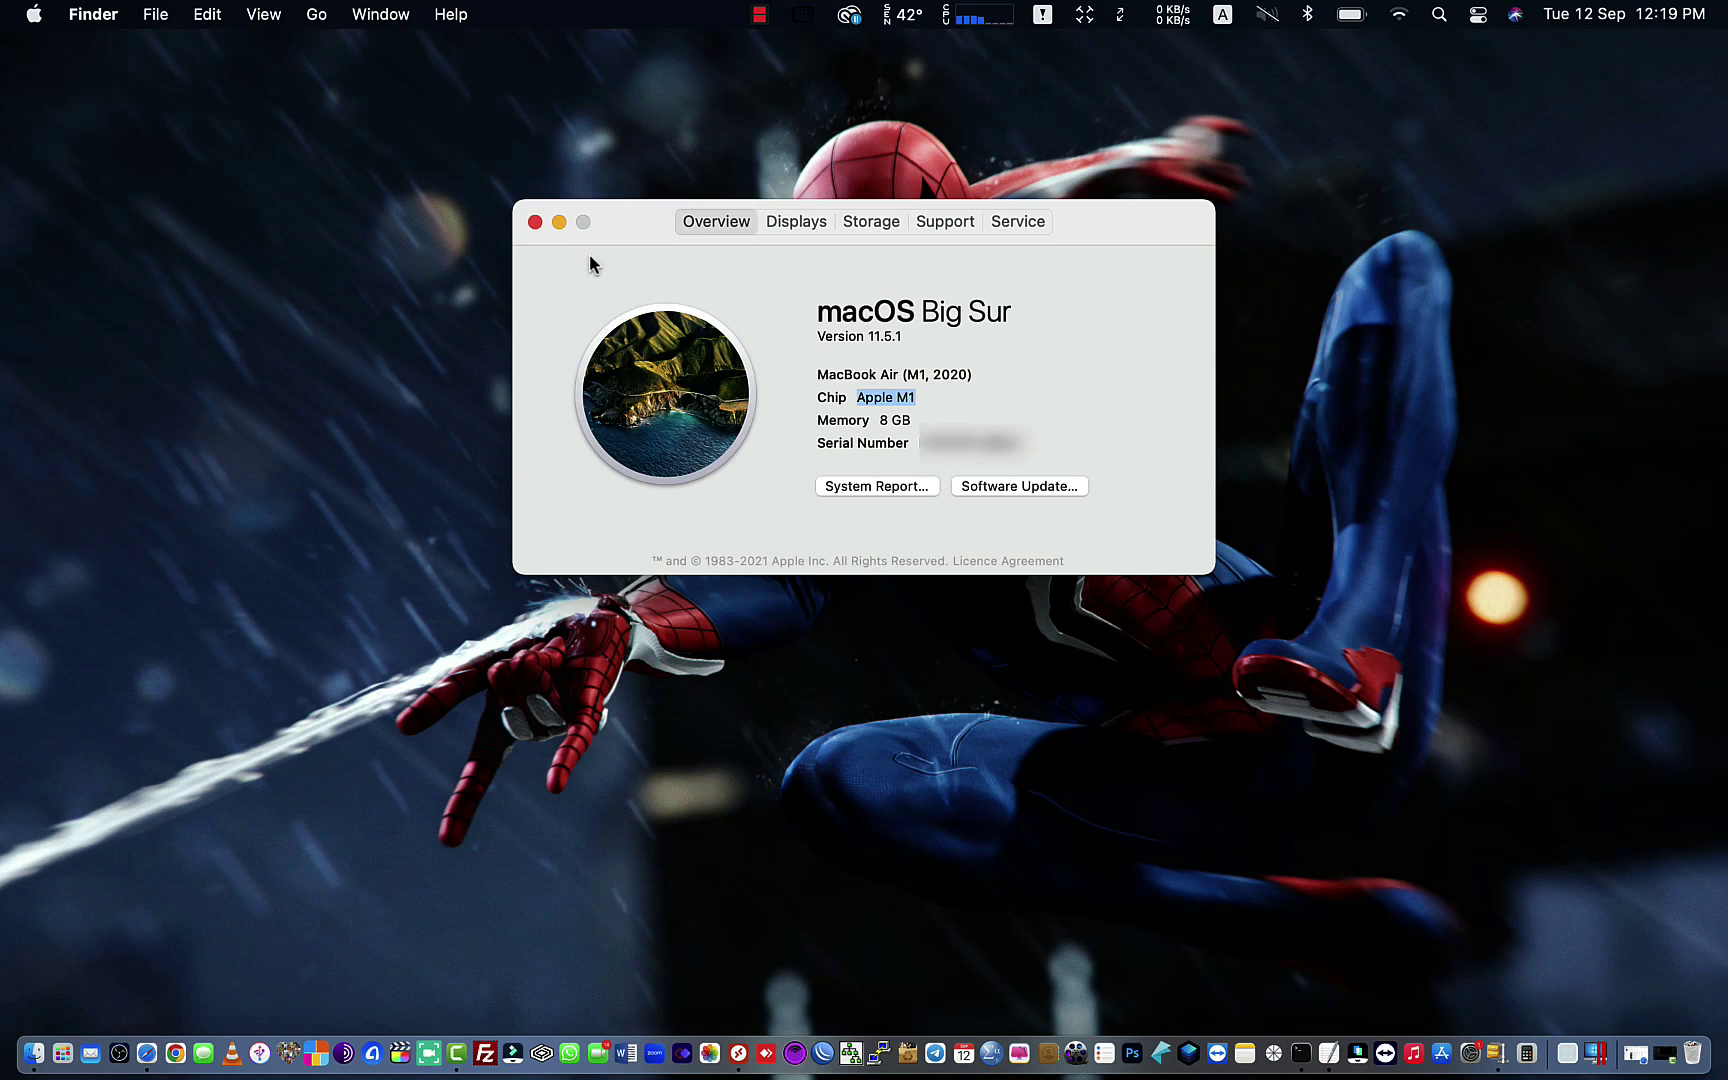
Step: Close the system information window and launch SPSS Statistics
click(535, 221)
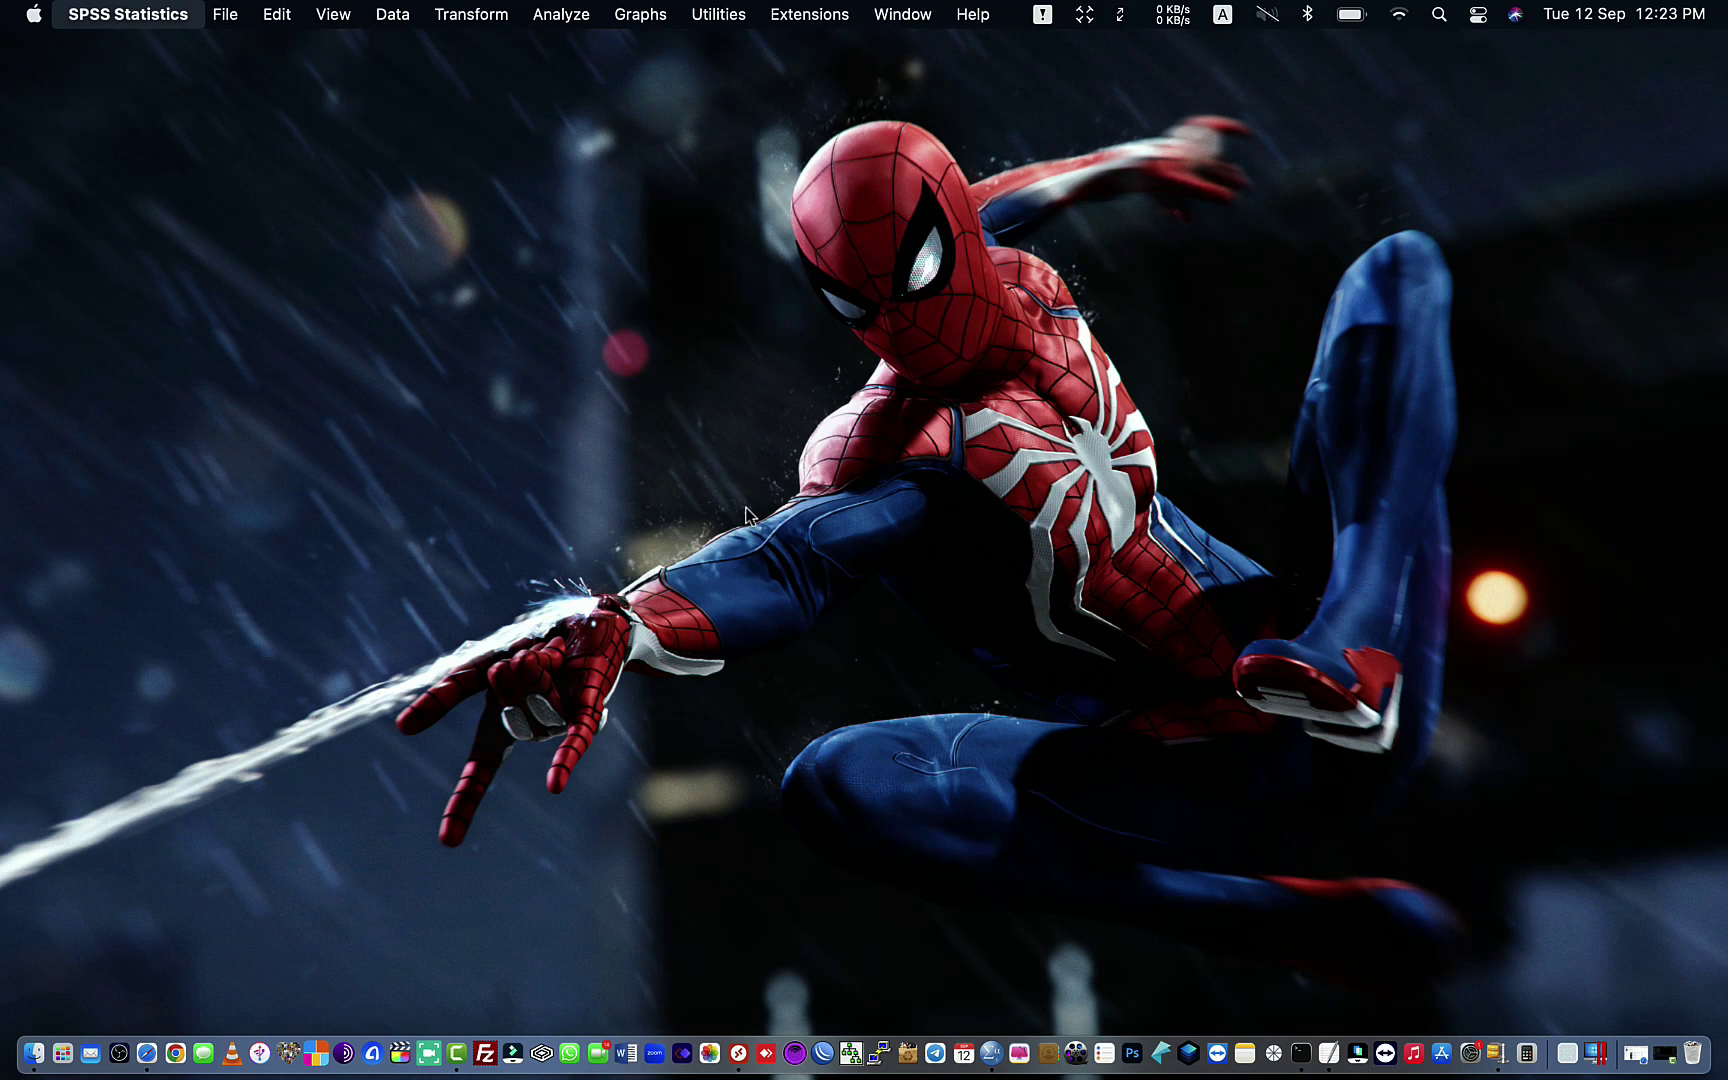
click(995, 907)
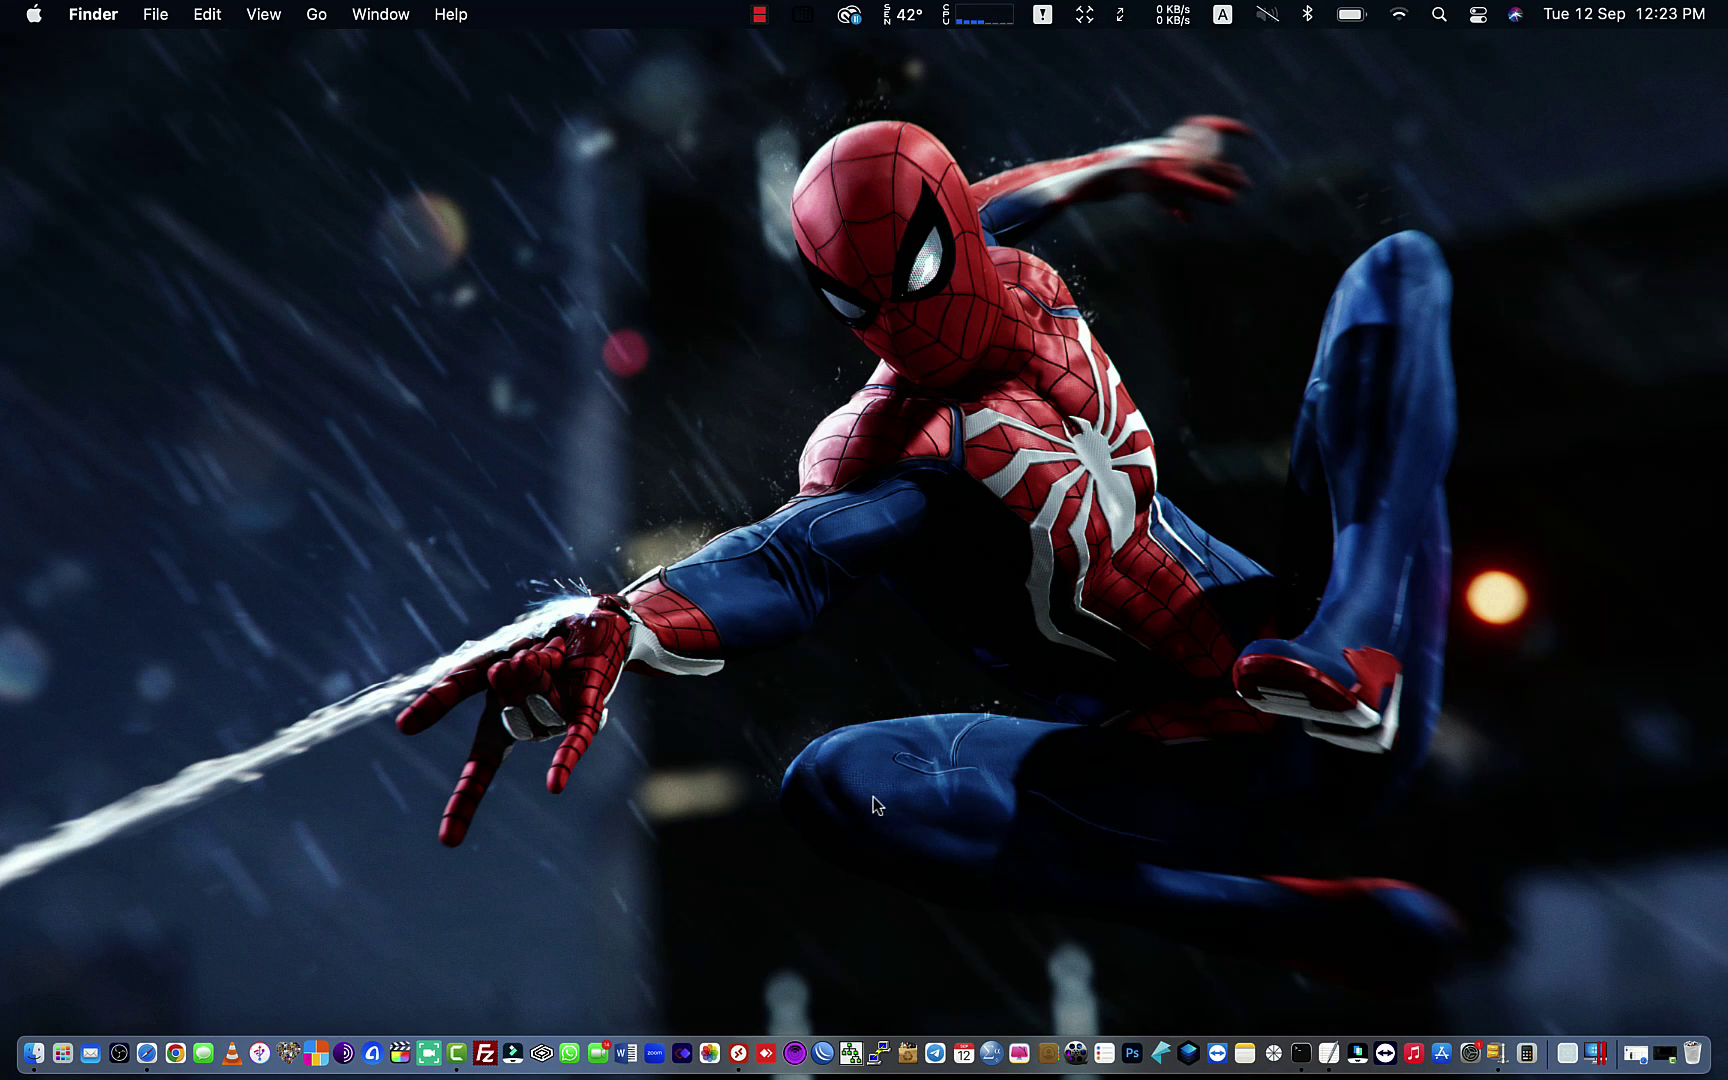
click(991, 1050)
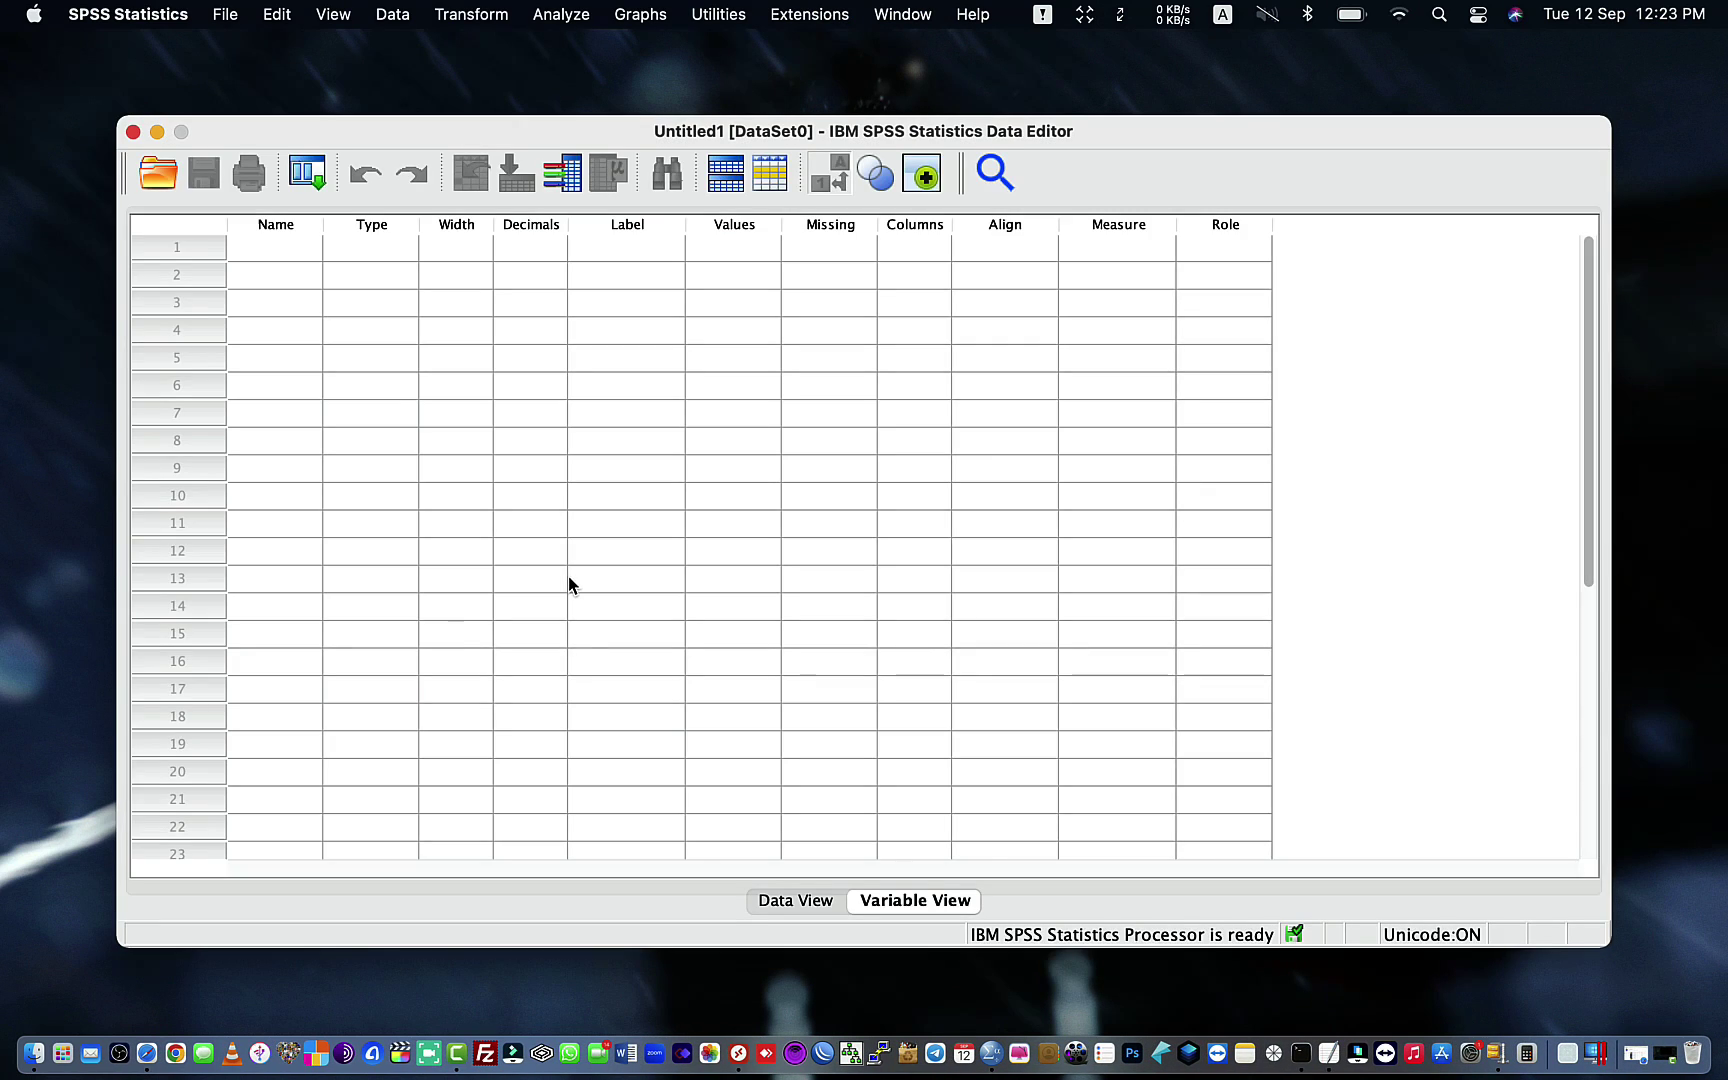
Step: Open the sample data file bankloan_cs.sav from the English samples folder
click(157, 190)
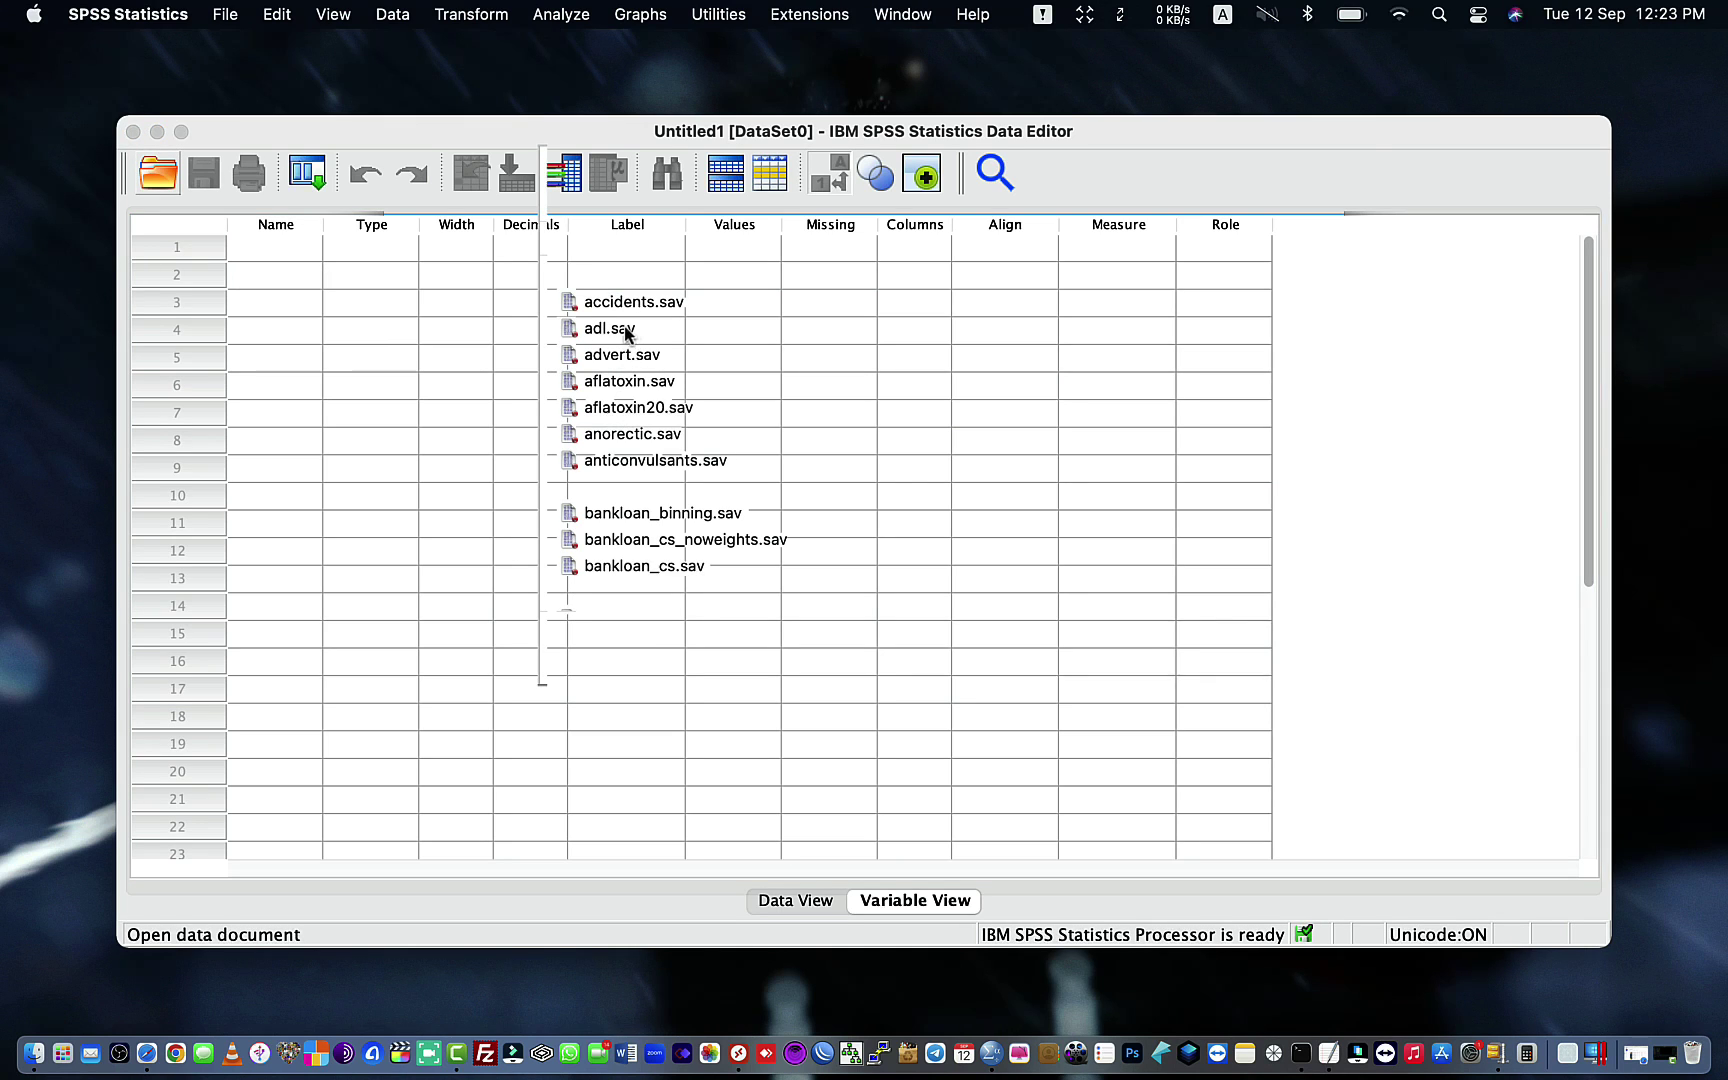
click(621, 331)
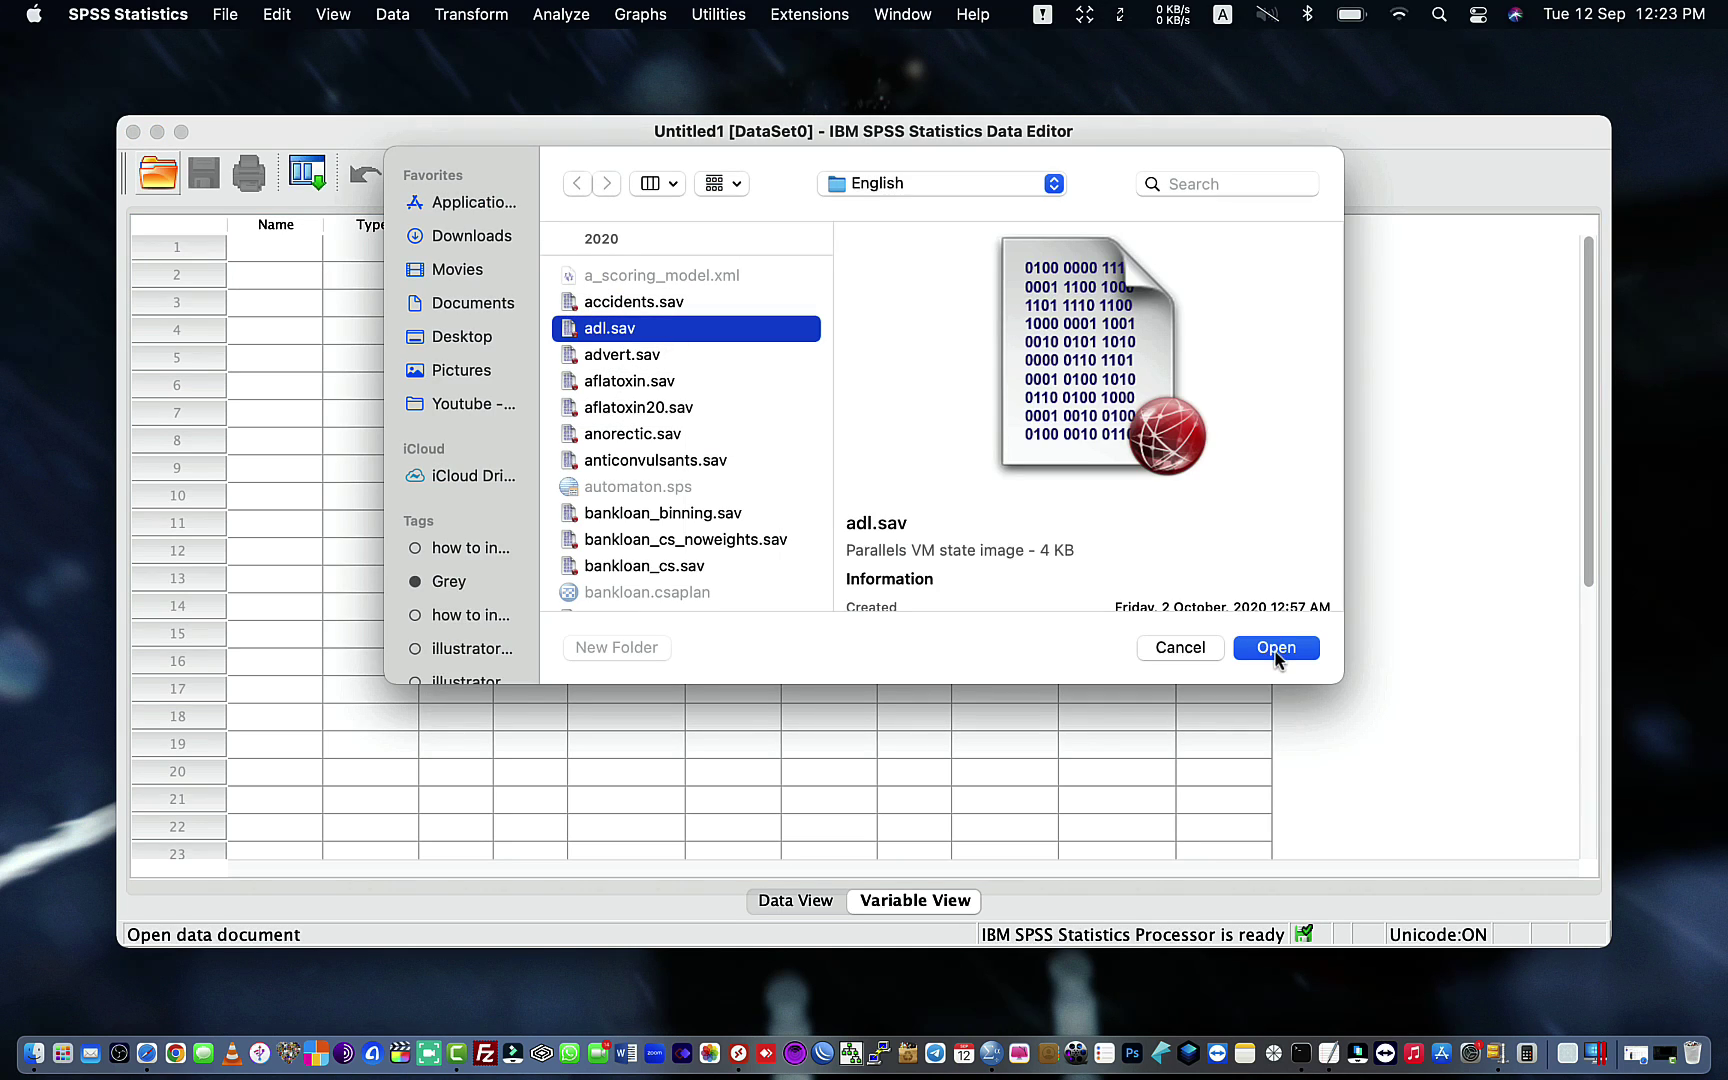
click(656, 568)
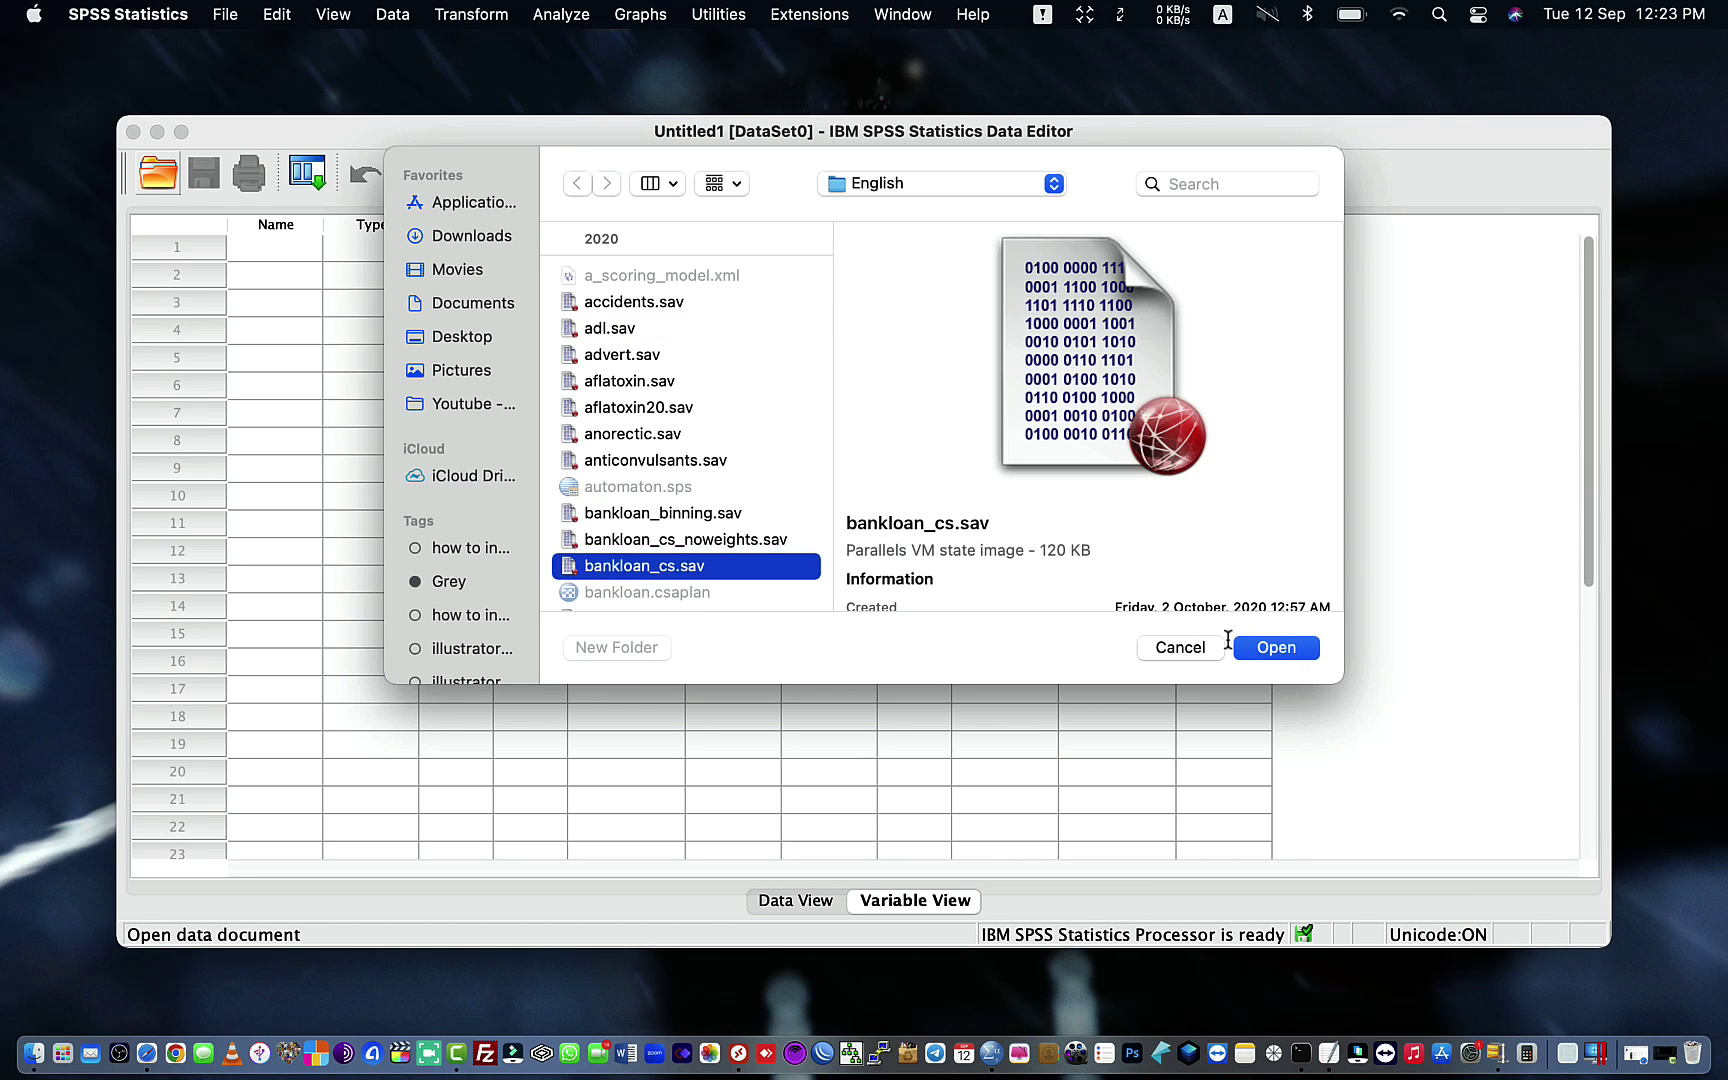
click(1262, 650)
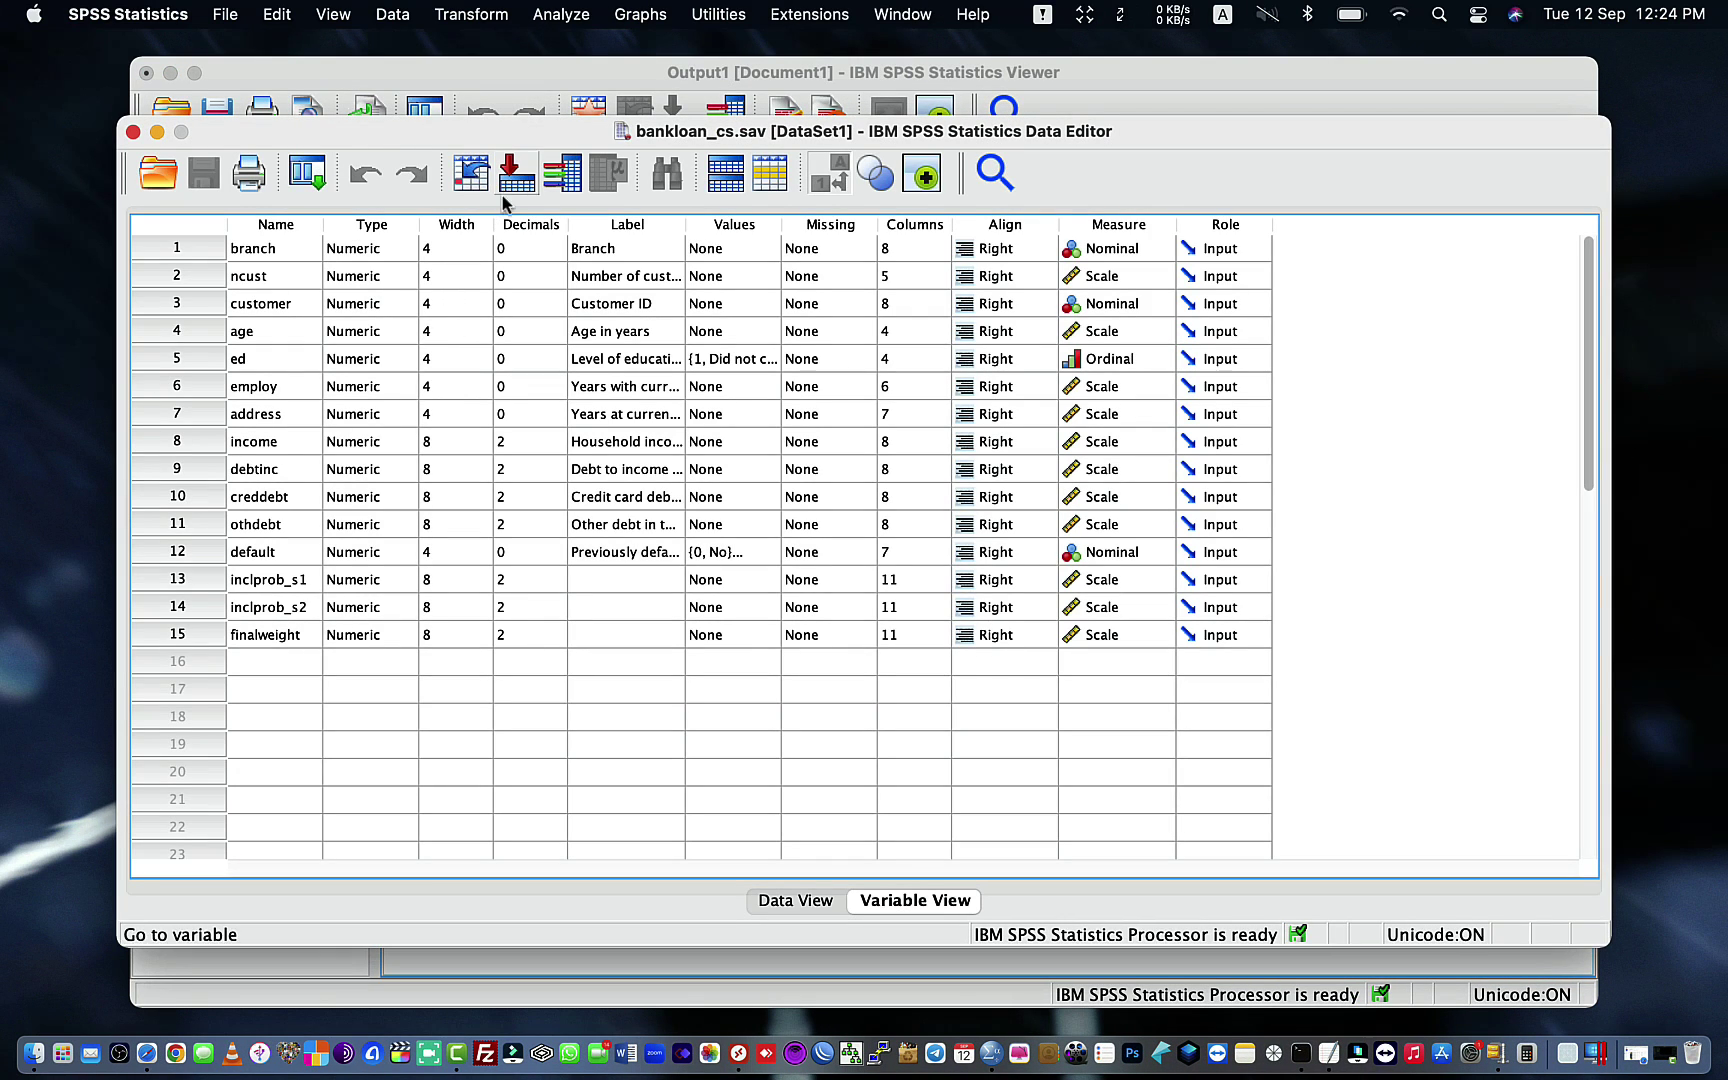
click(285, 443)
click(280, 389)
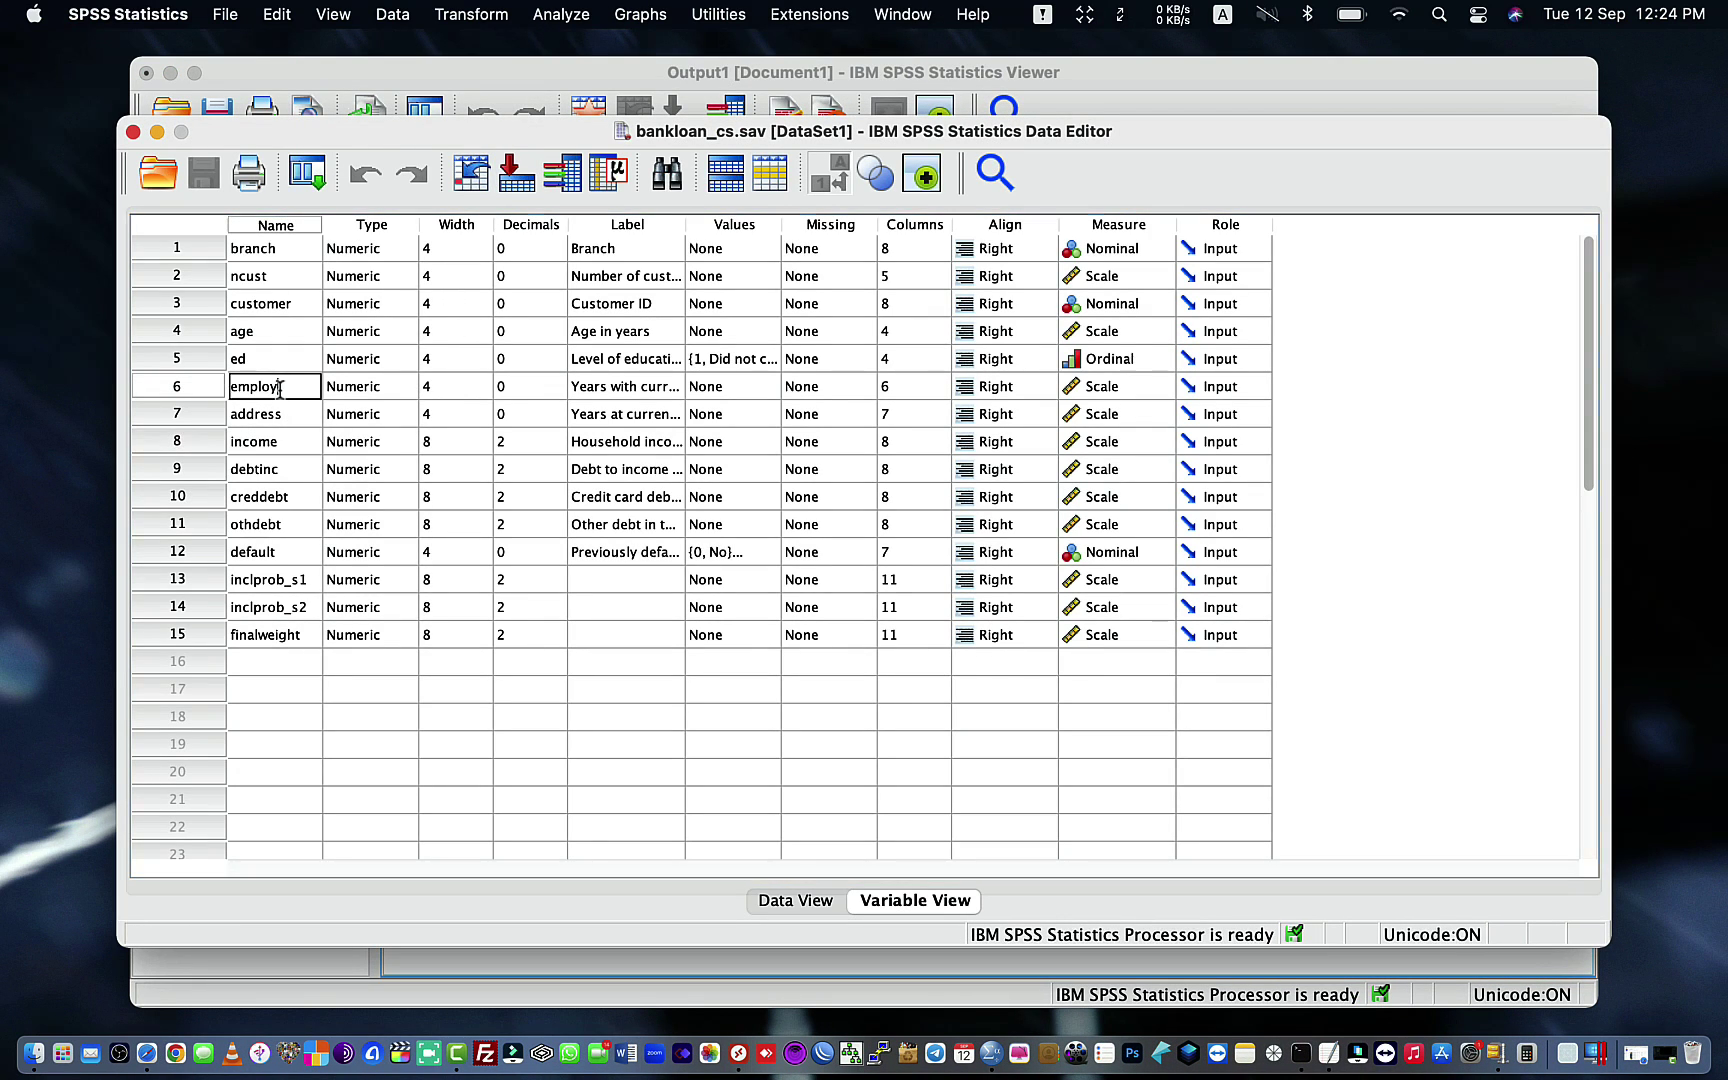
click(285, 357)
click(285, 330)
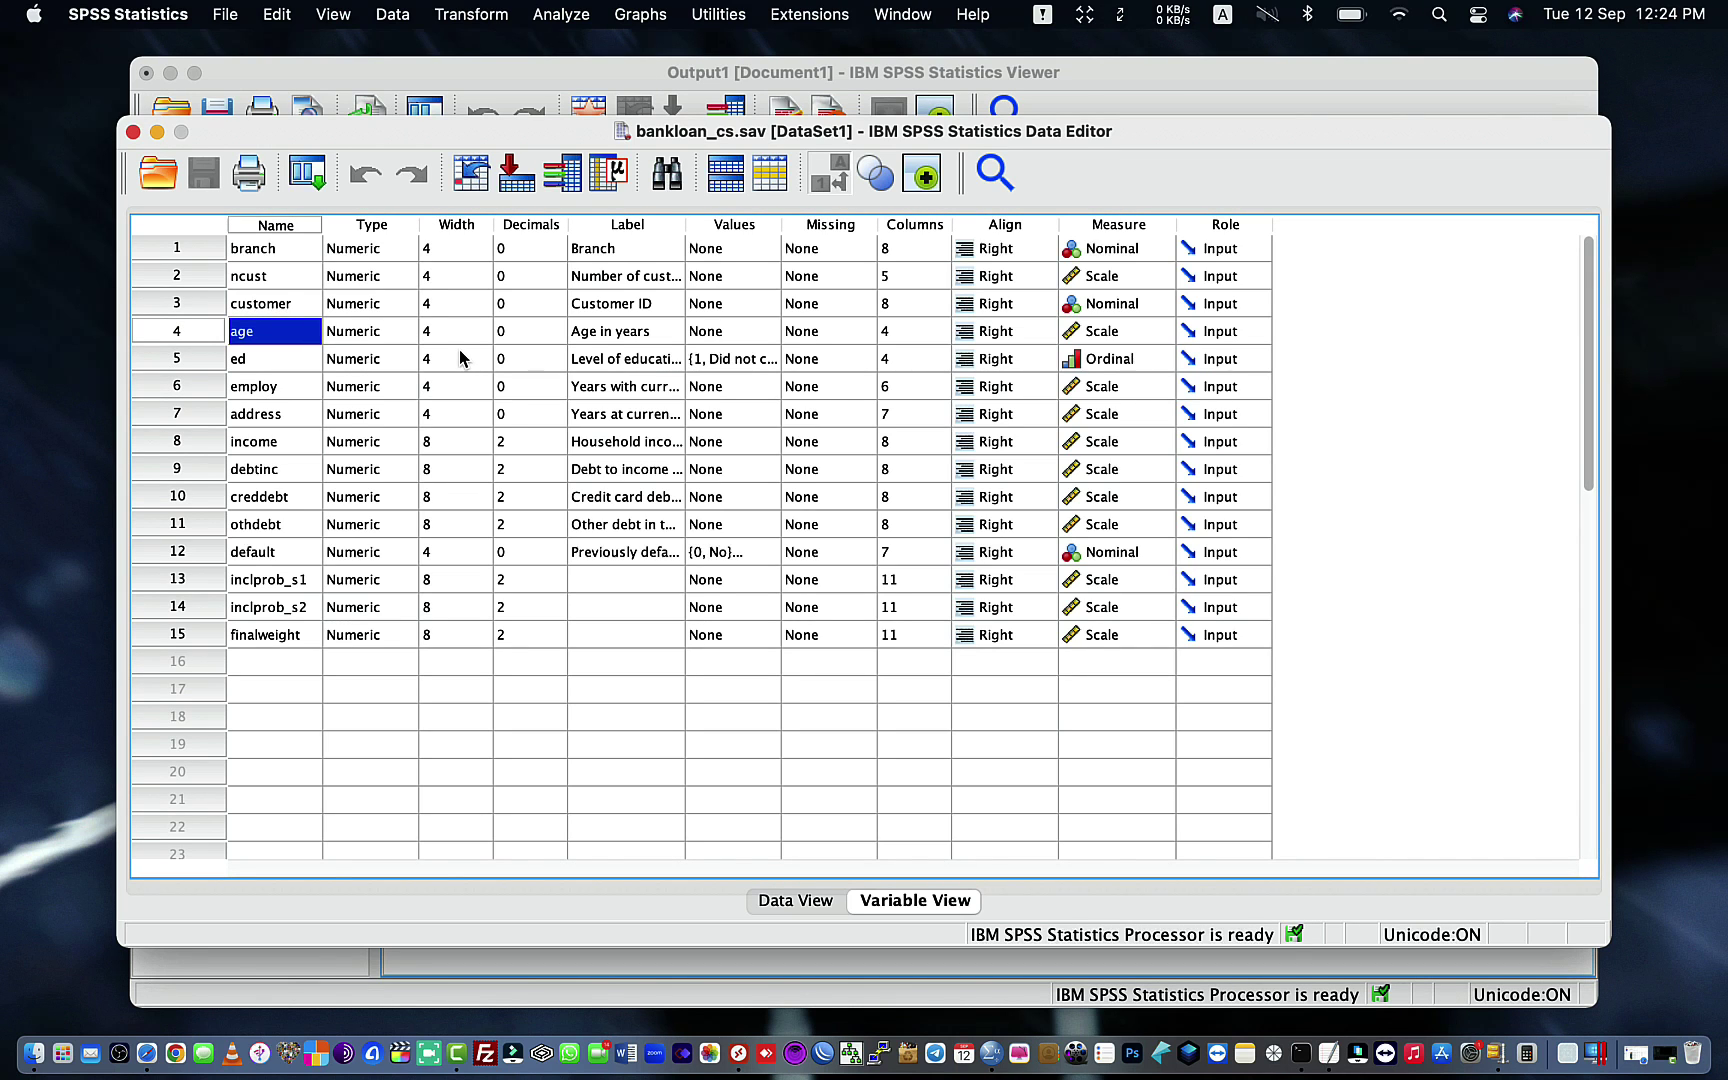
drag(1130, 138, 1070, 140)
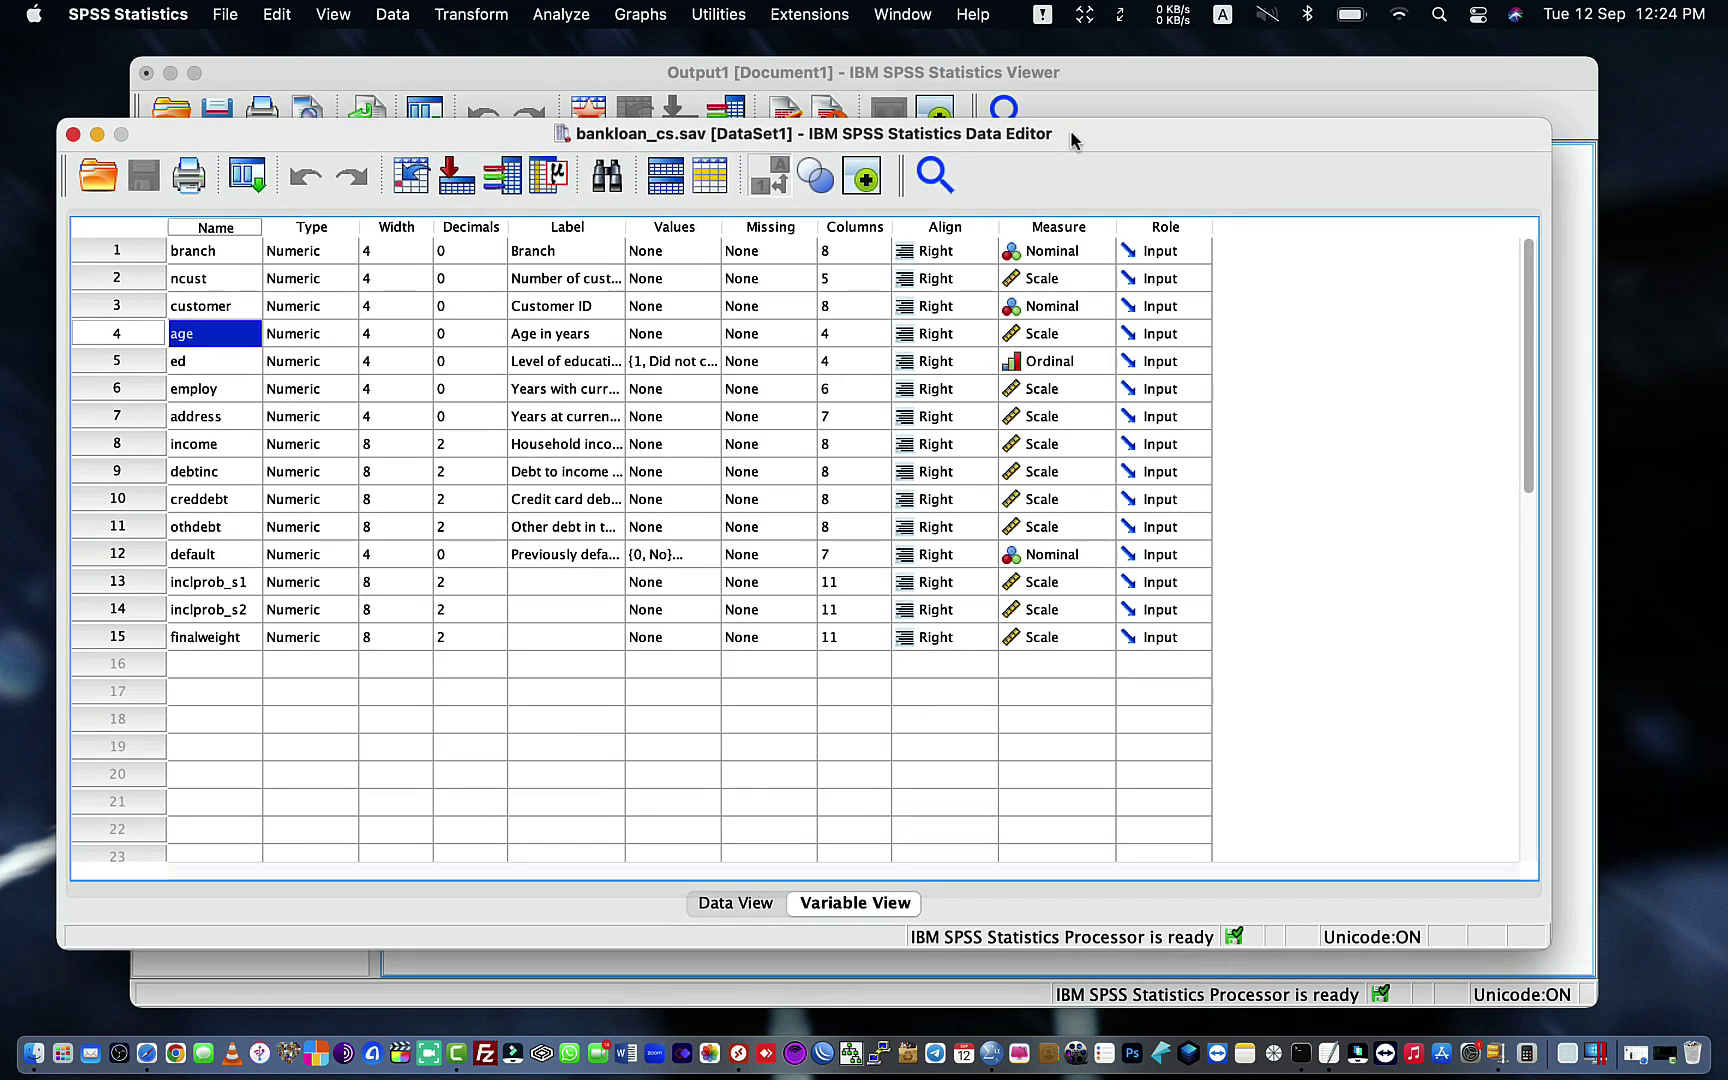
Step: Review the value labels of the ed variable, including the Post-undergraduate degree entry, and accept them
click(655, 414)
click(693, 362)
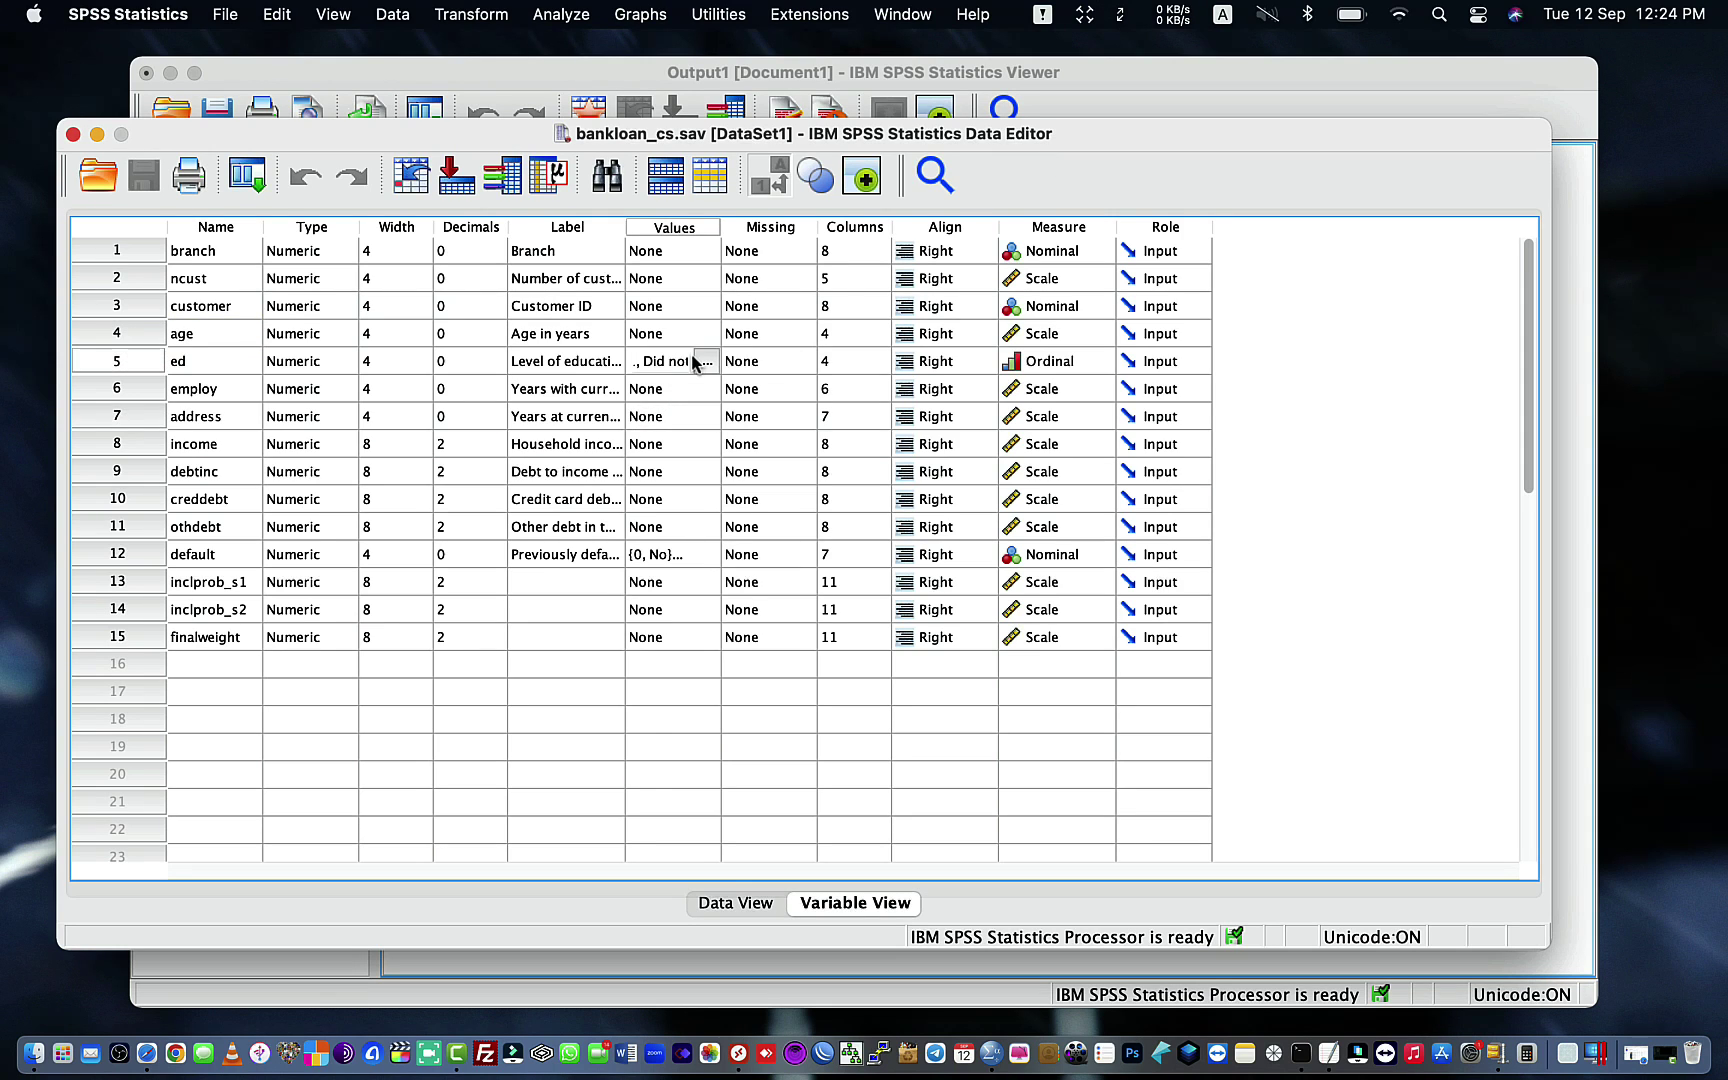
click(697, 361)
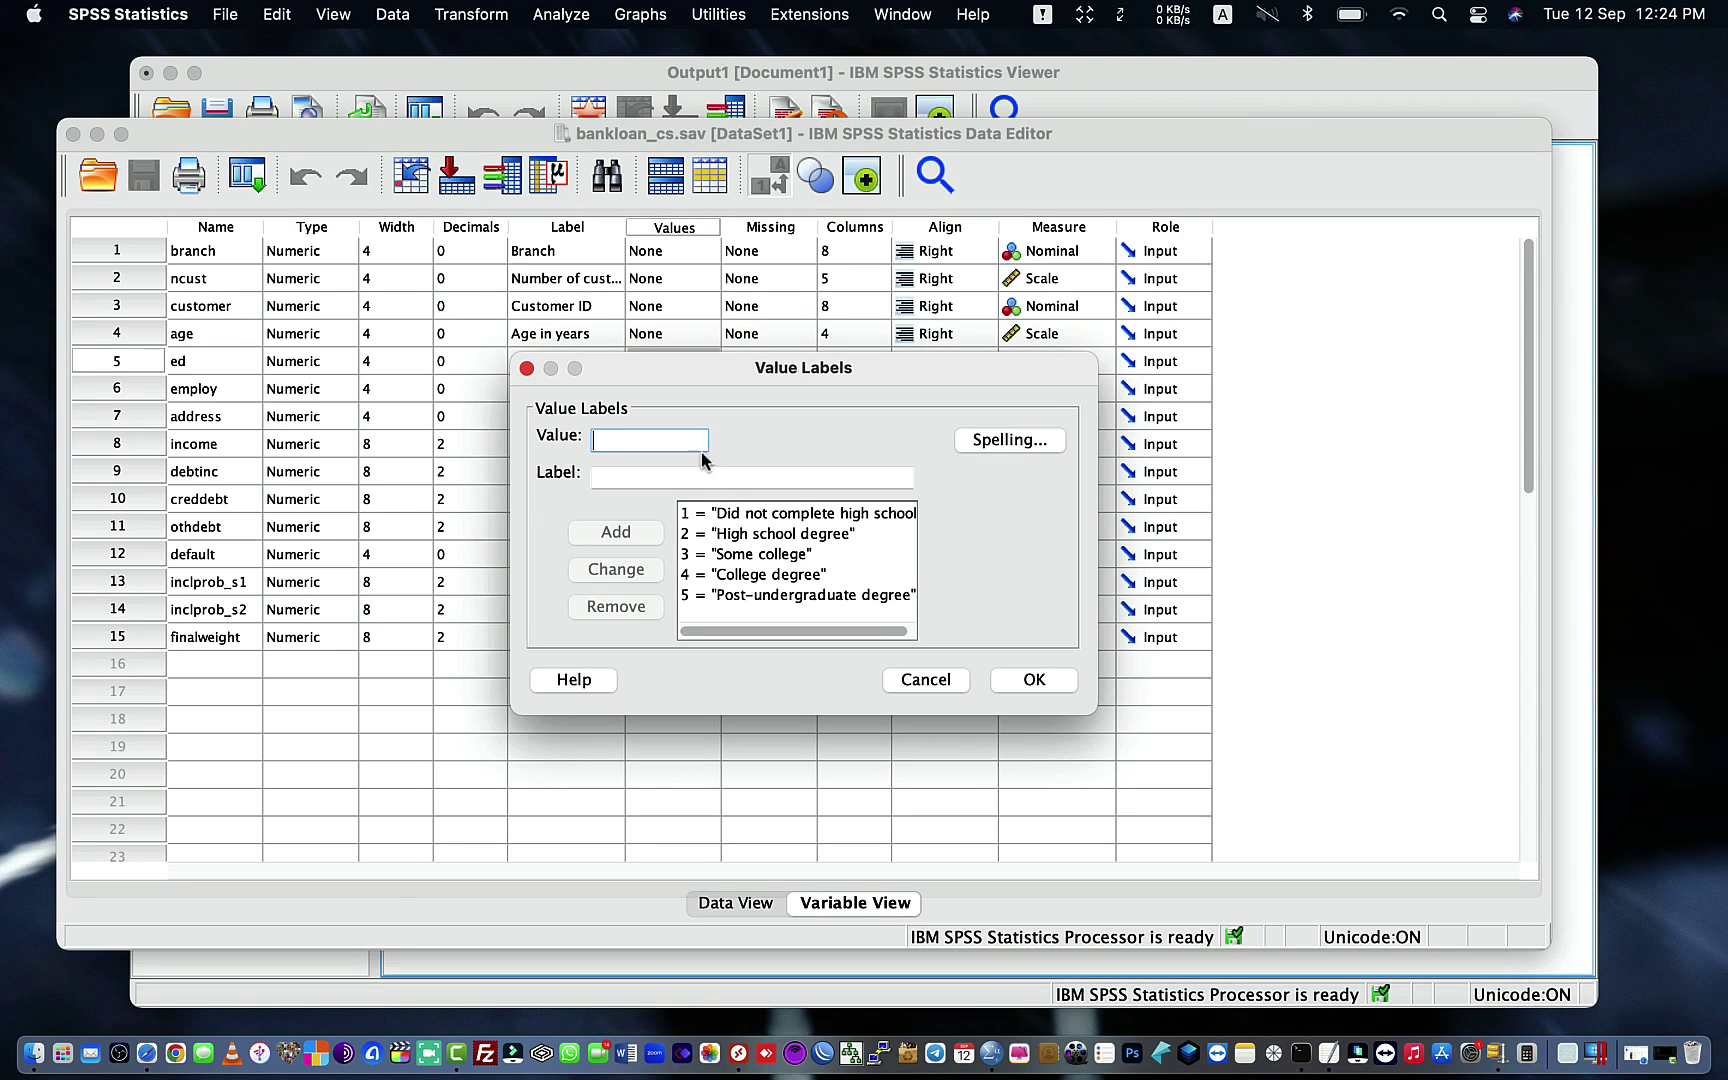
click(1010, 440)
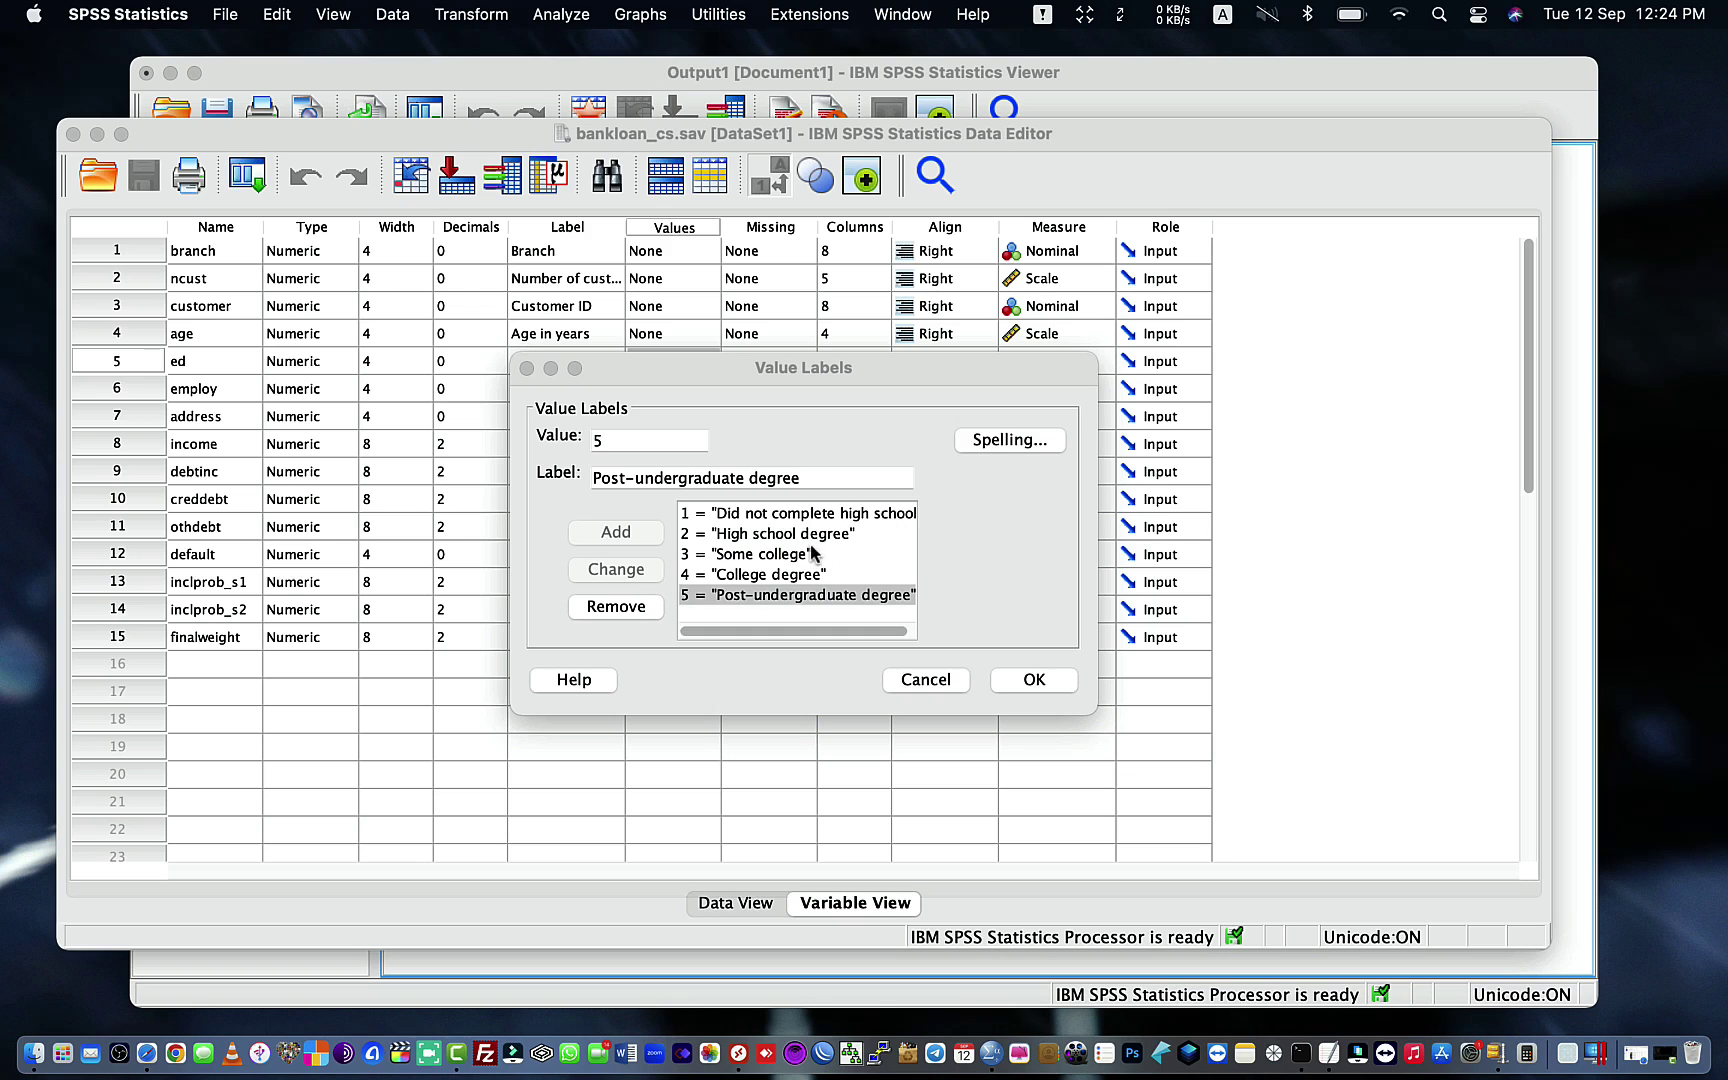
click(1002, 612)
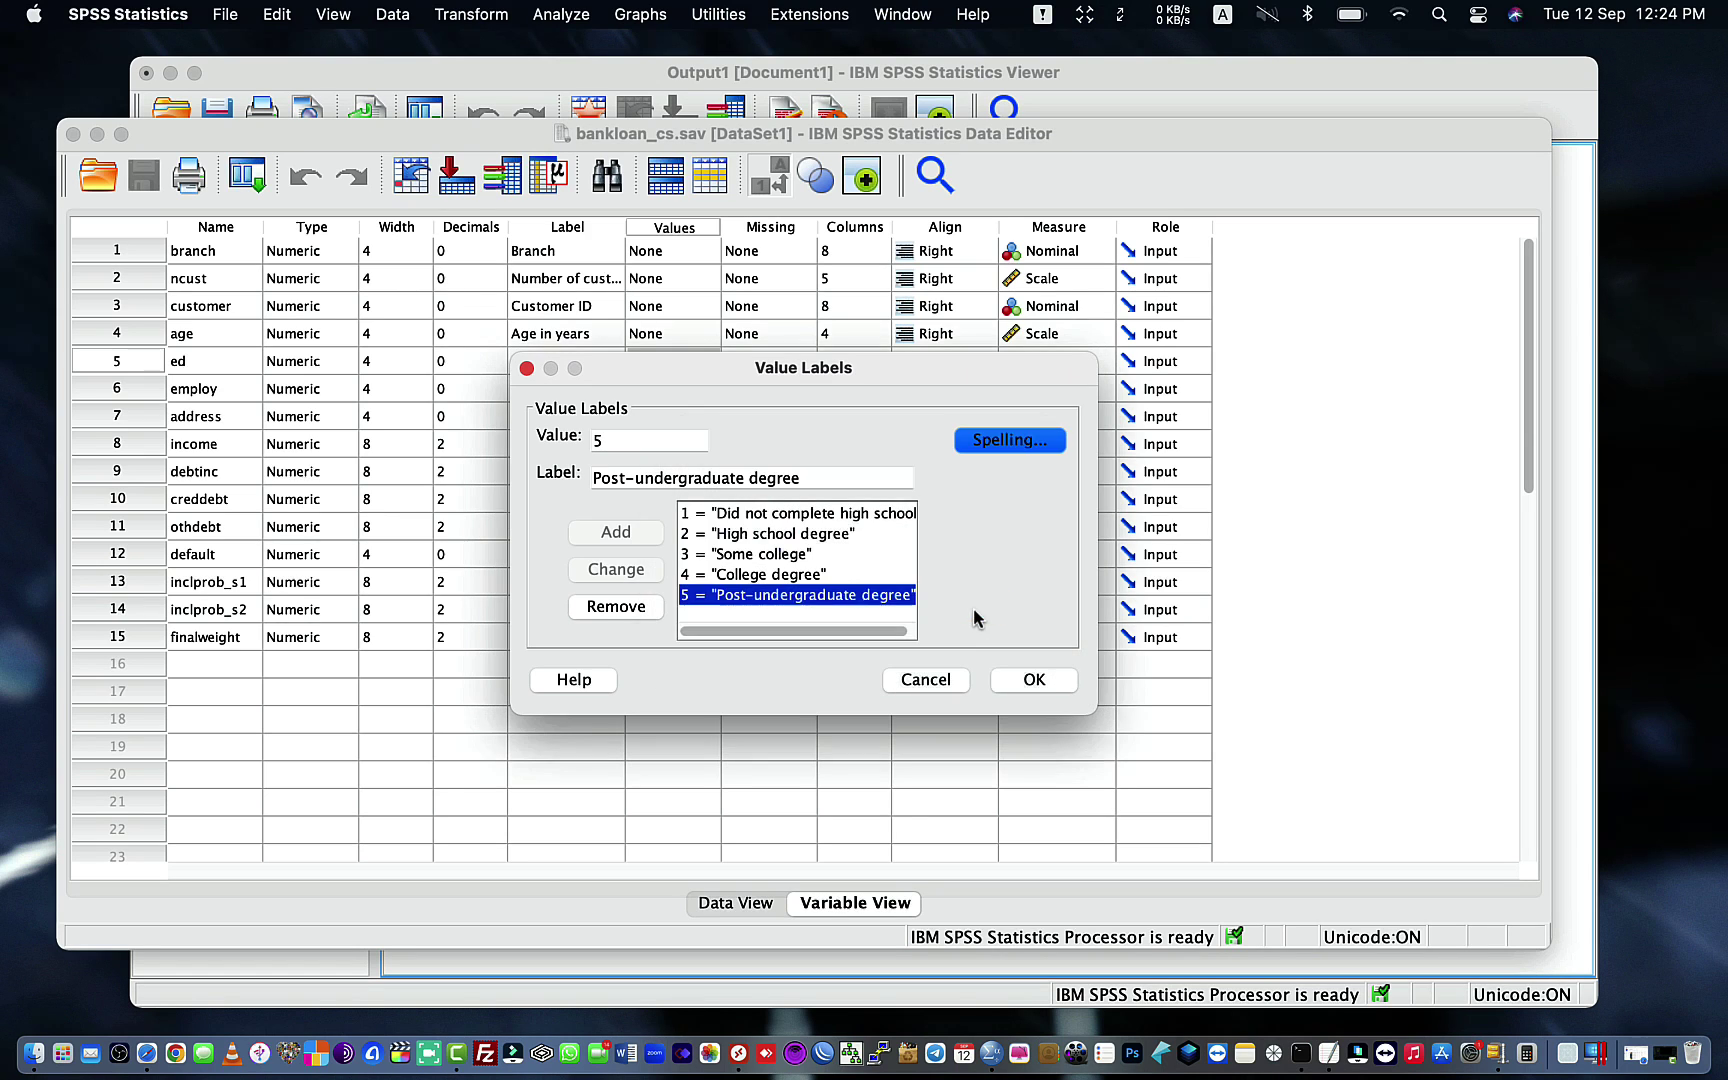
click(1032, 682)
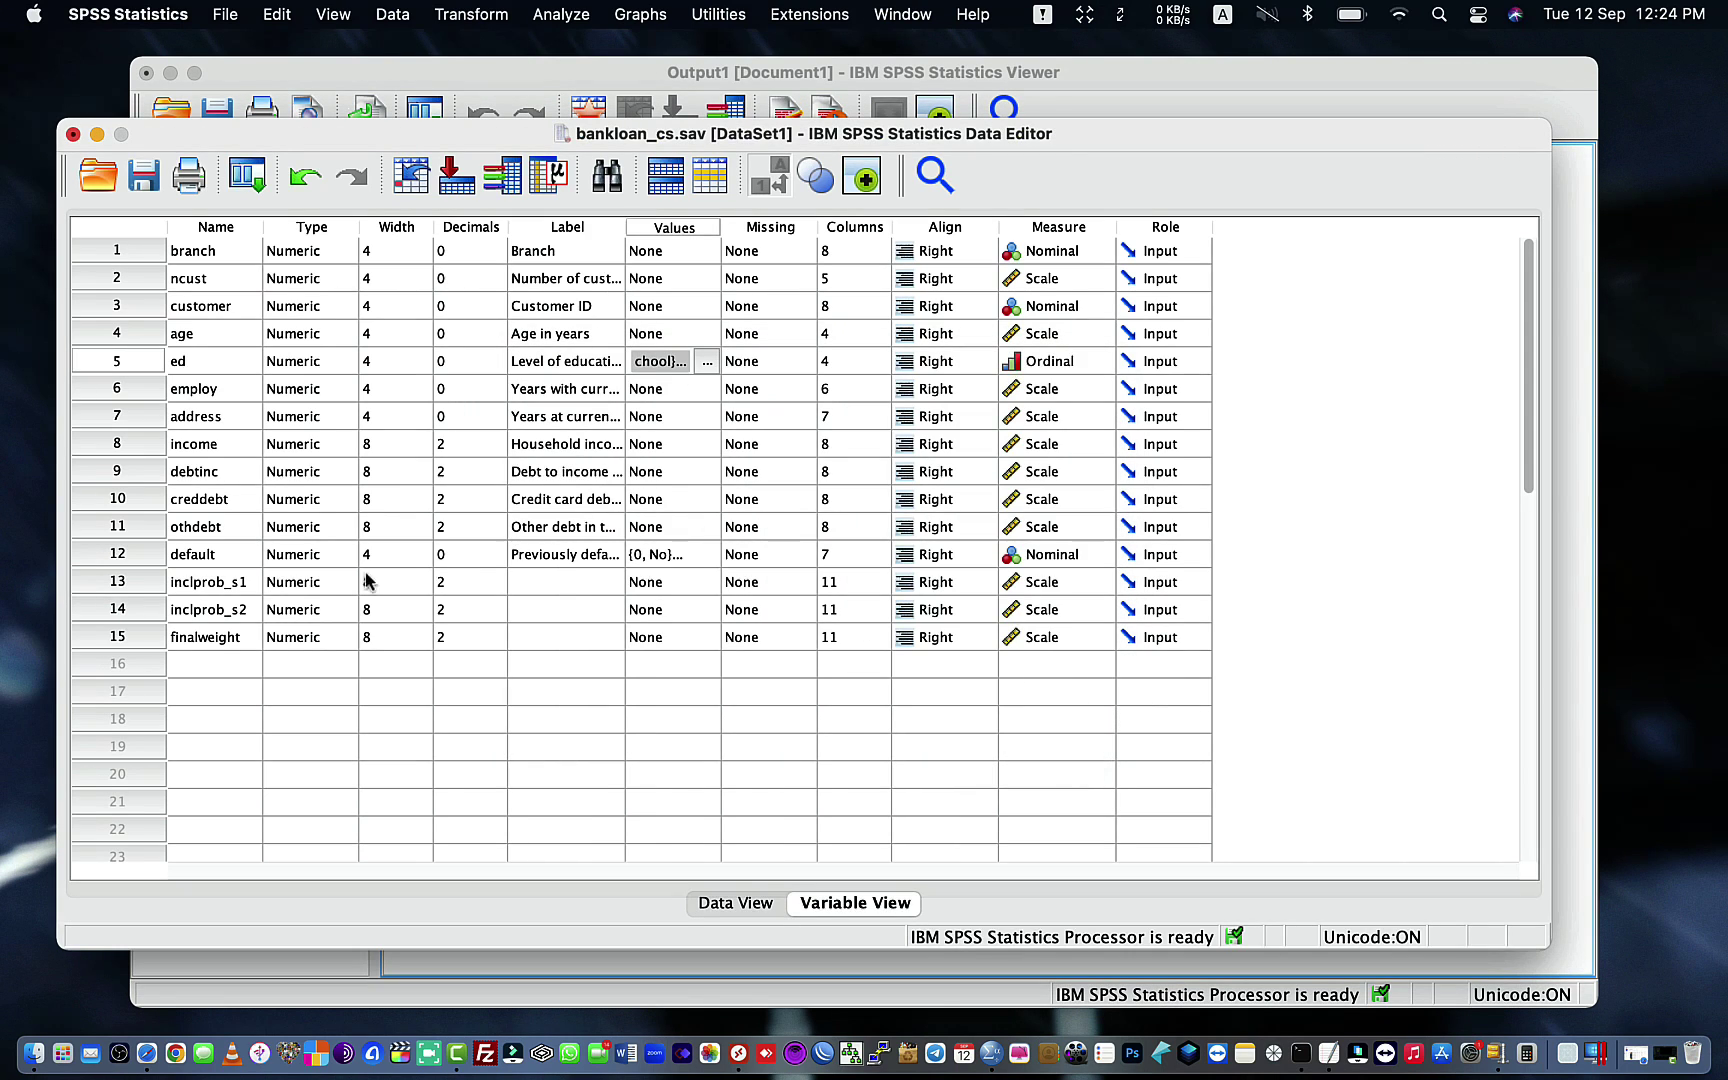
Step: Run Select Cases on the bank loan dataset with the All cases option
click(333, 557)
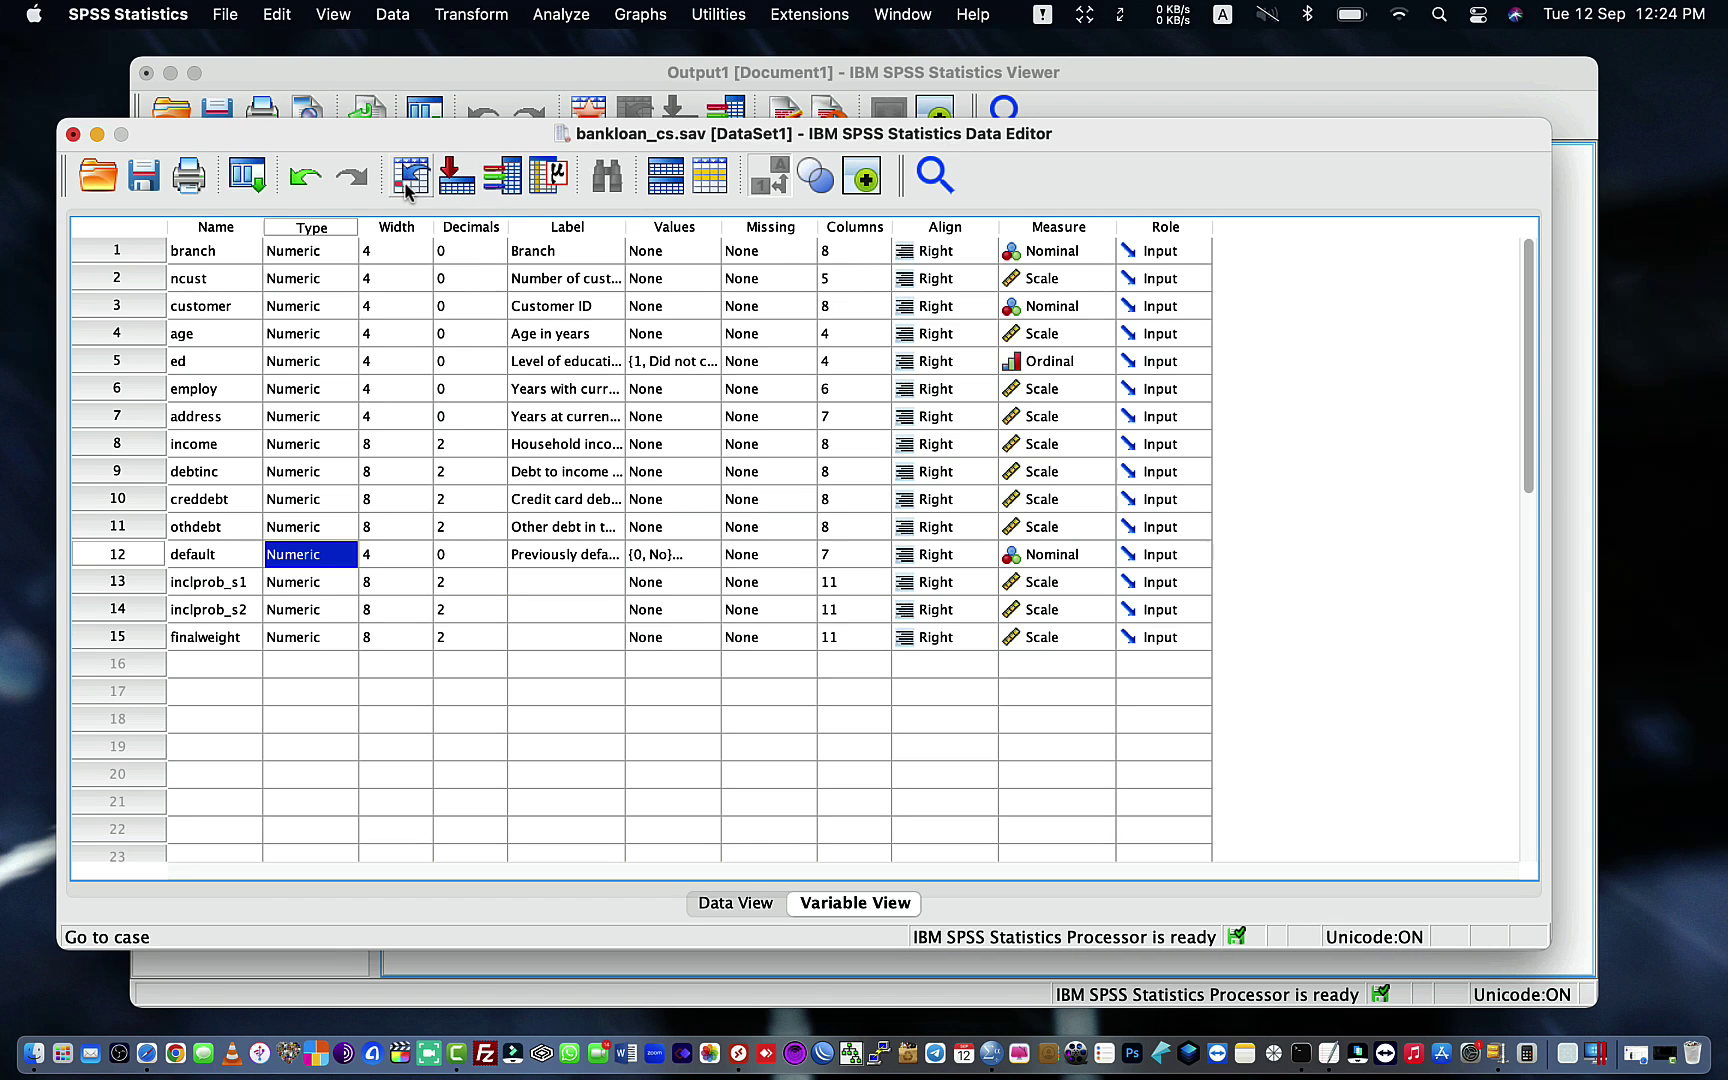
click(710, 176)
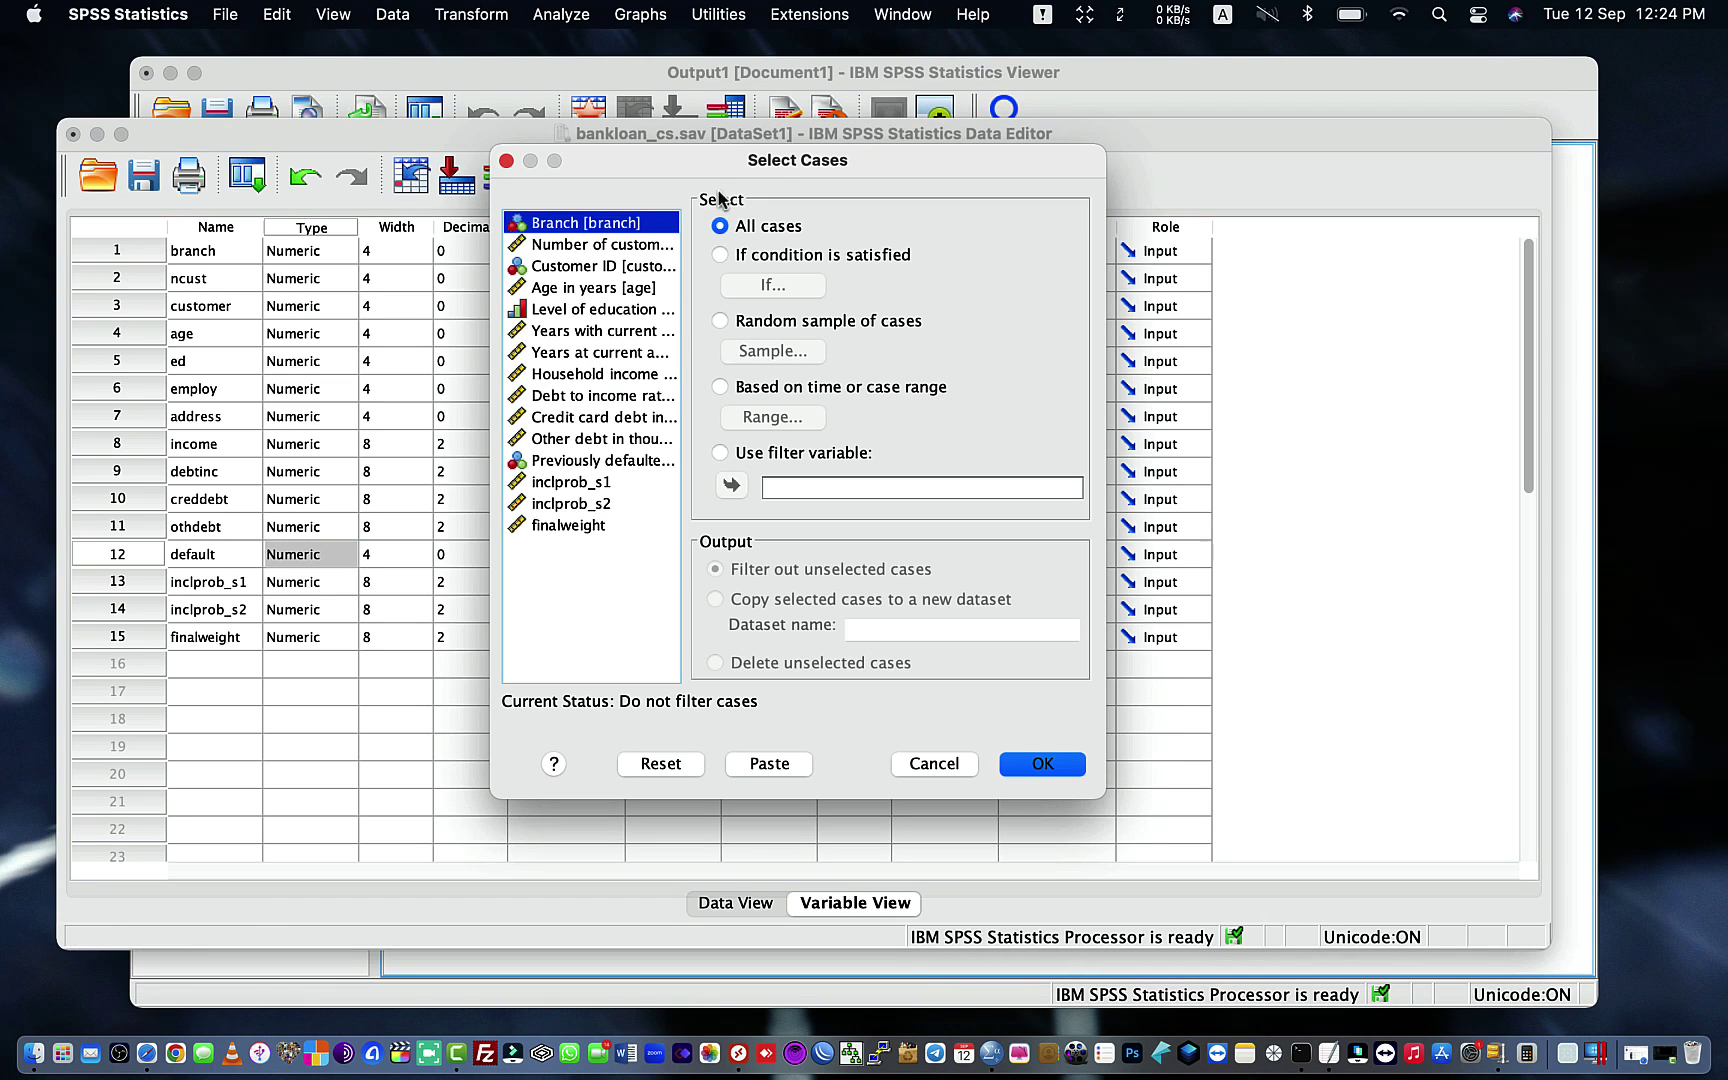
click(615, 377)
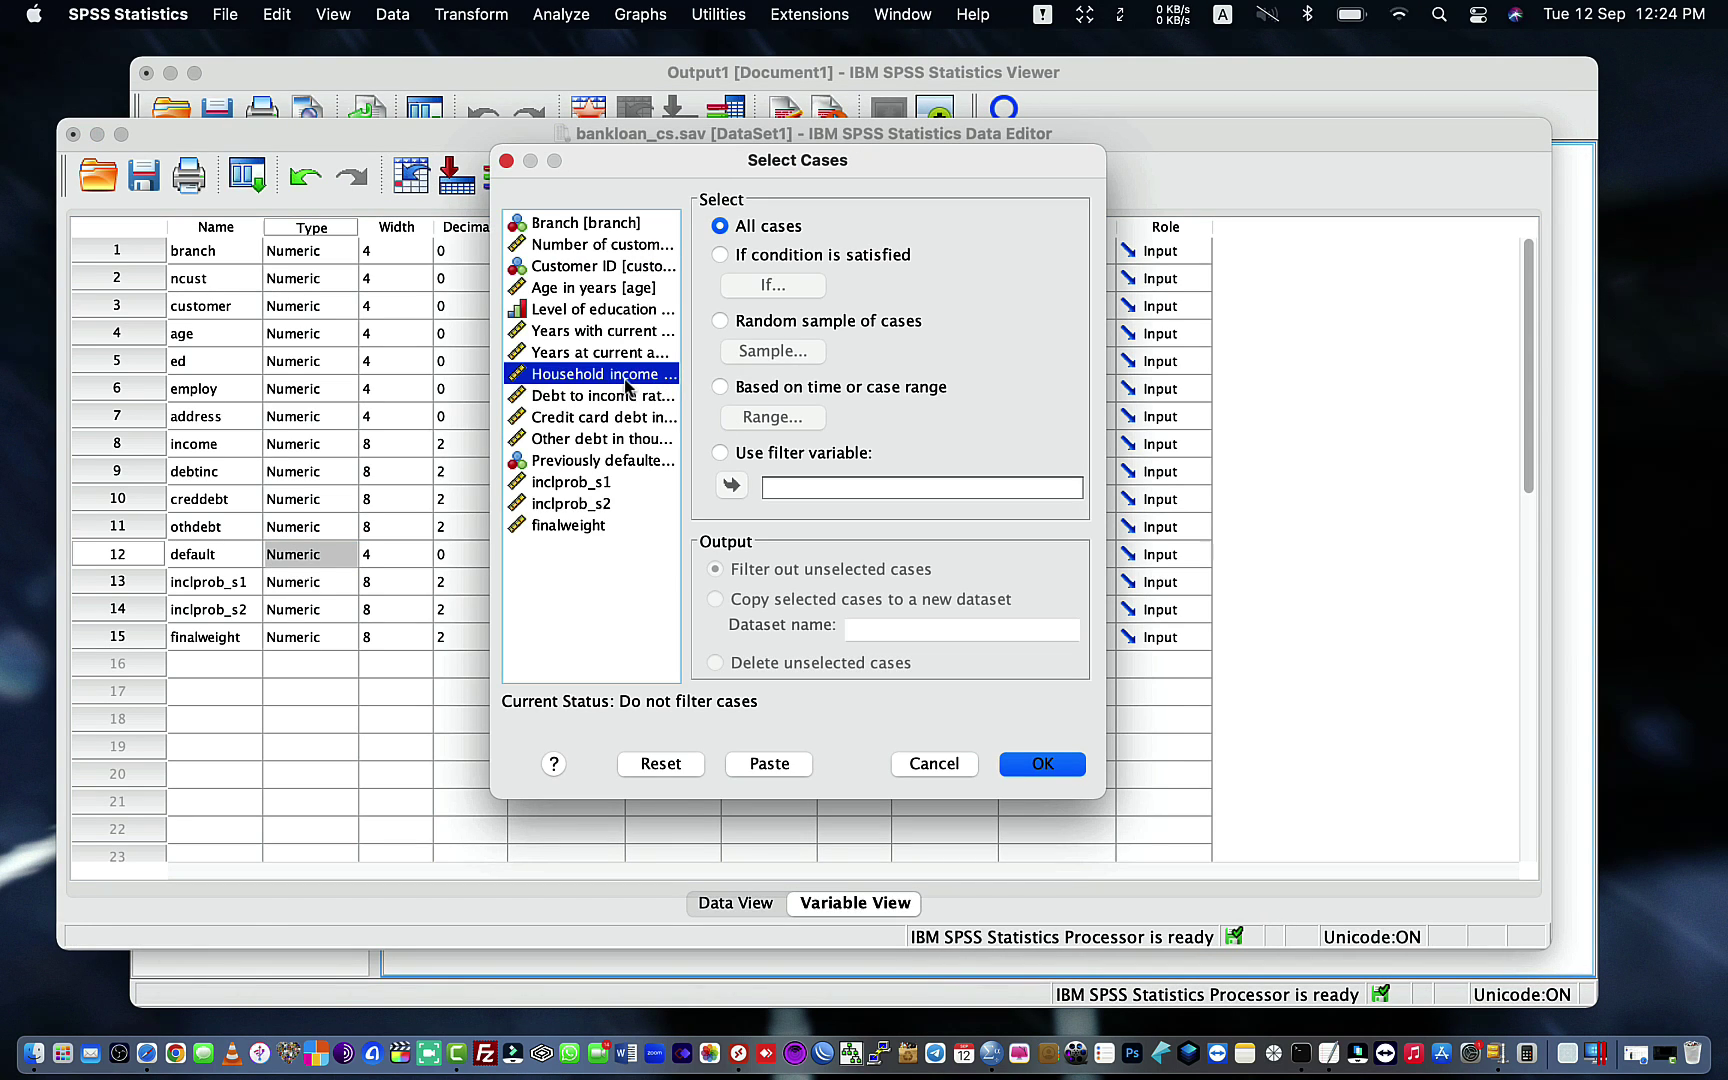
click(620, 418)
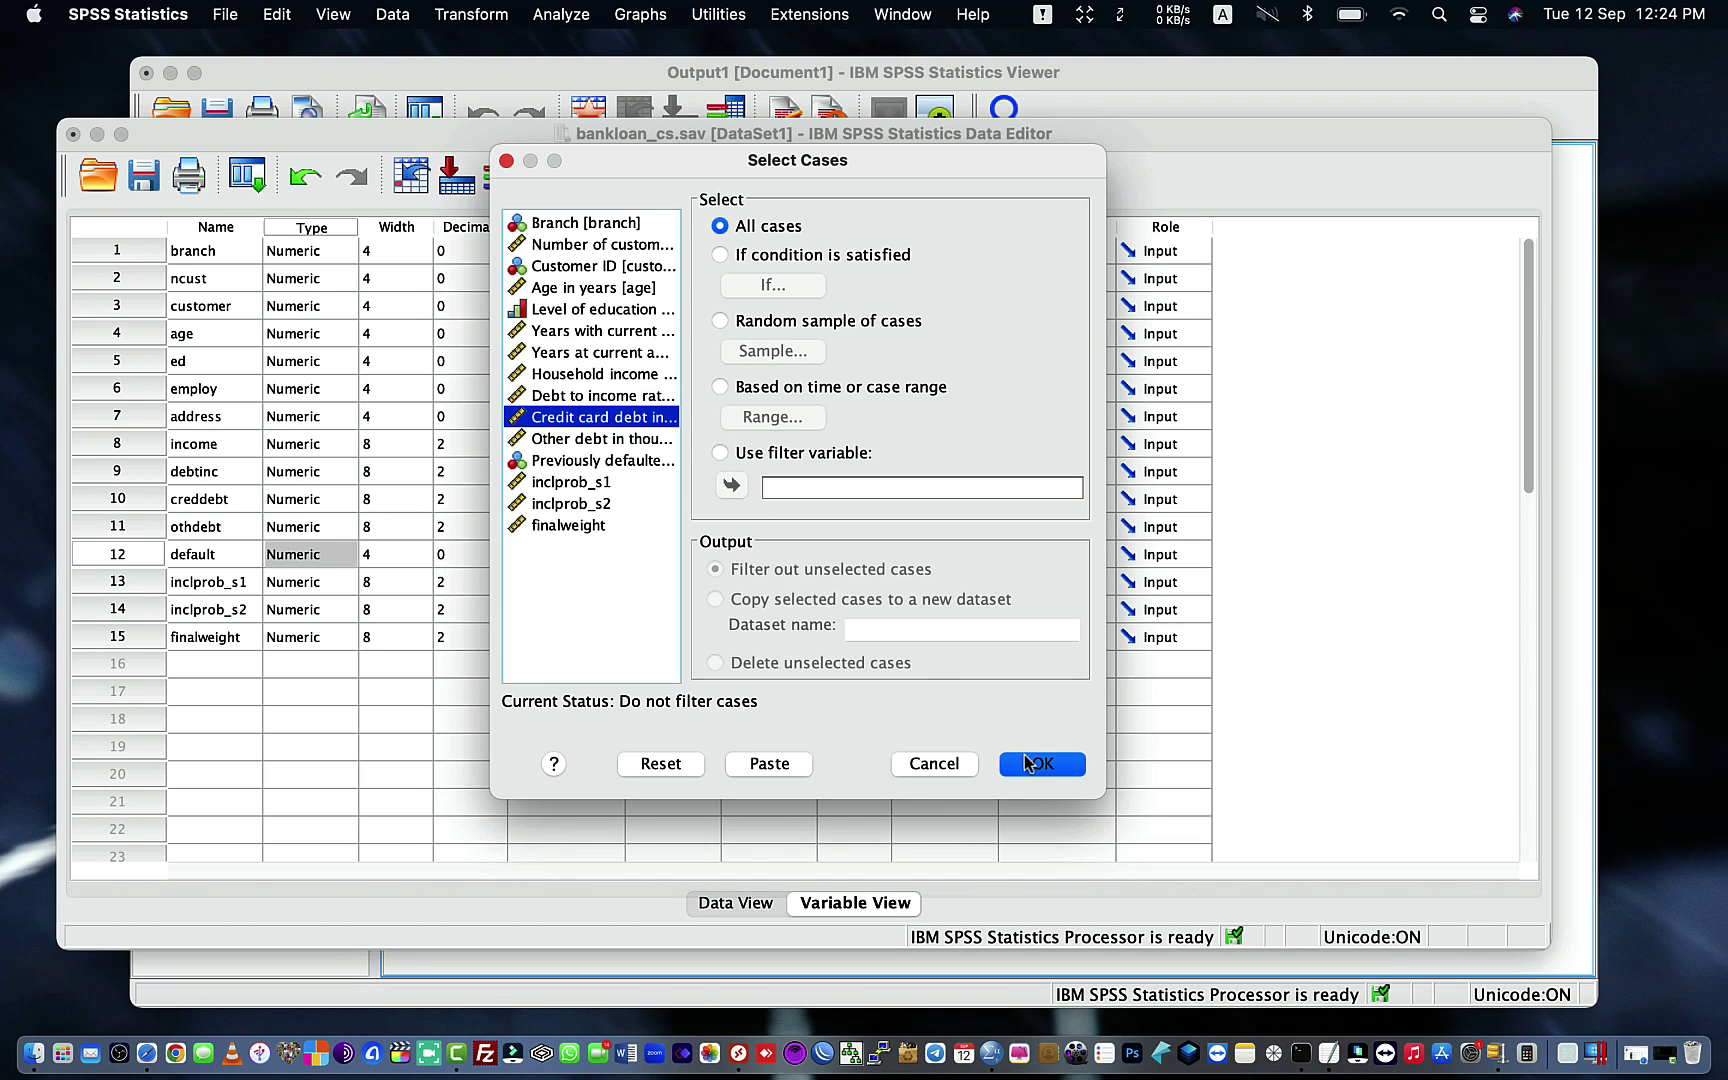
click(1030, 765)
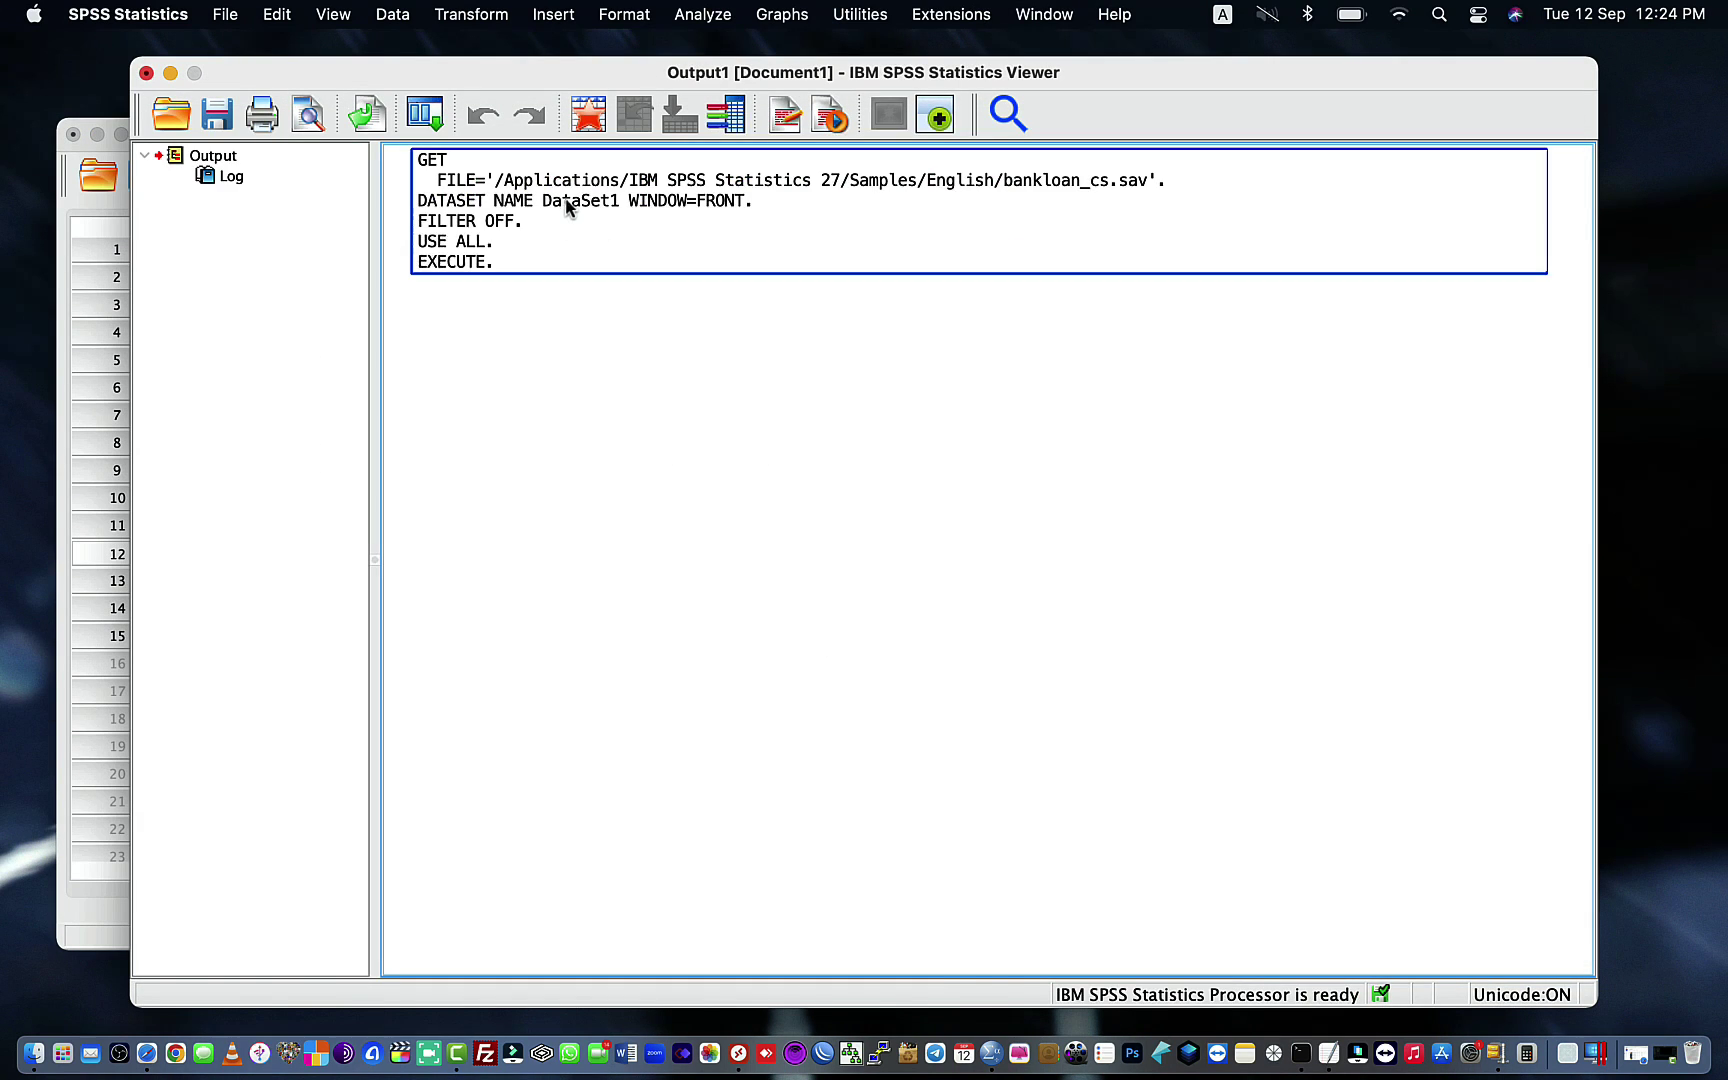
Step: Move the output viewer aside and run descriptive statistics on the default variable from the data editor
click(566, 207)
double_click(560, 201)
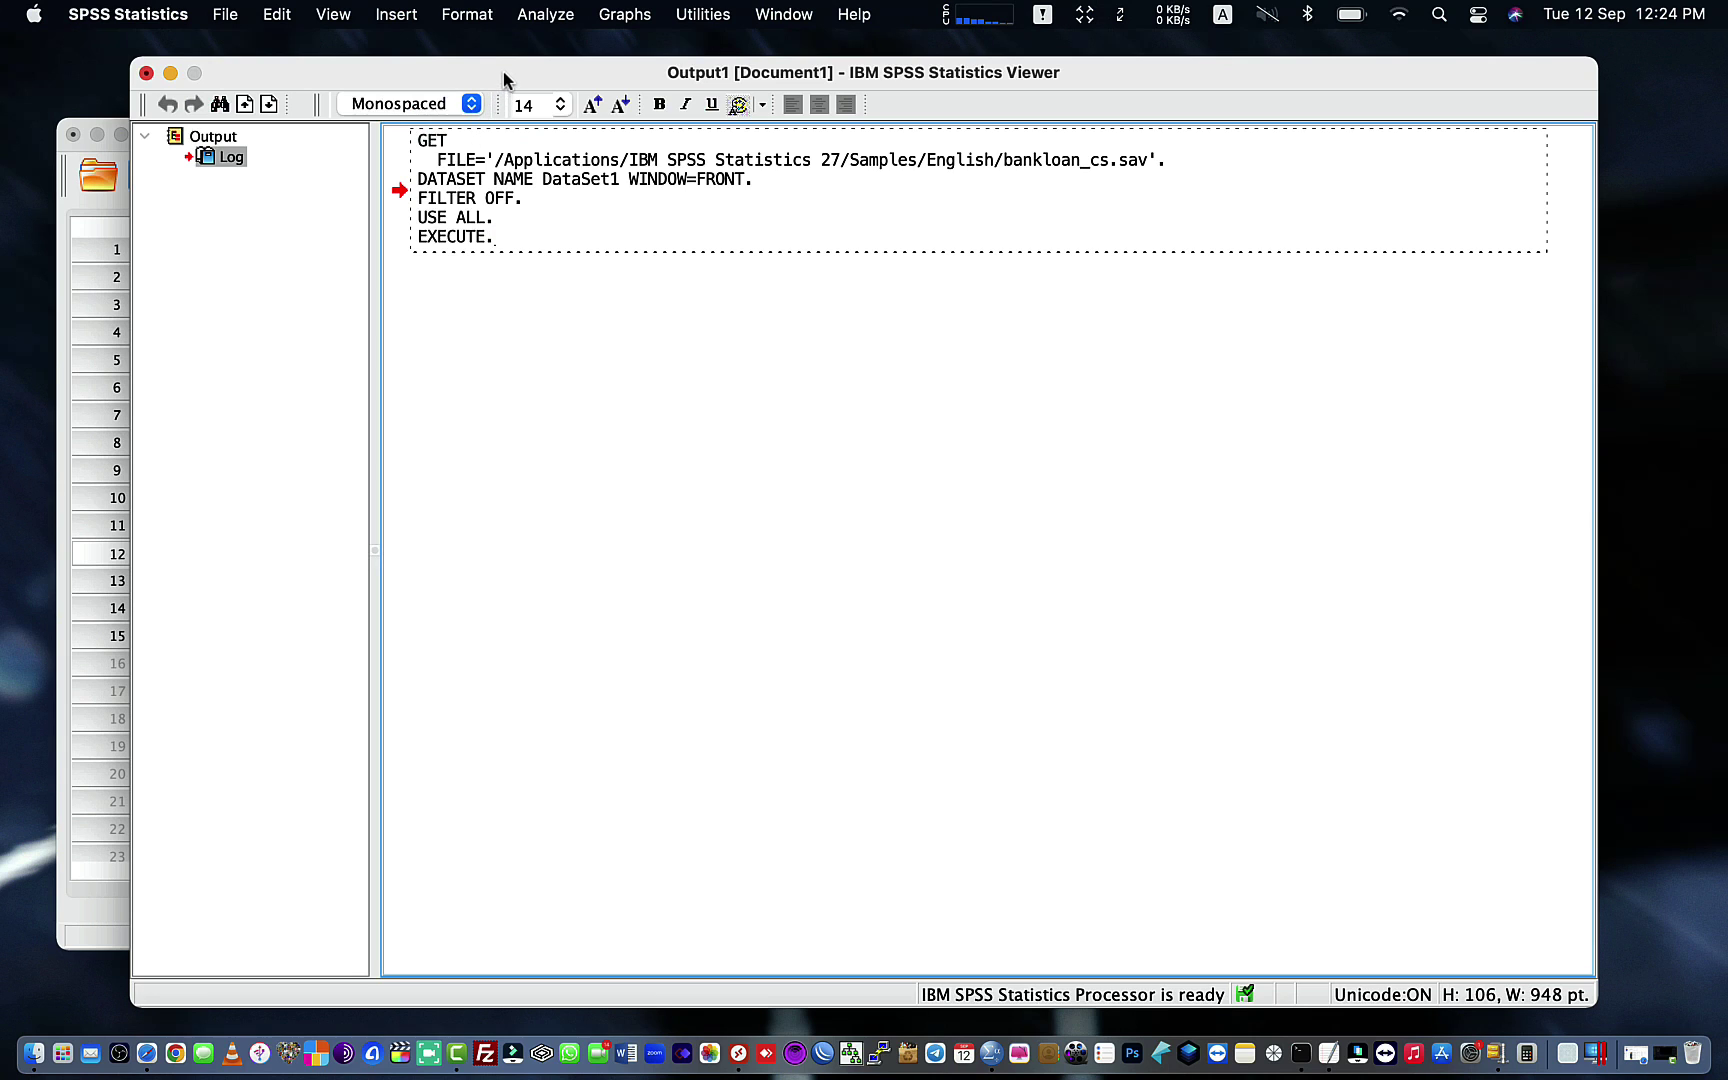
drag(504, 80, 1038, 192)
click(719, 124)
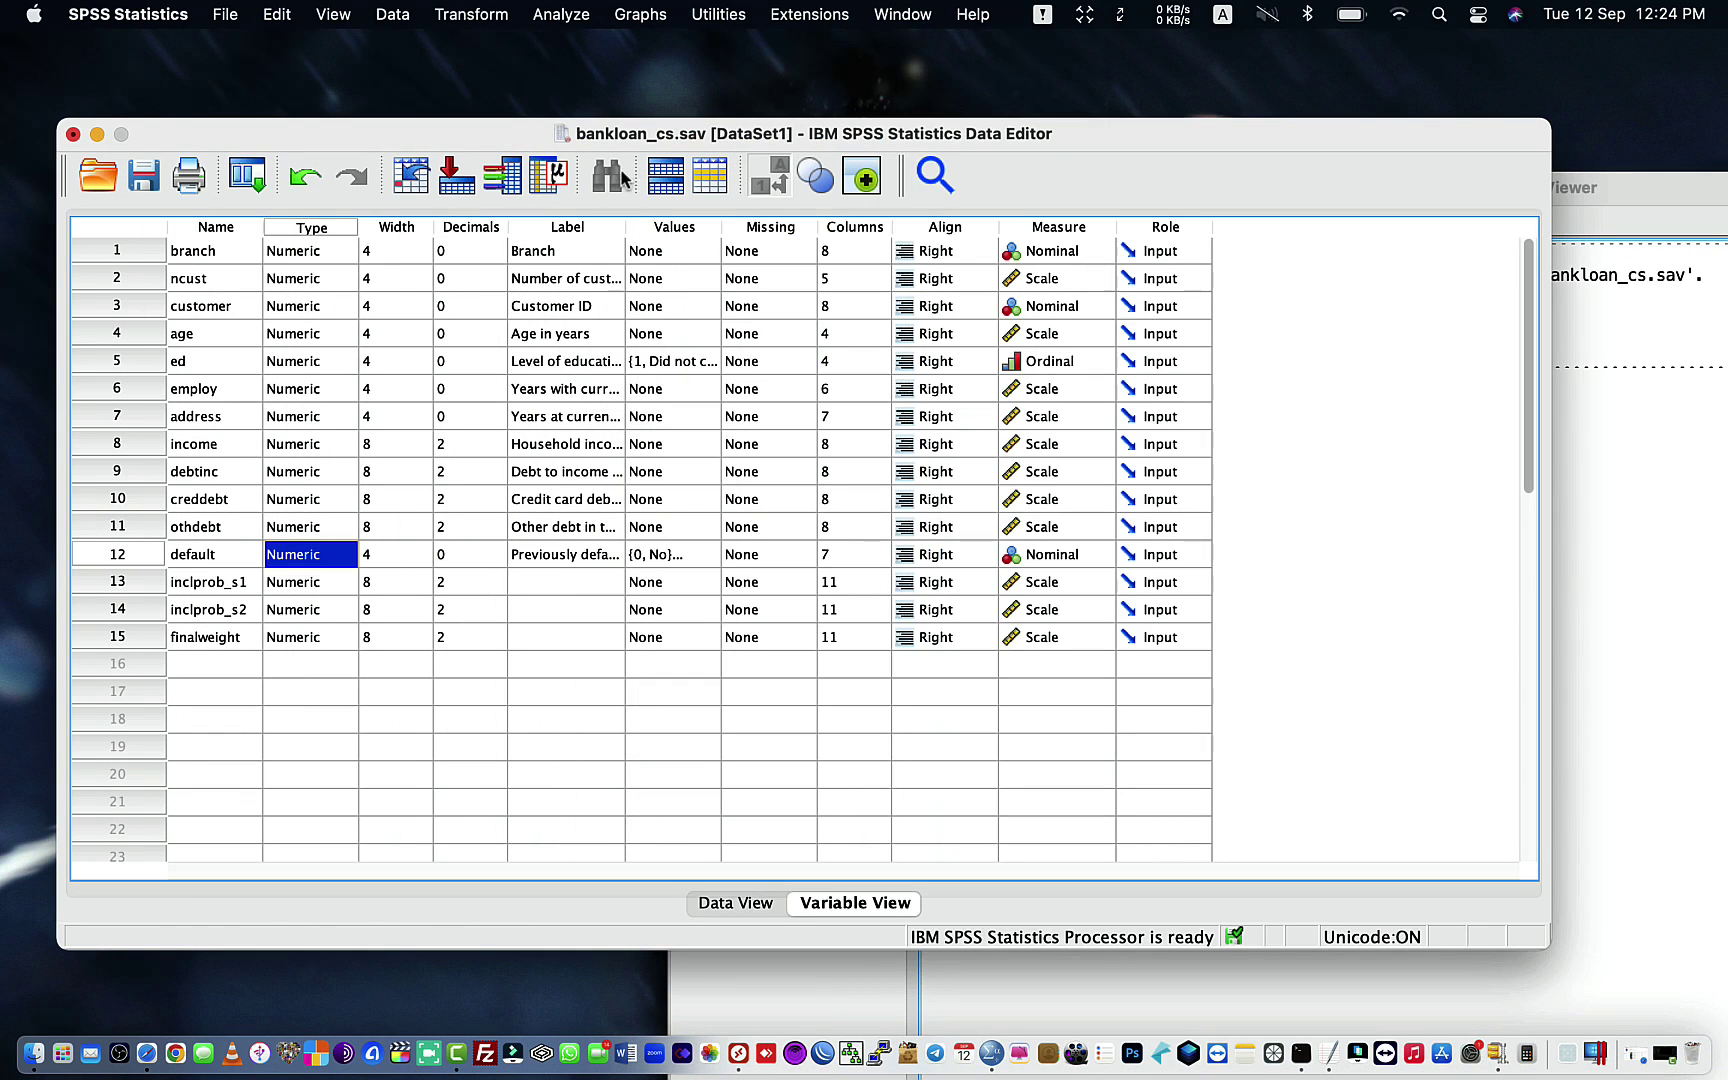
click(549, 176)
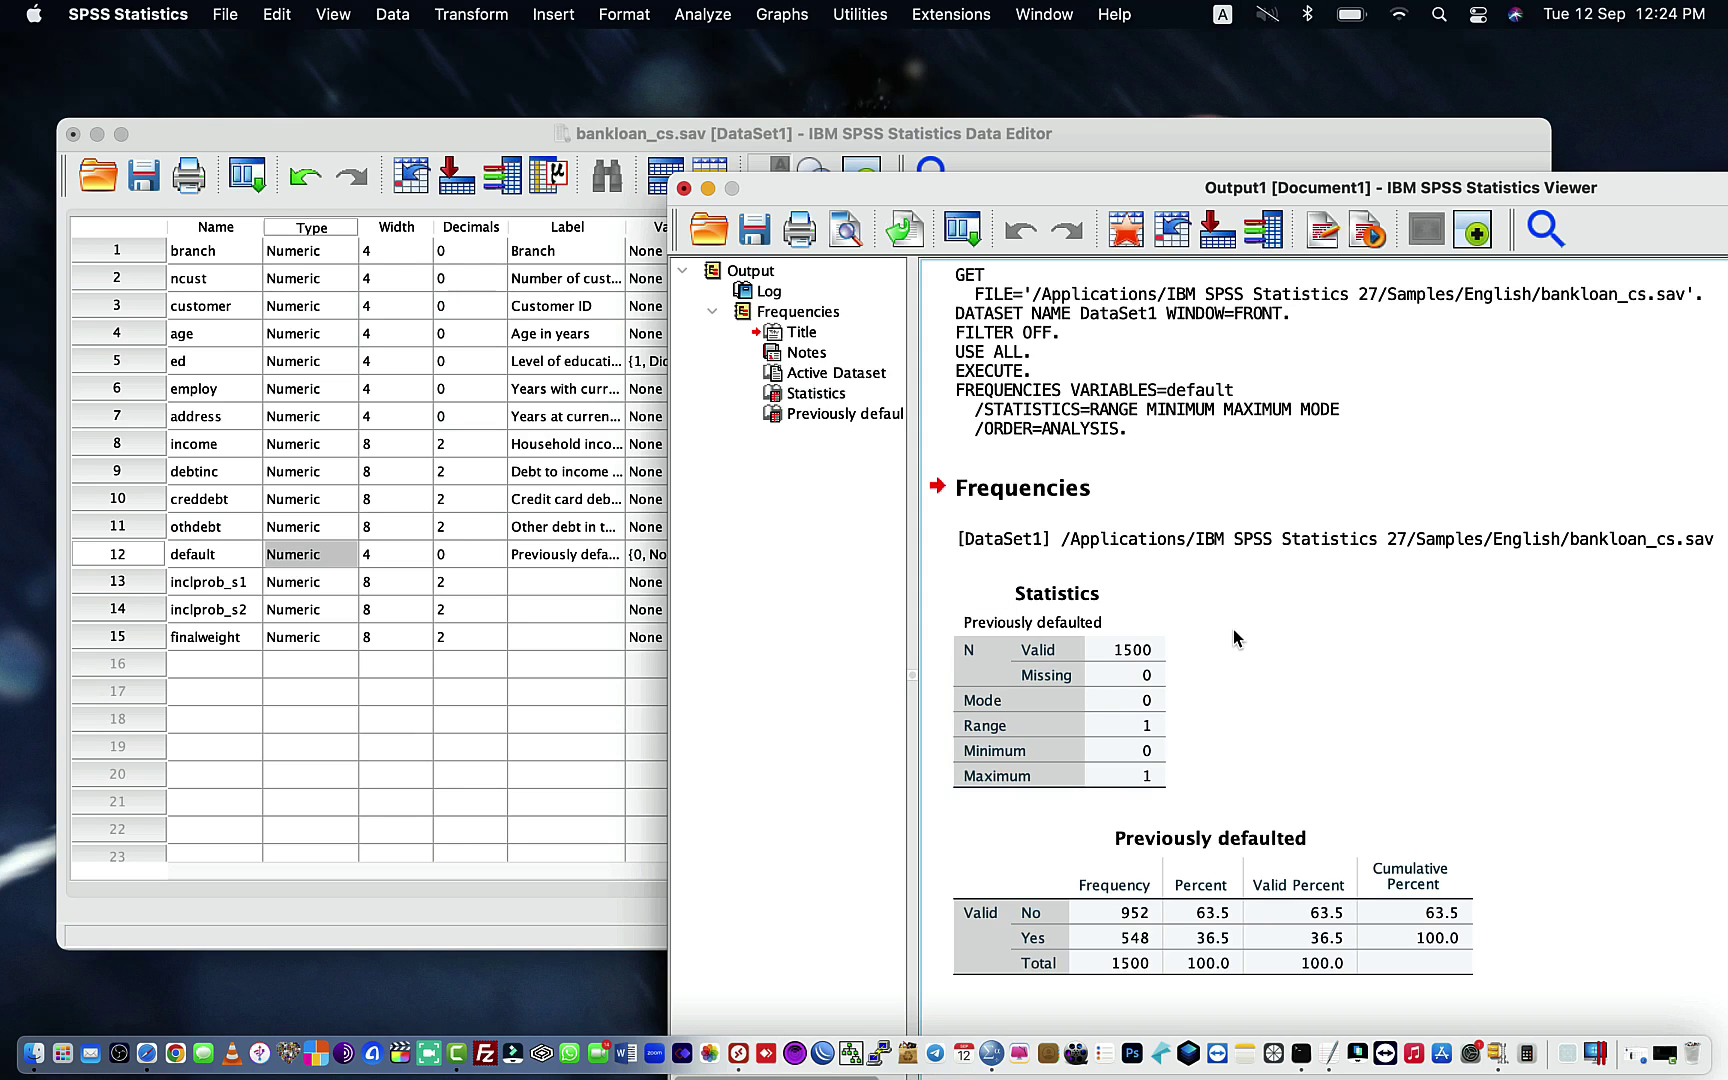
Step: Examine the log and each item of the Frequencies output, including the Statistics and Previously defaulted tables
click(768, 291)
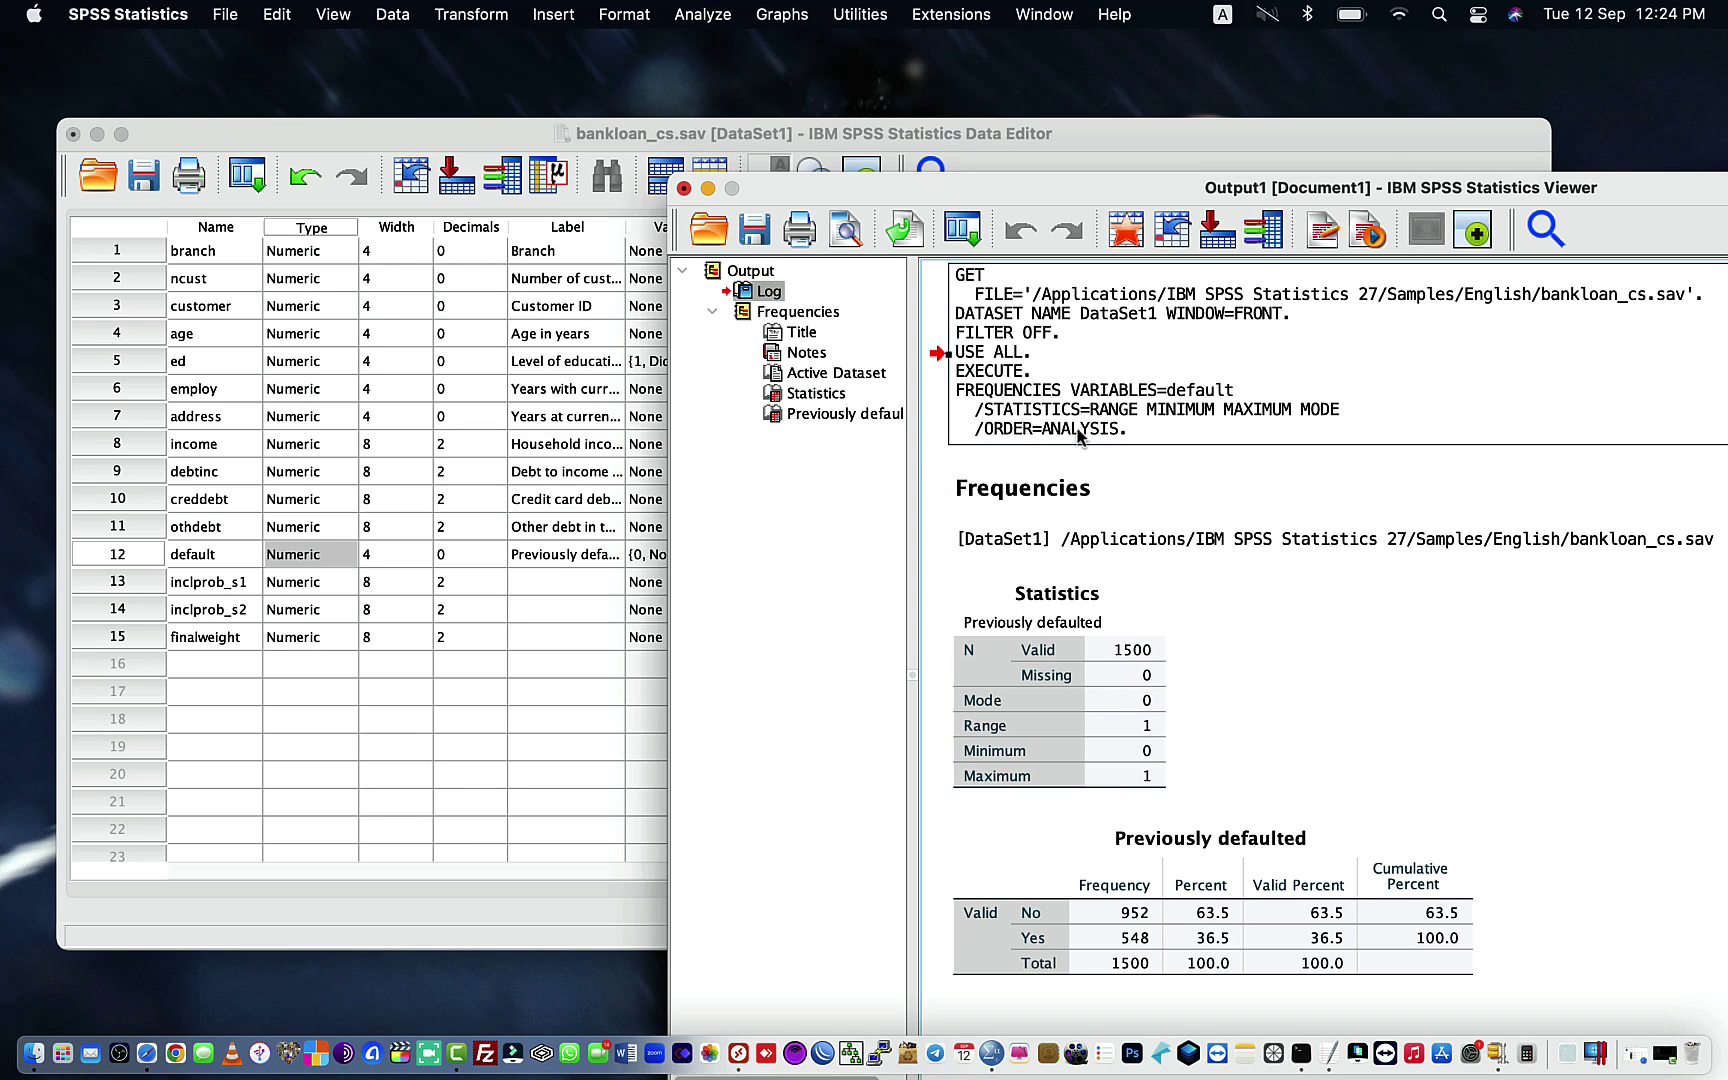
click(800, 353)
click(797, 355)
click(806, 376)
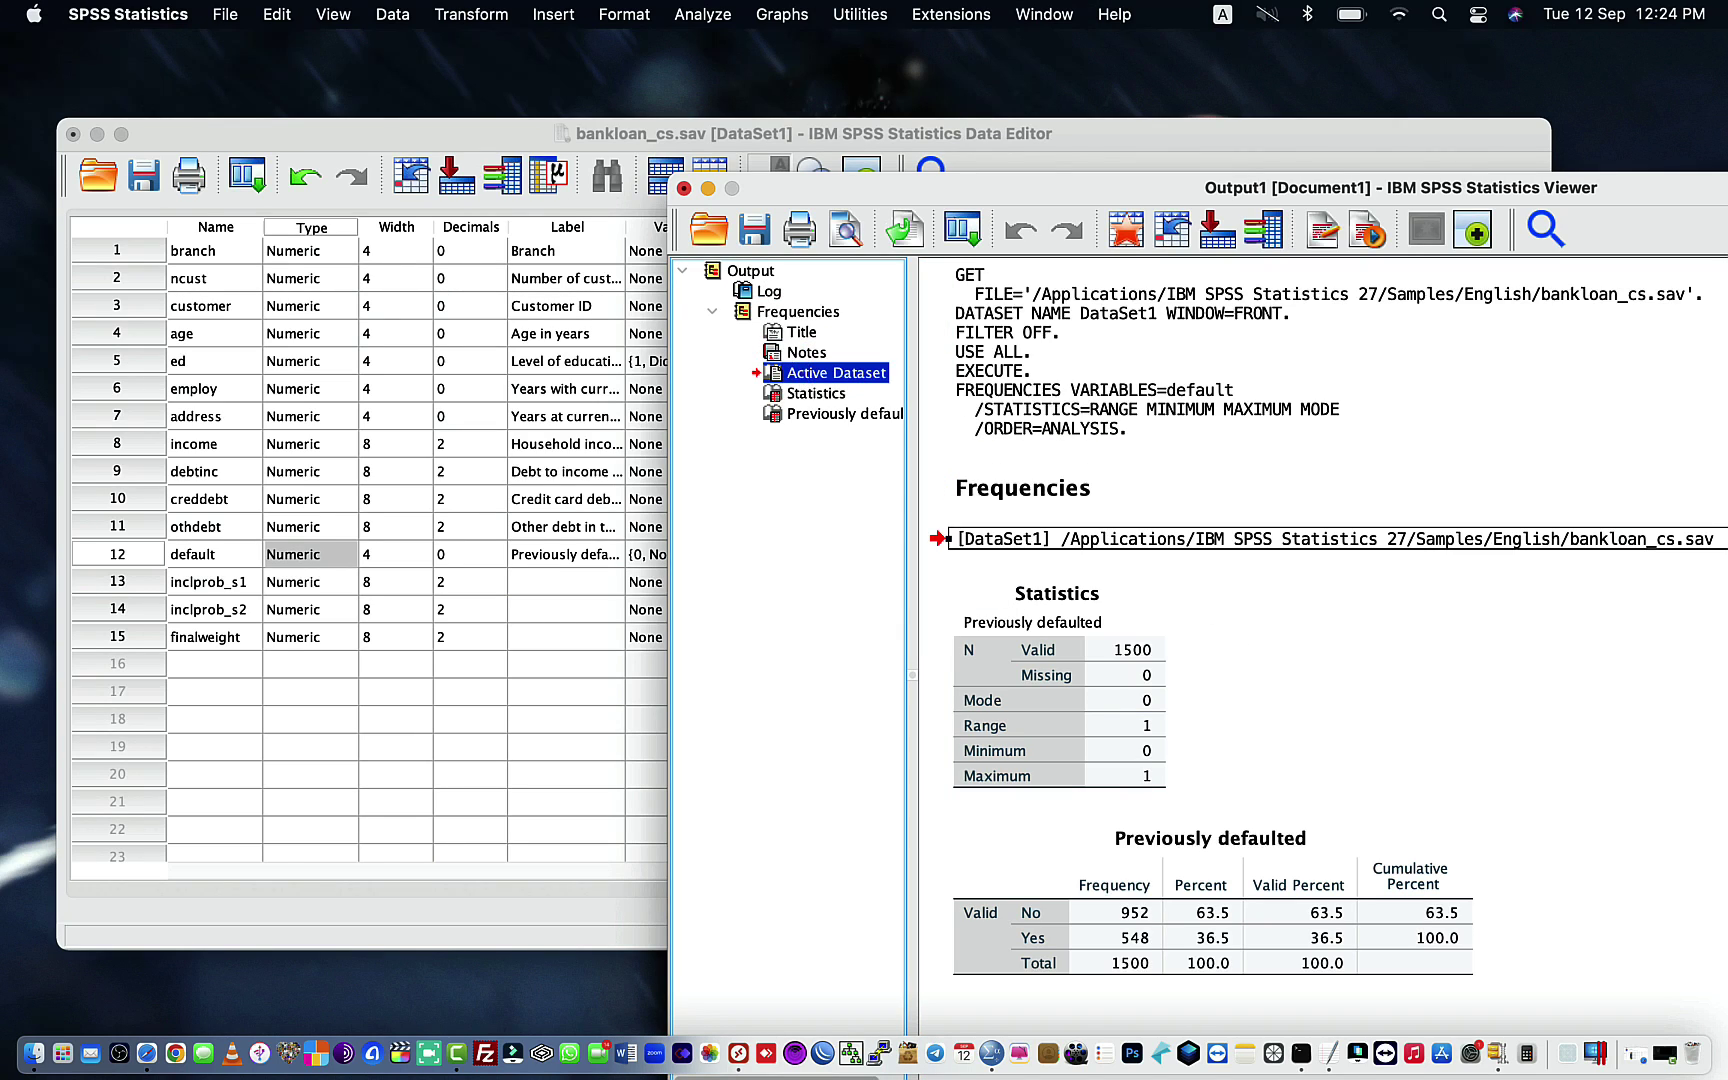
click(805, 395)
click(805, 418)
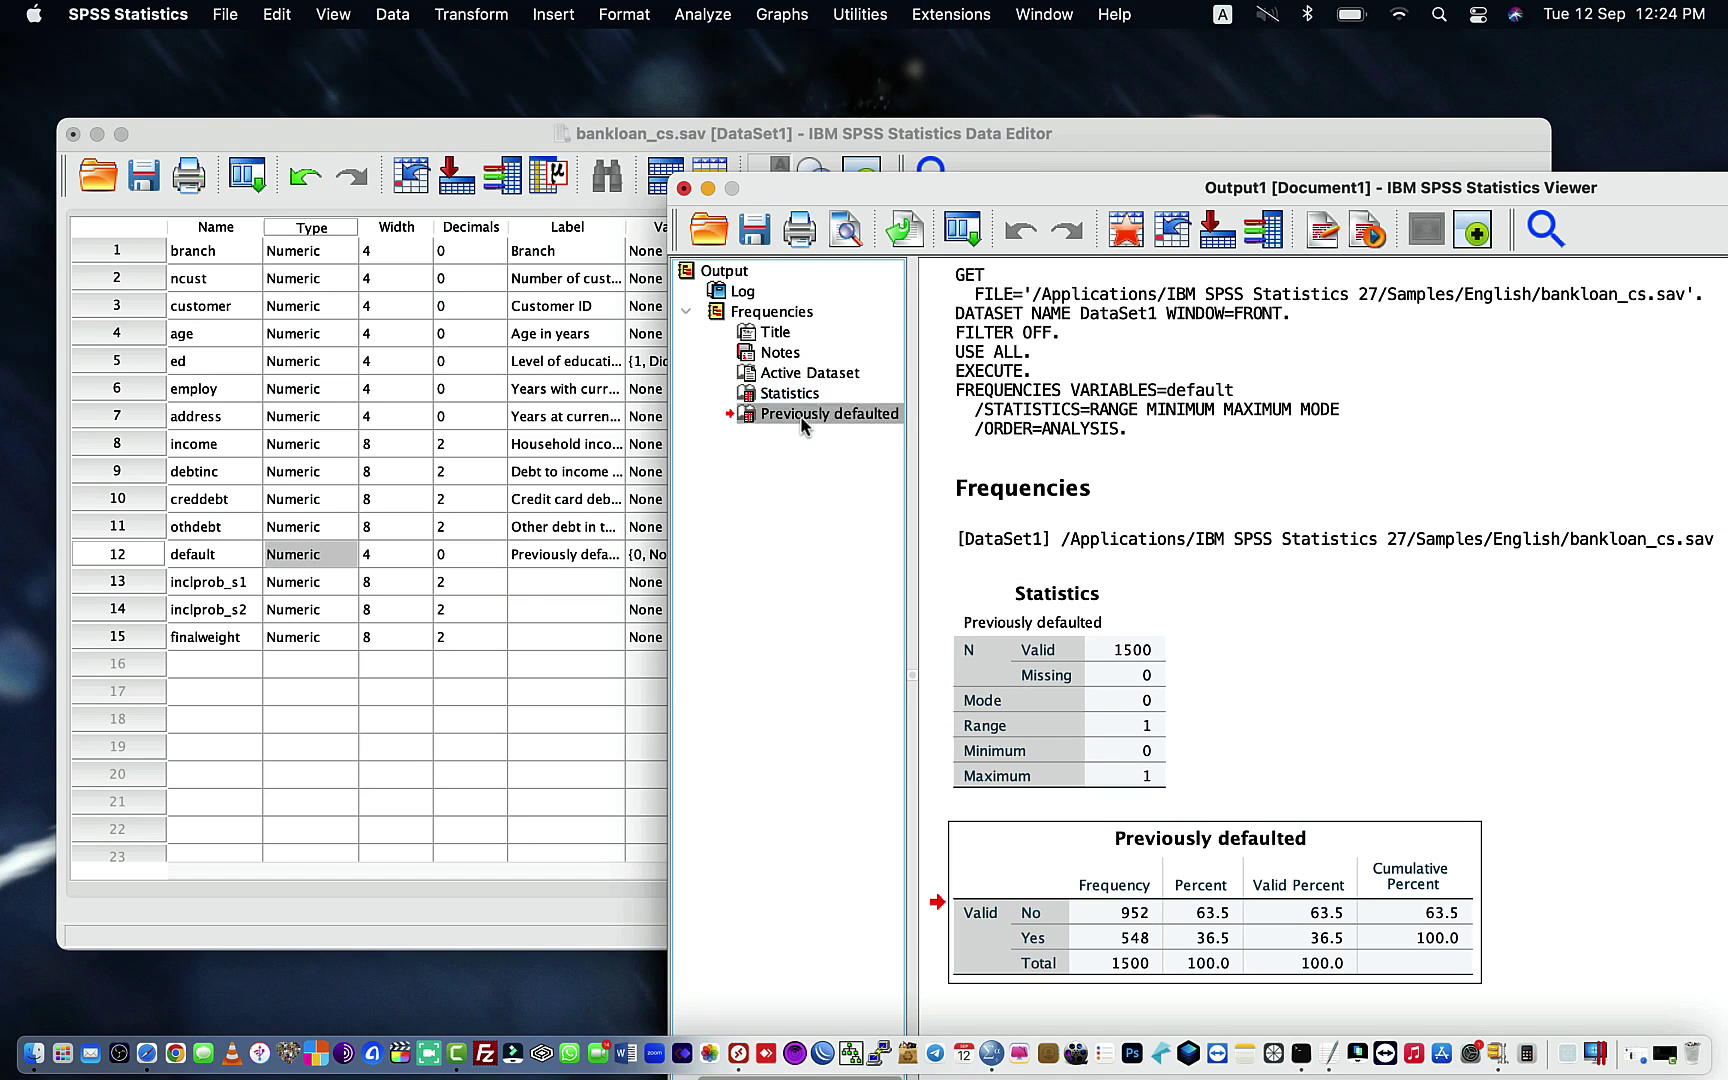
click(775, 333)
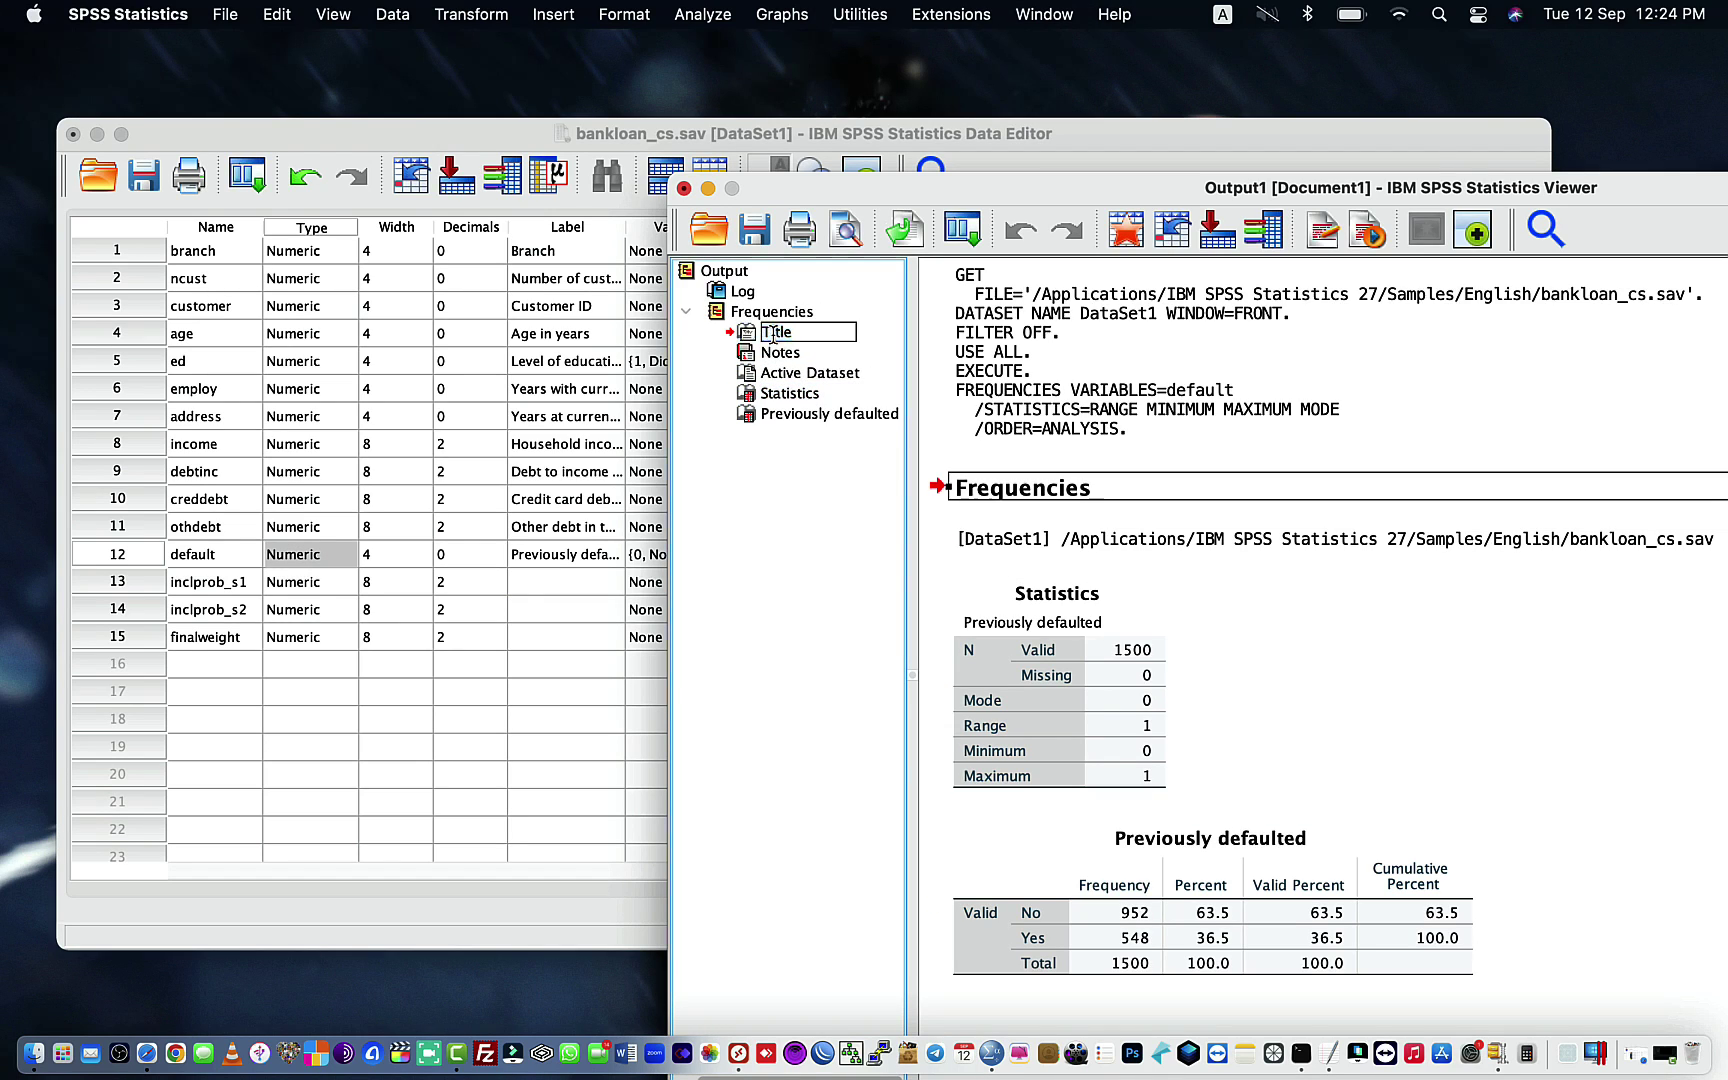
click(773, 334)
click(737, 318)
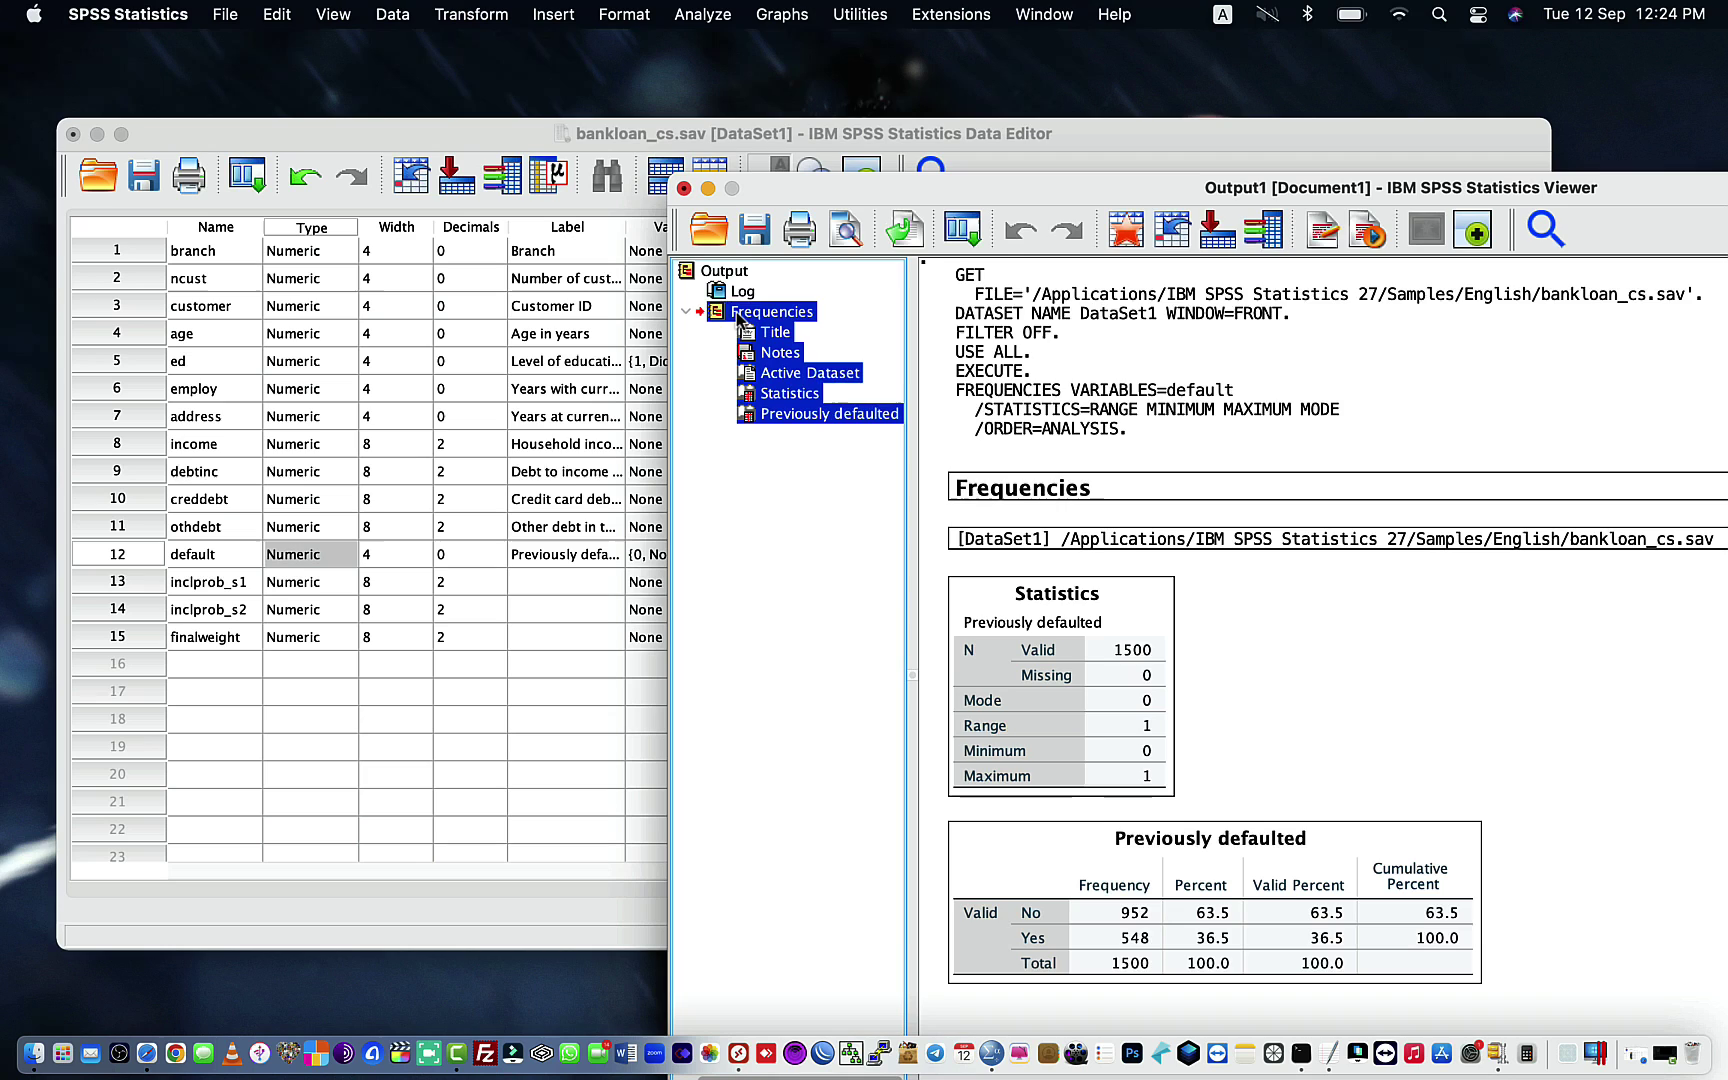
Step: Recall the Select Cases dialog from the data editor and run it again for all cases
click(545, 360)
click(247, 176)
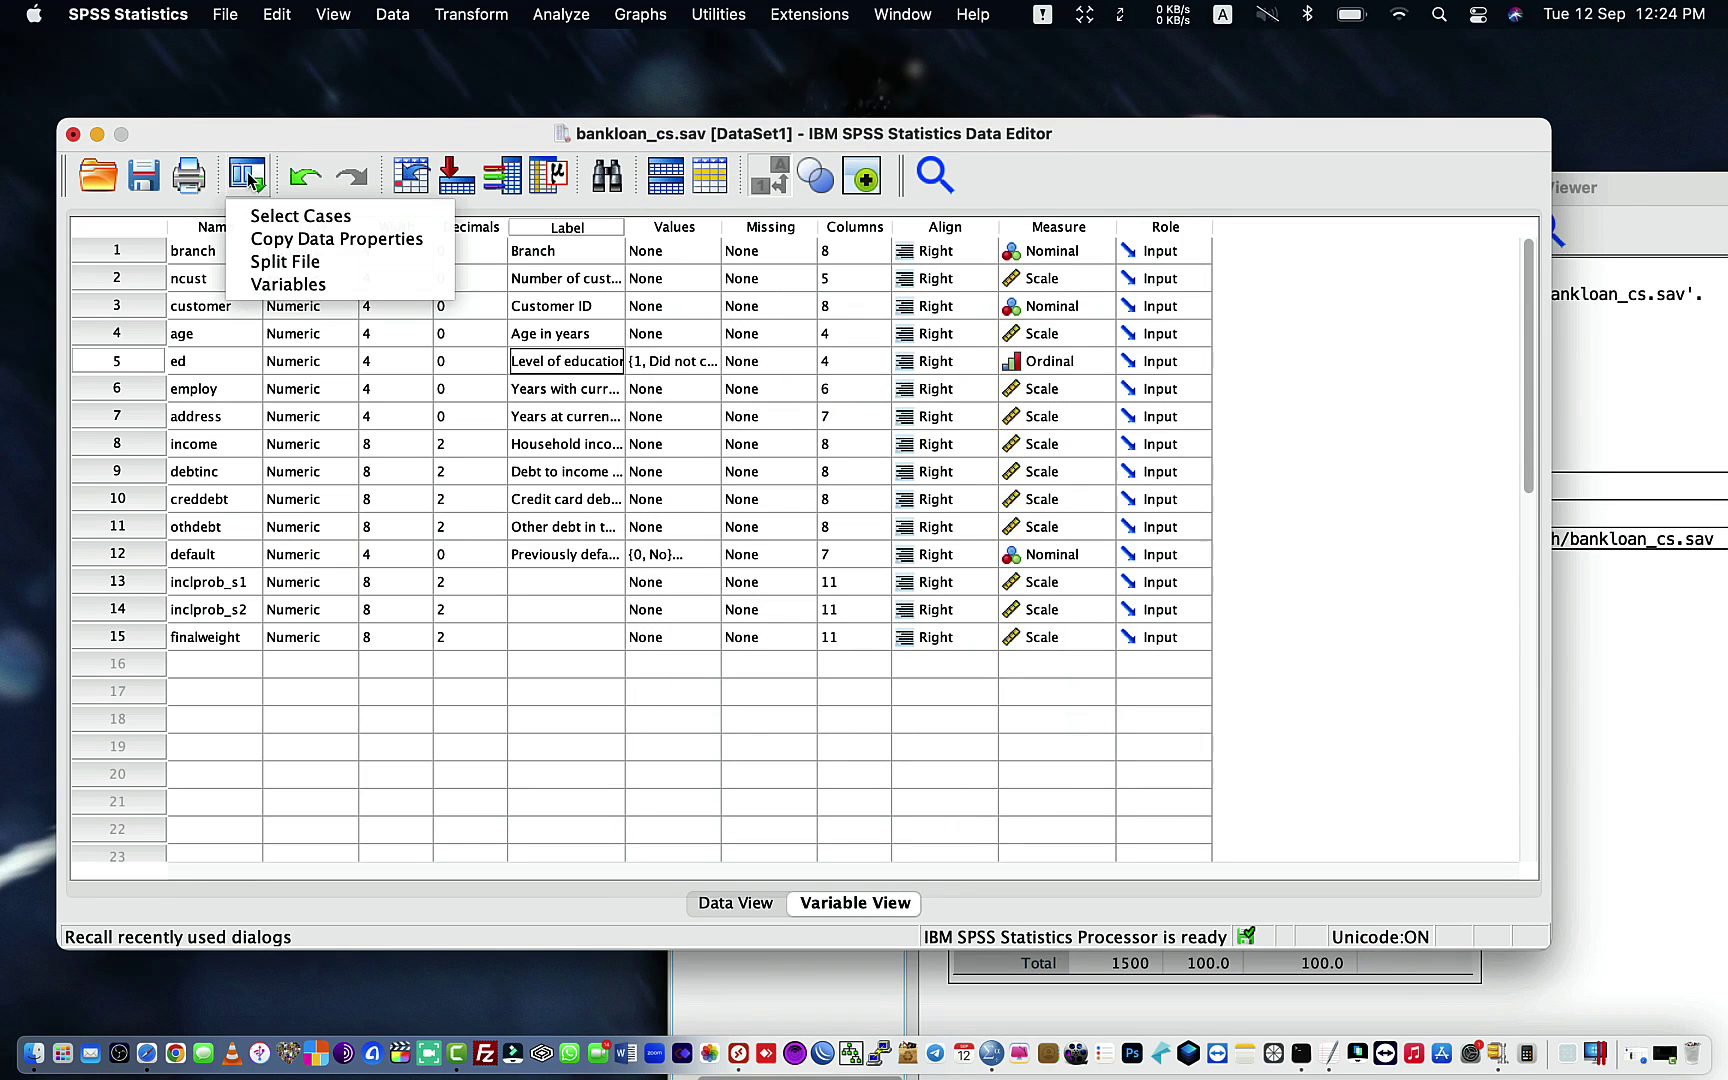
click(268, 219)
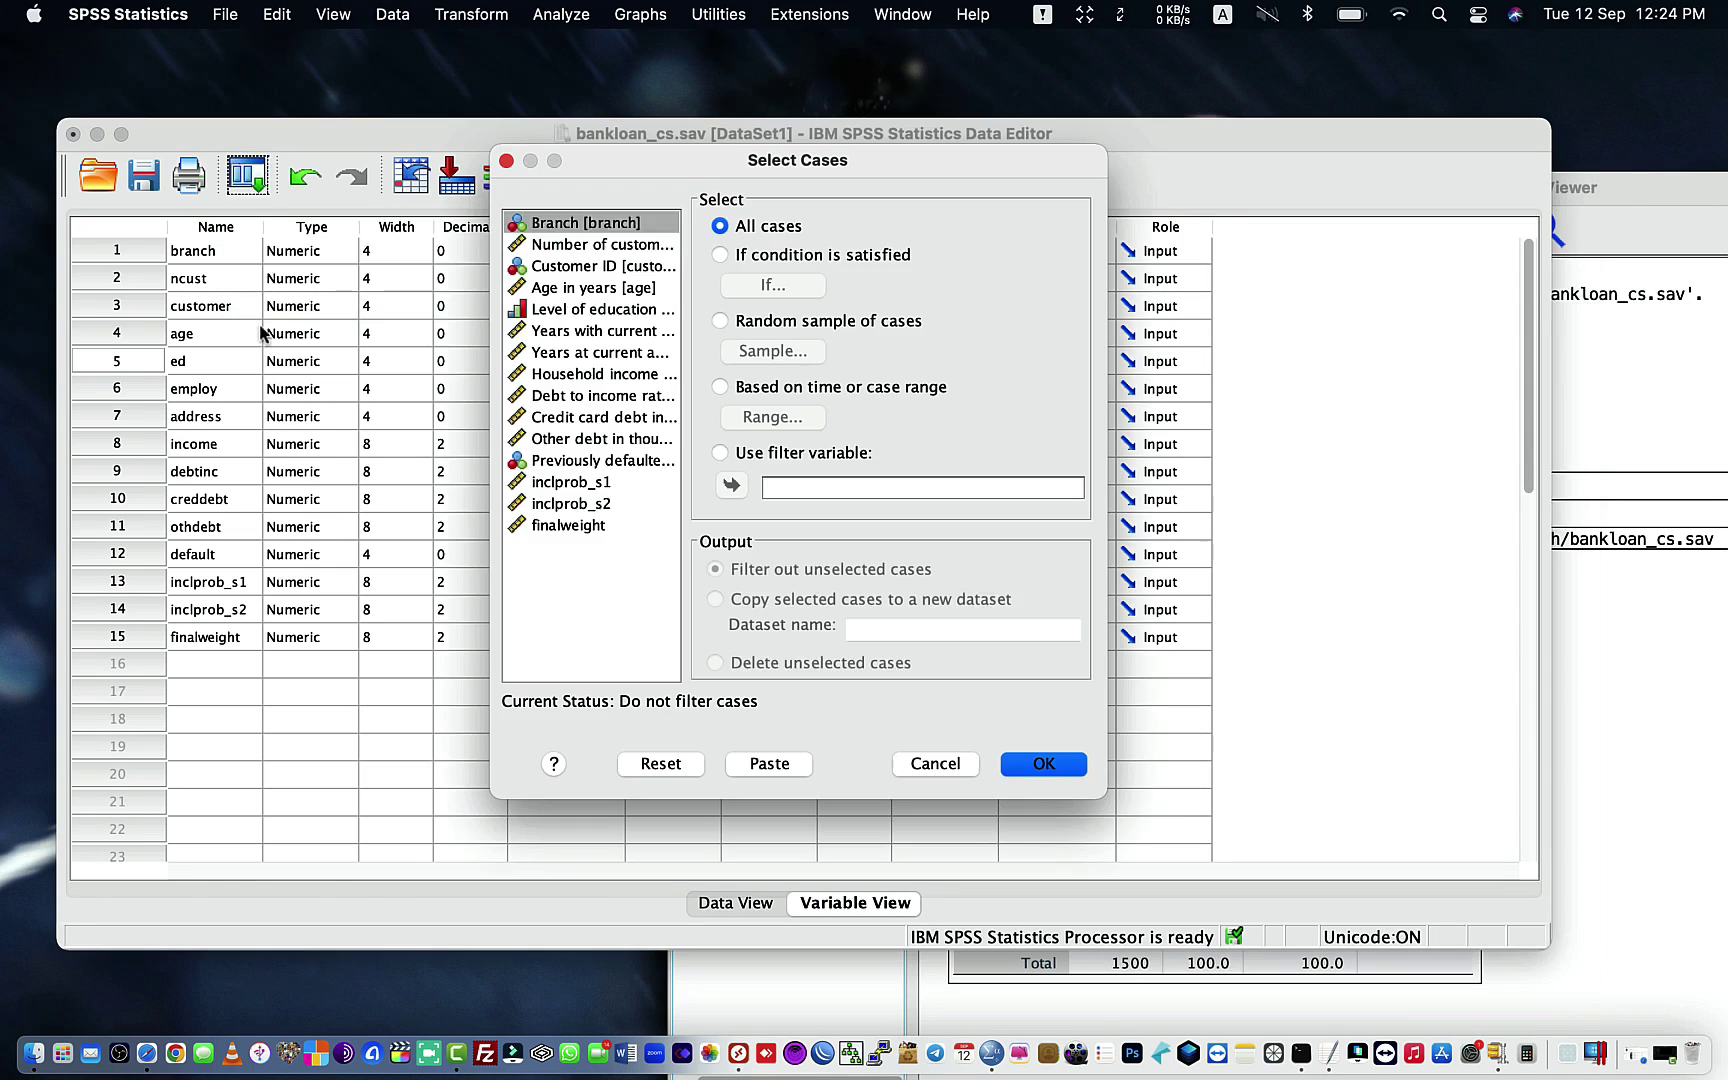
click(570, 355)
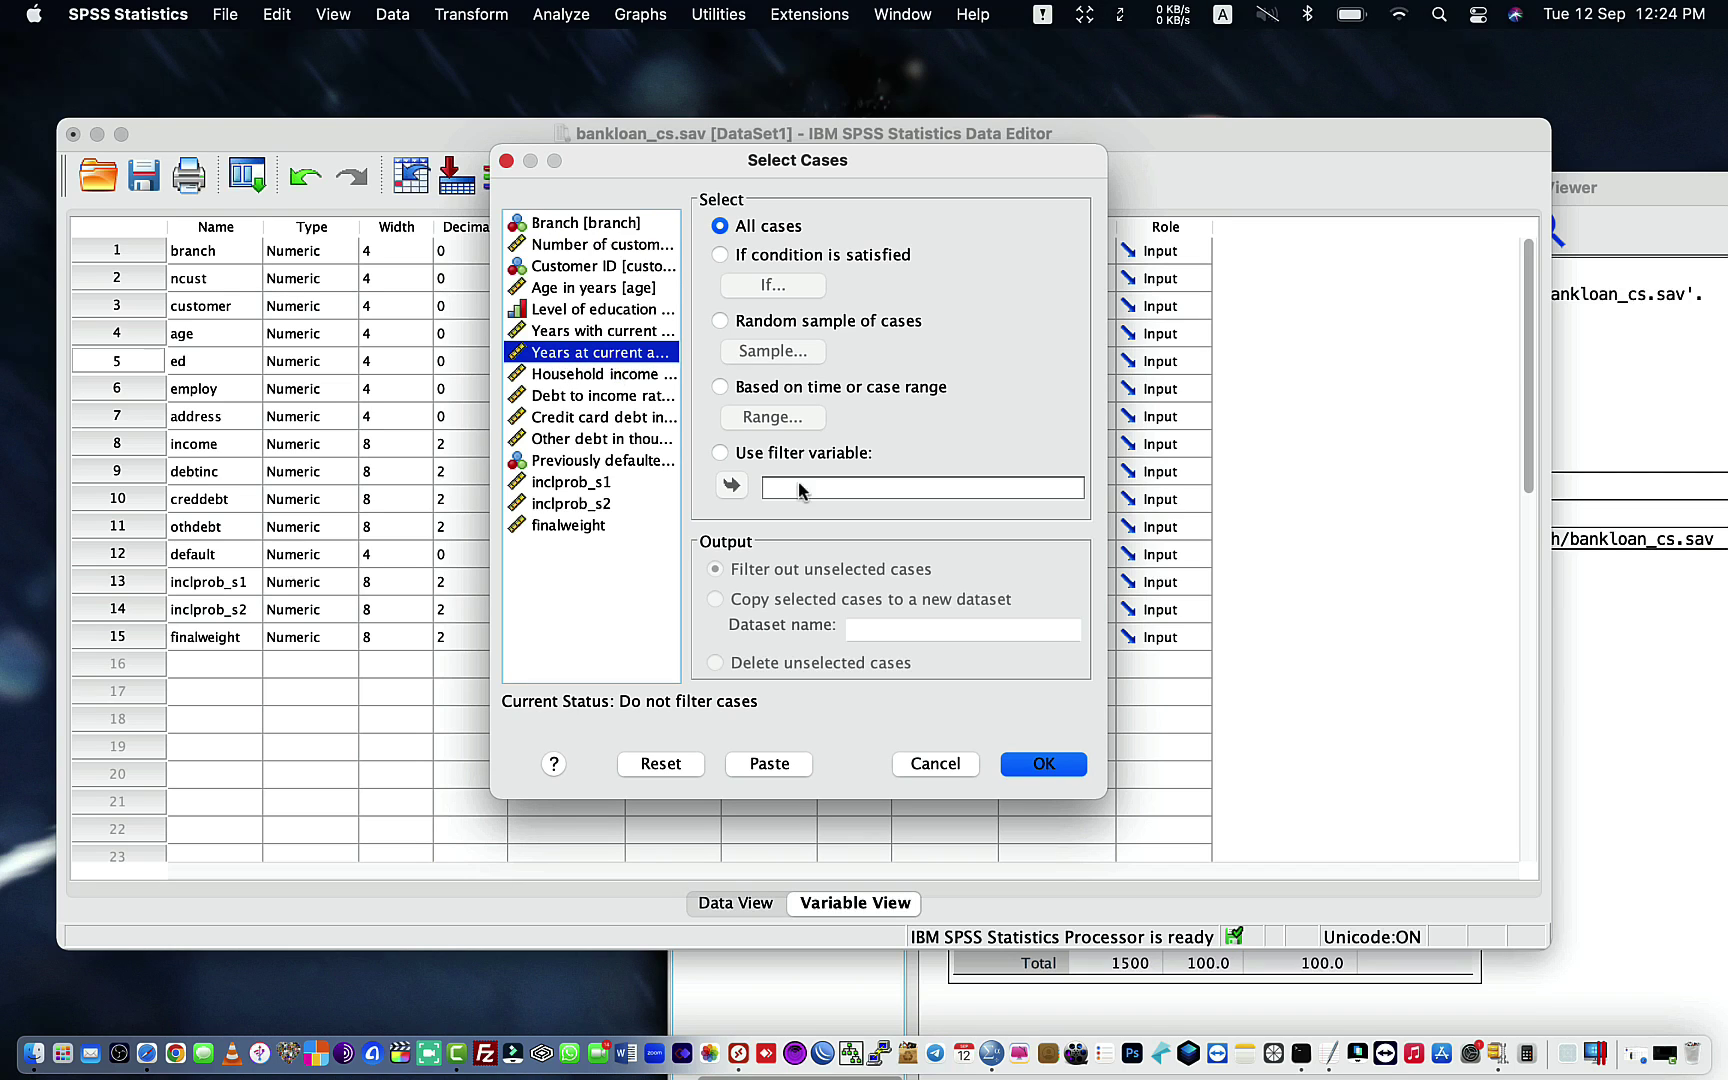
click(1044, 764)
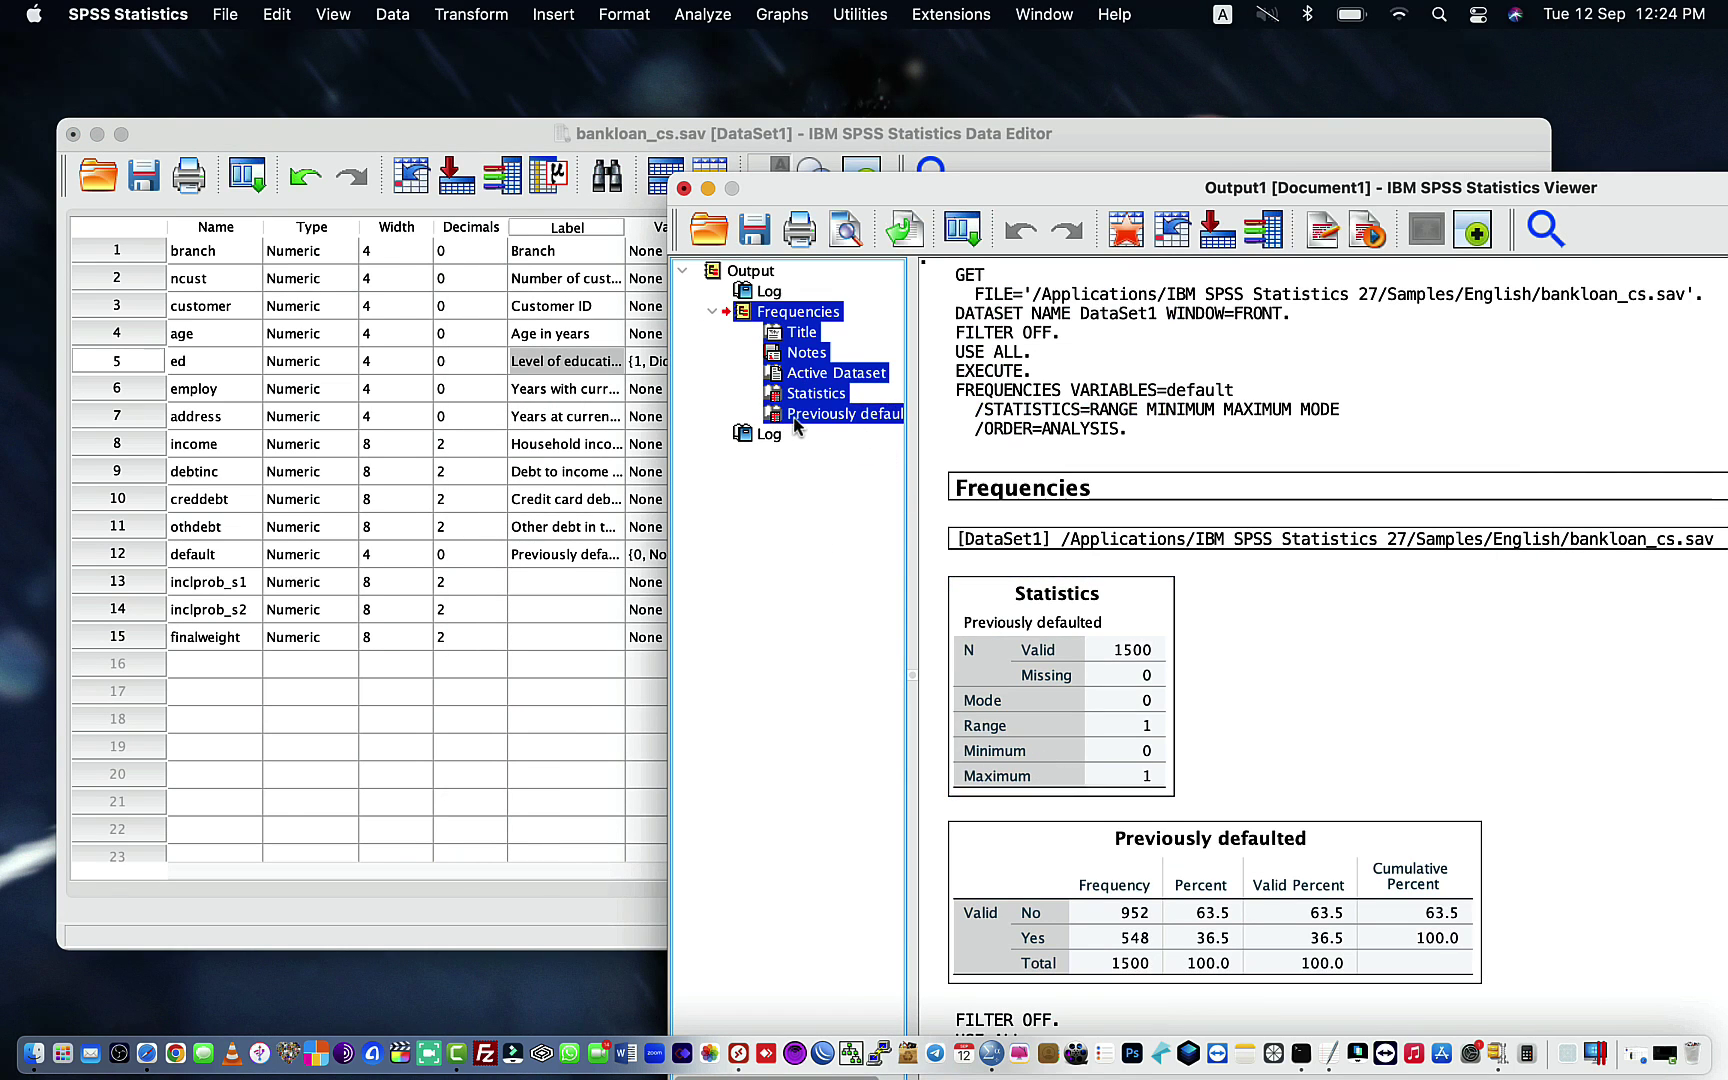
Step: Hide the Frequencies title in the output document and inspect the log and Statistics table
click(800, 332)
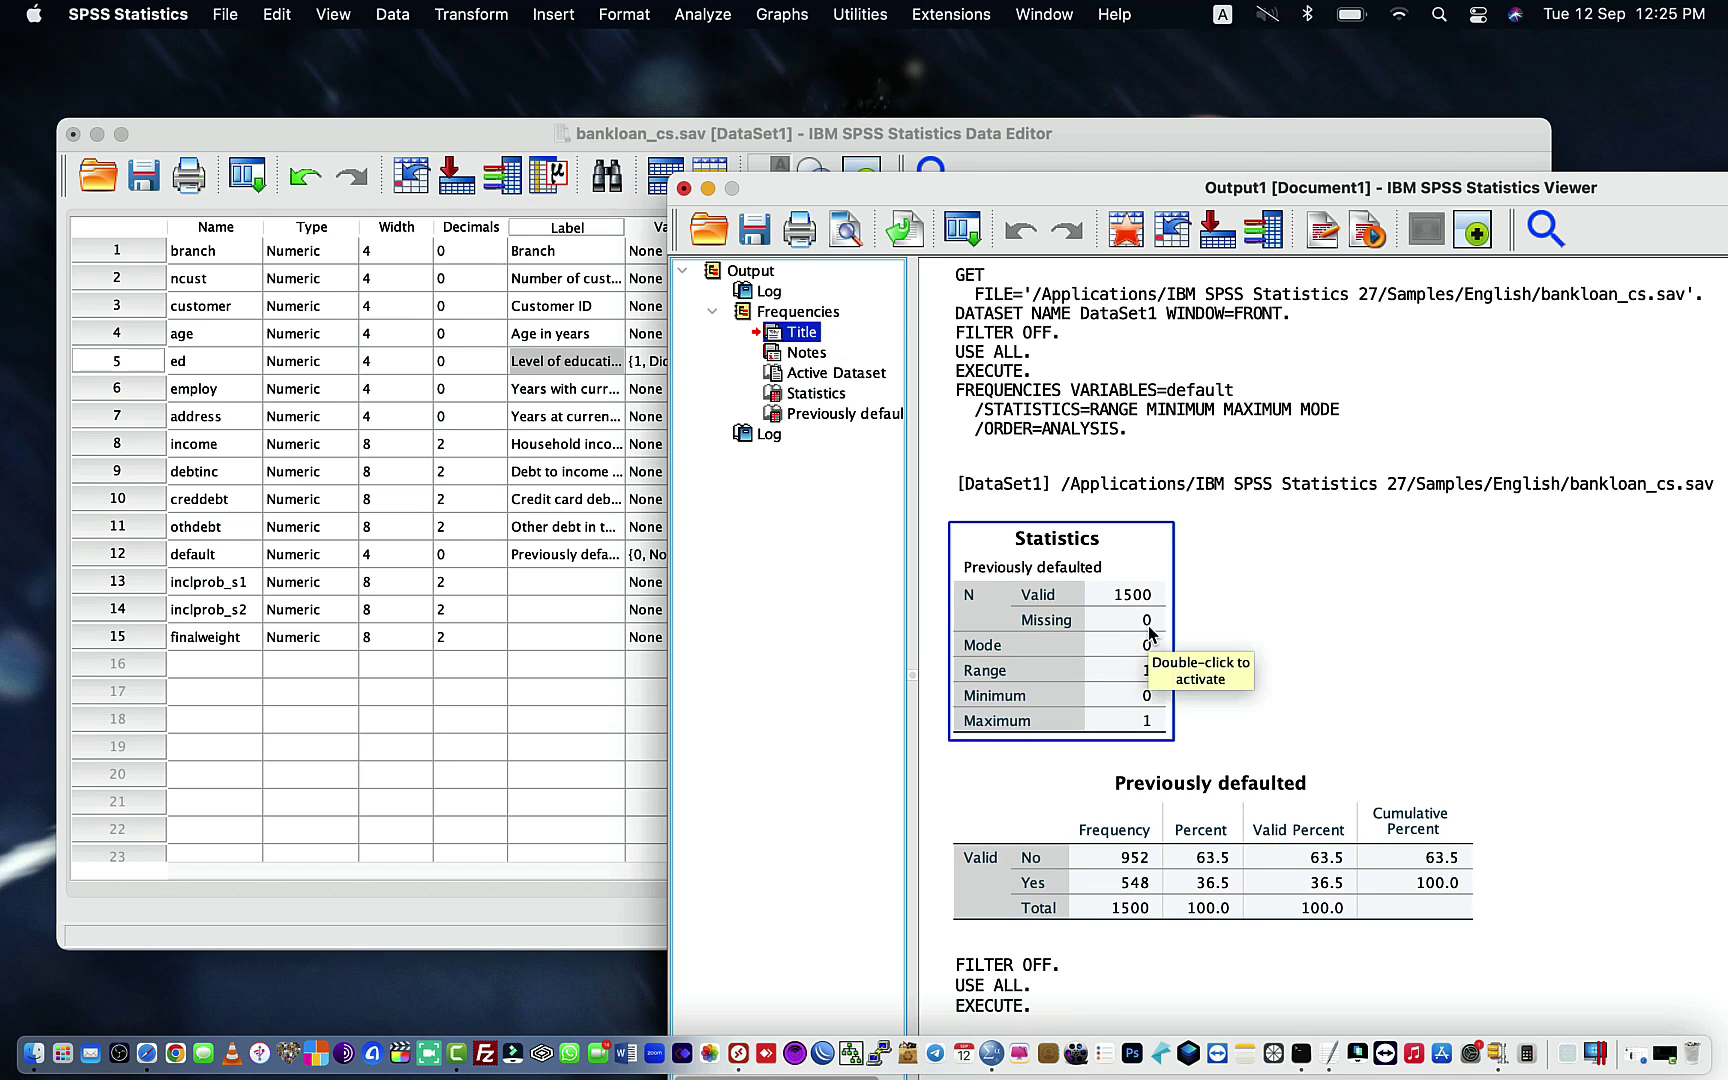
click(1075, 420)
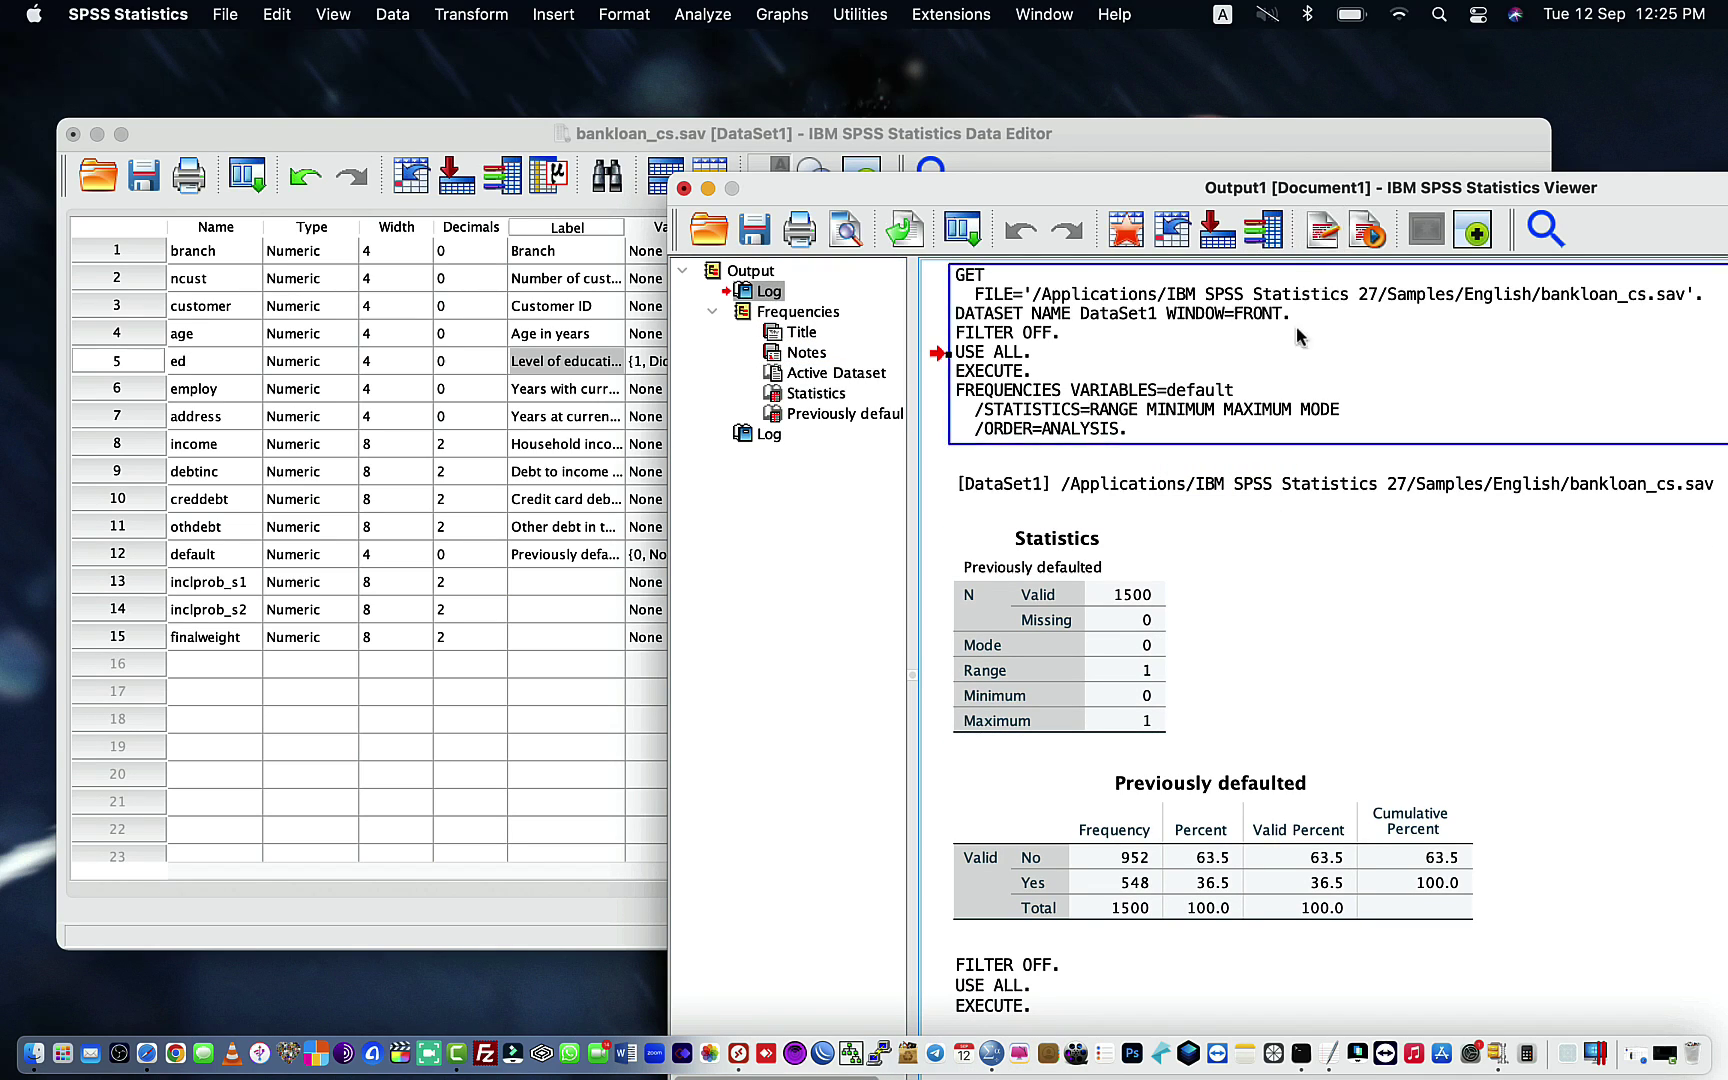
click(1197, 557)
click(769, 291)
click(1366, 235)
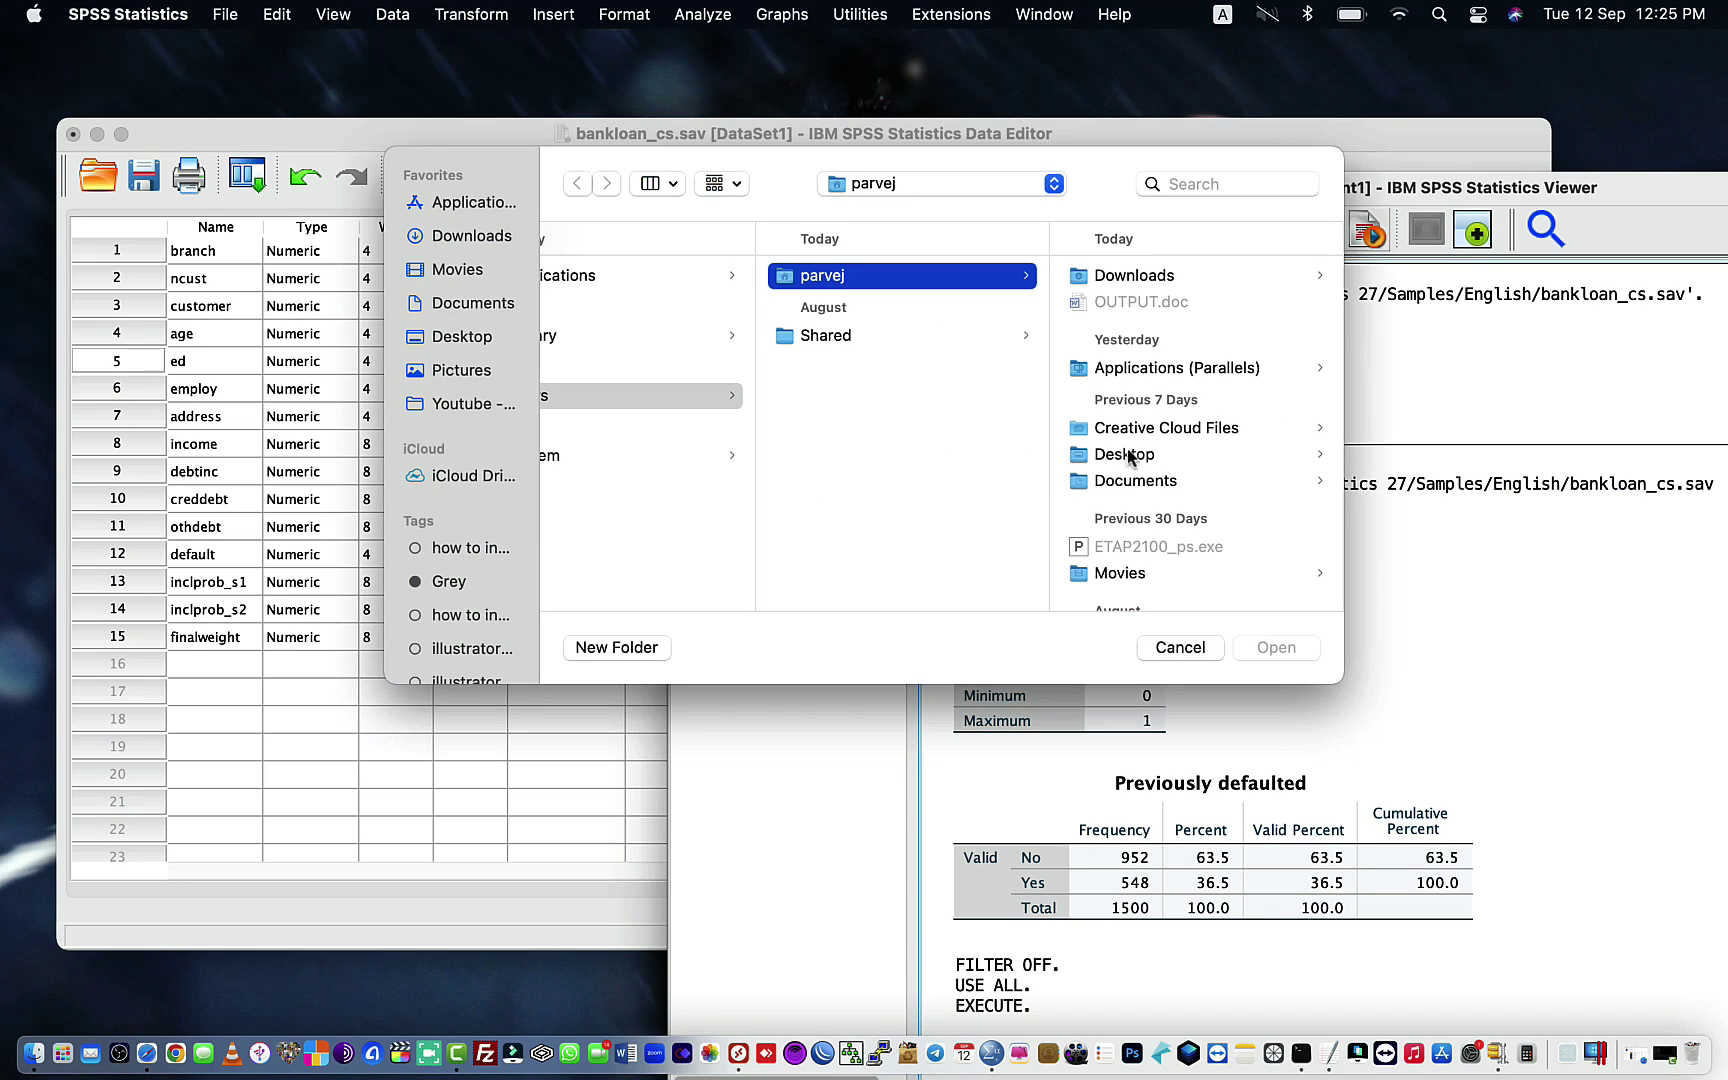
click(1178, 648)
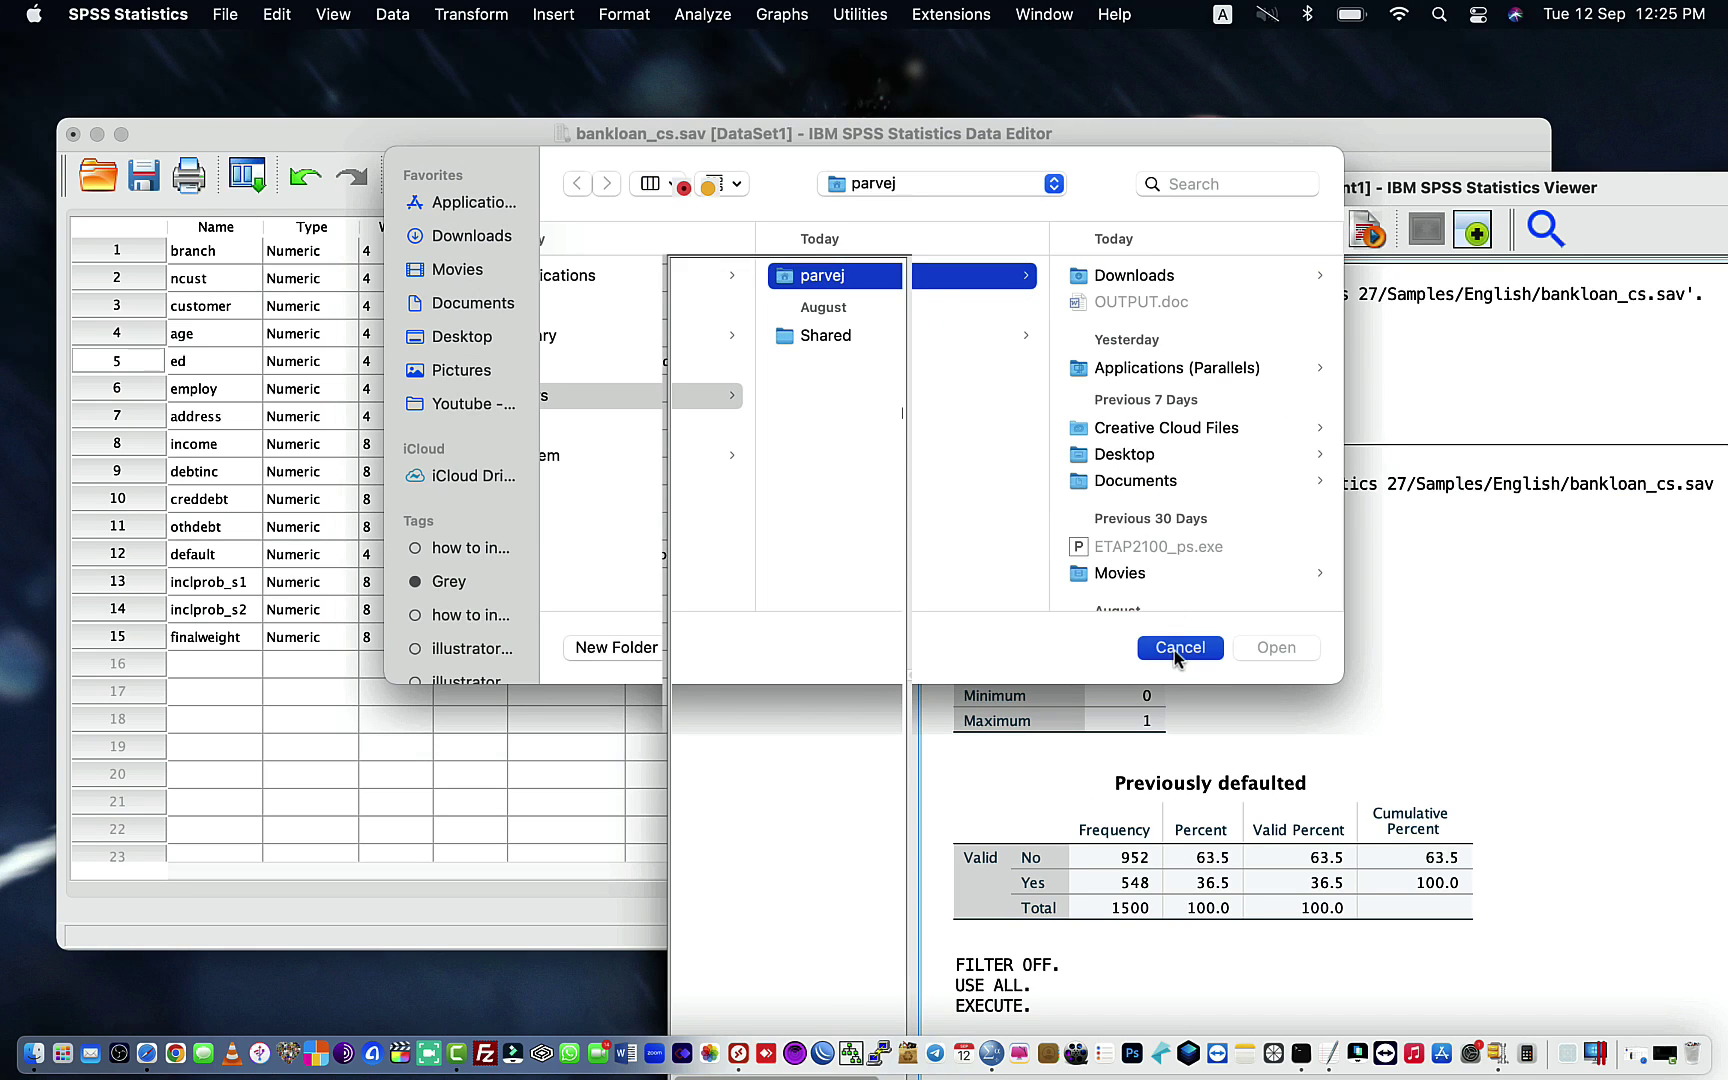
Step: Look up the household income variable in the variable list and go to it in the data editor
click(1264, 232)
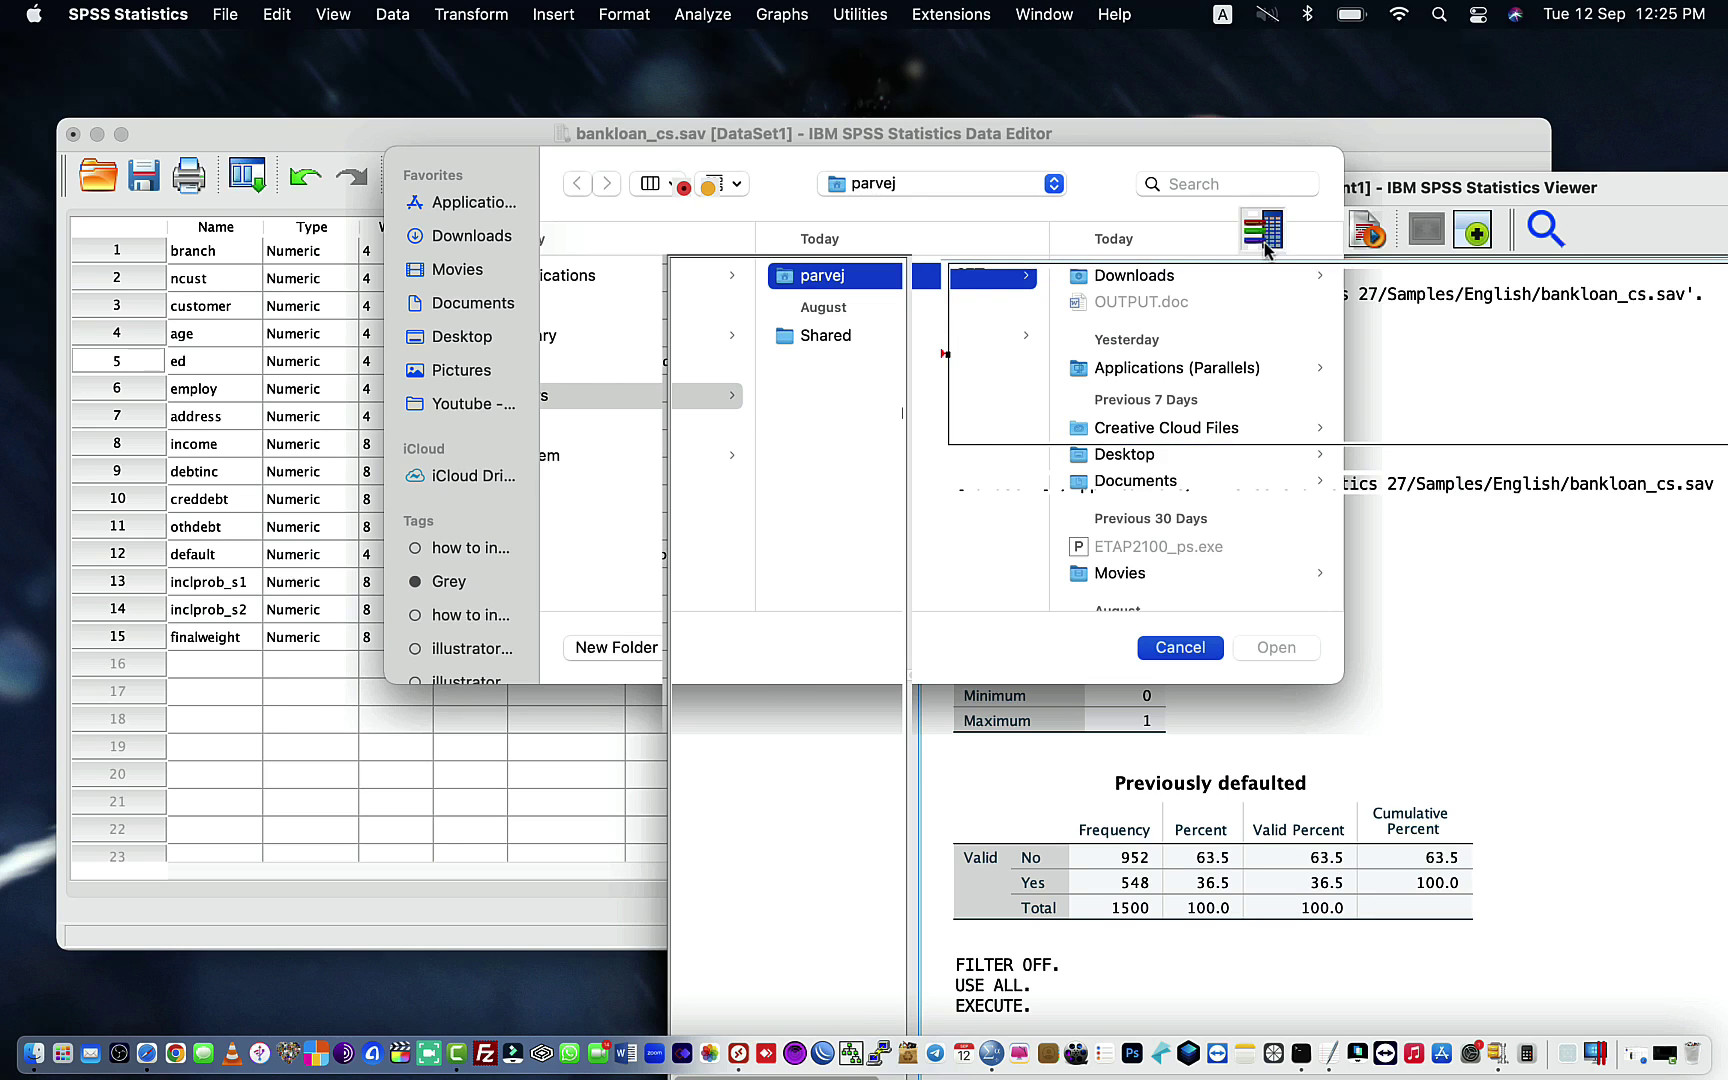
click(645, 503)
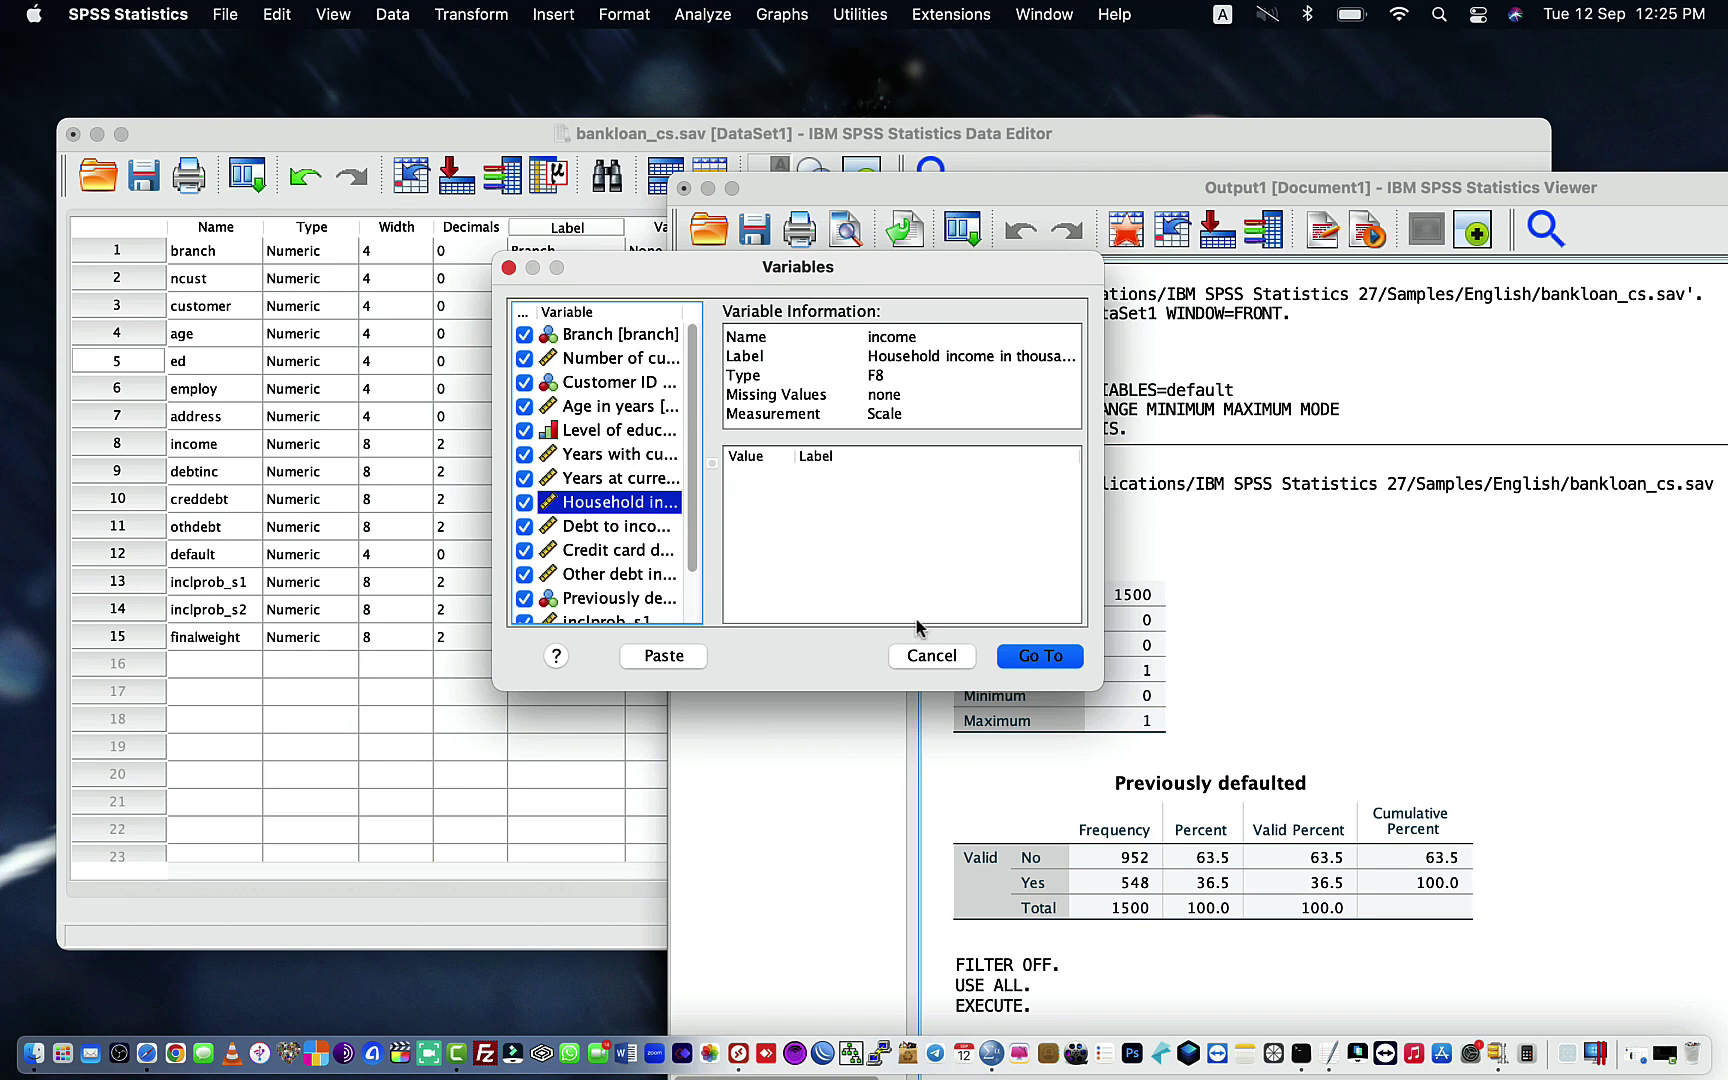
click(1050, 655)
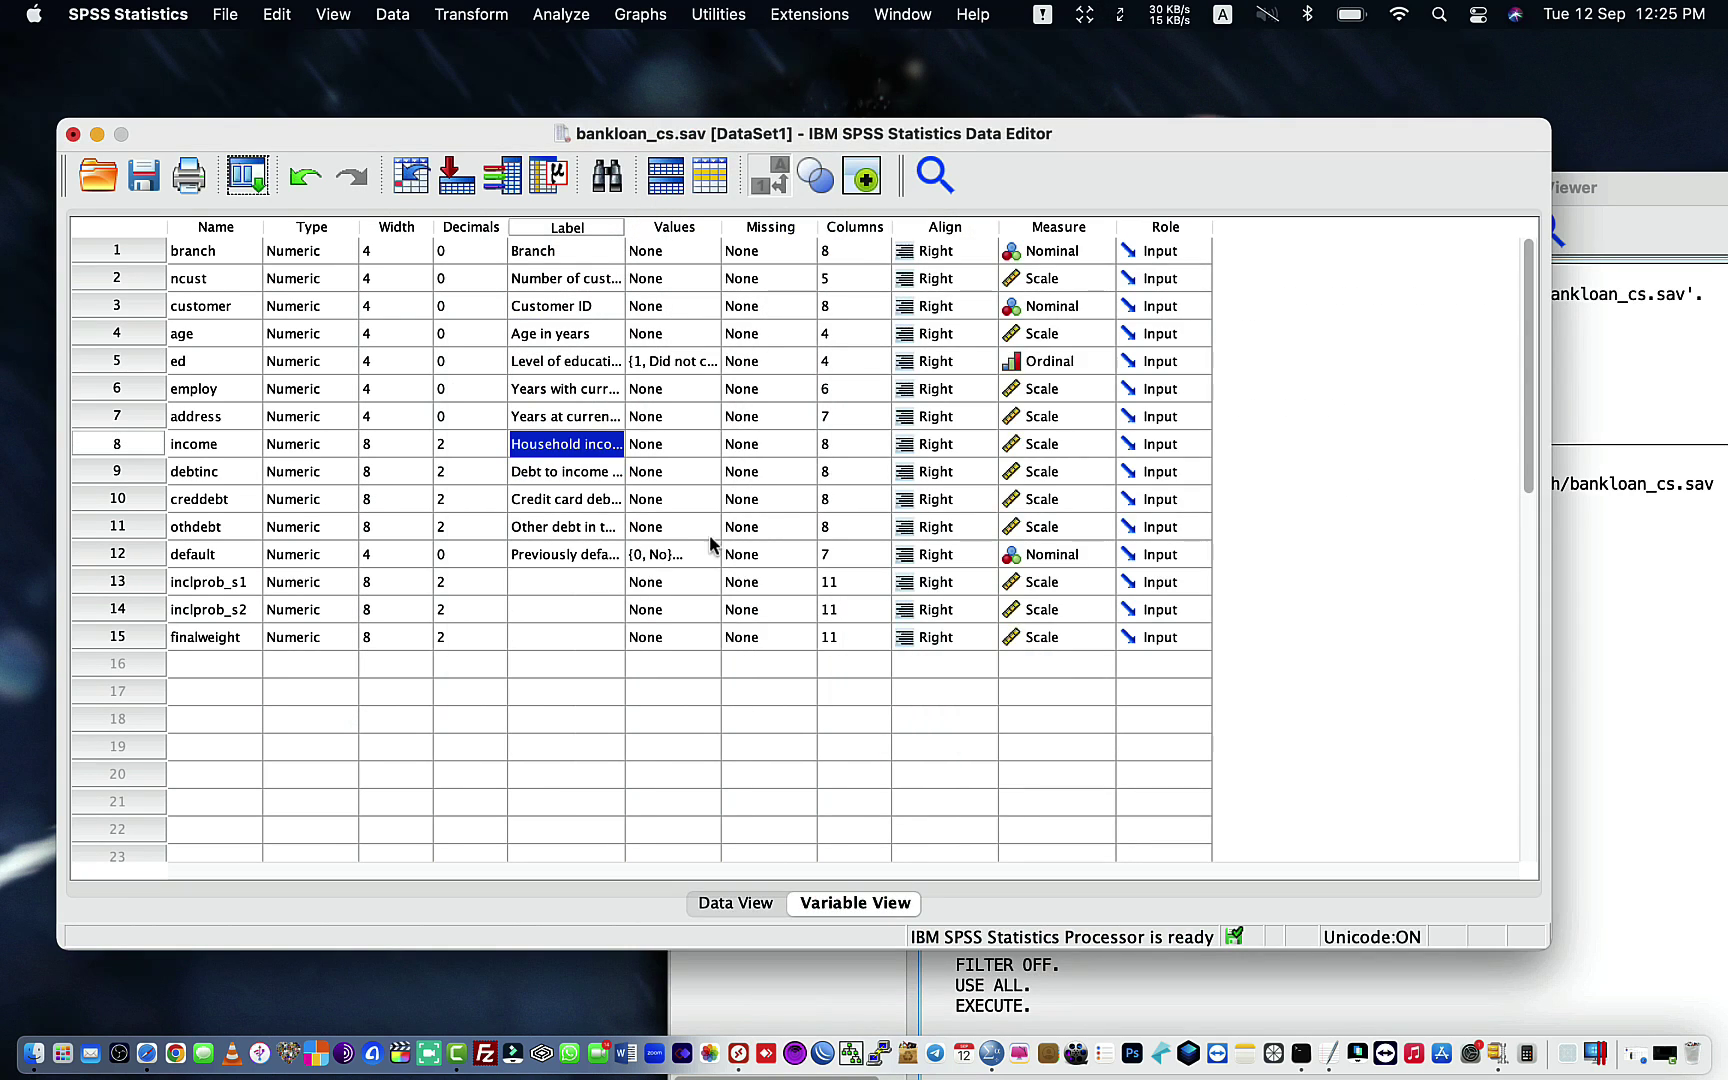
Step: Set the role of the othdebt variable to Target and the role of the age variable to Both
click(1142, 518)
click(1158, 527)
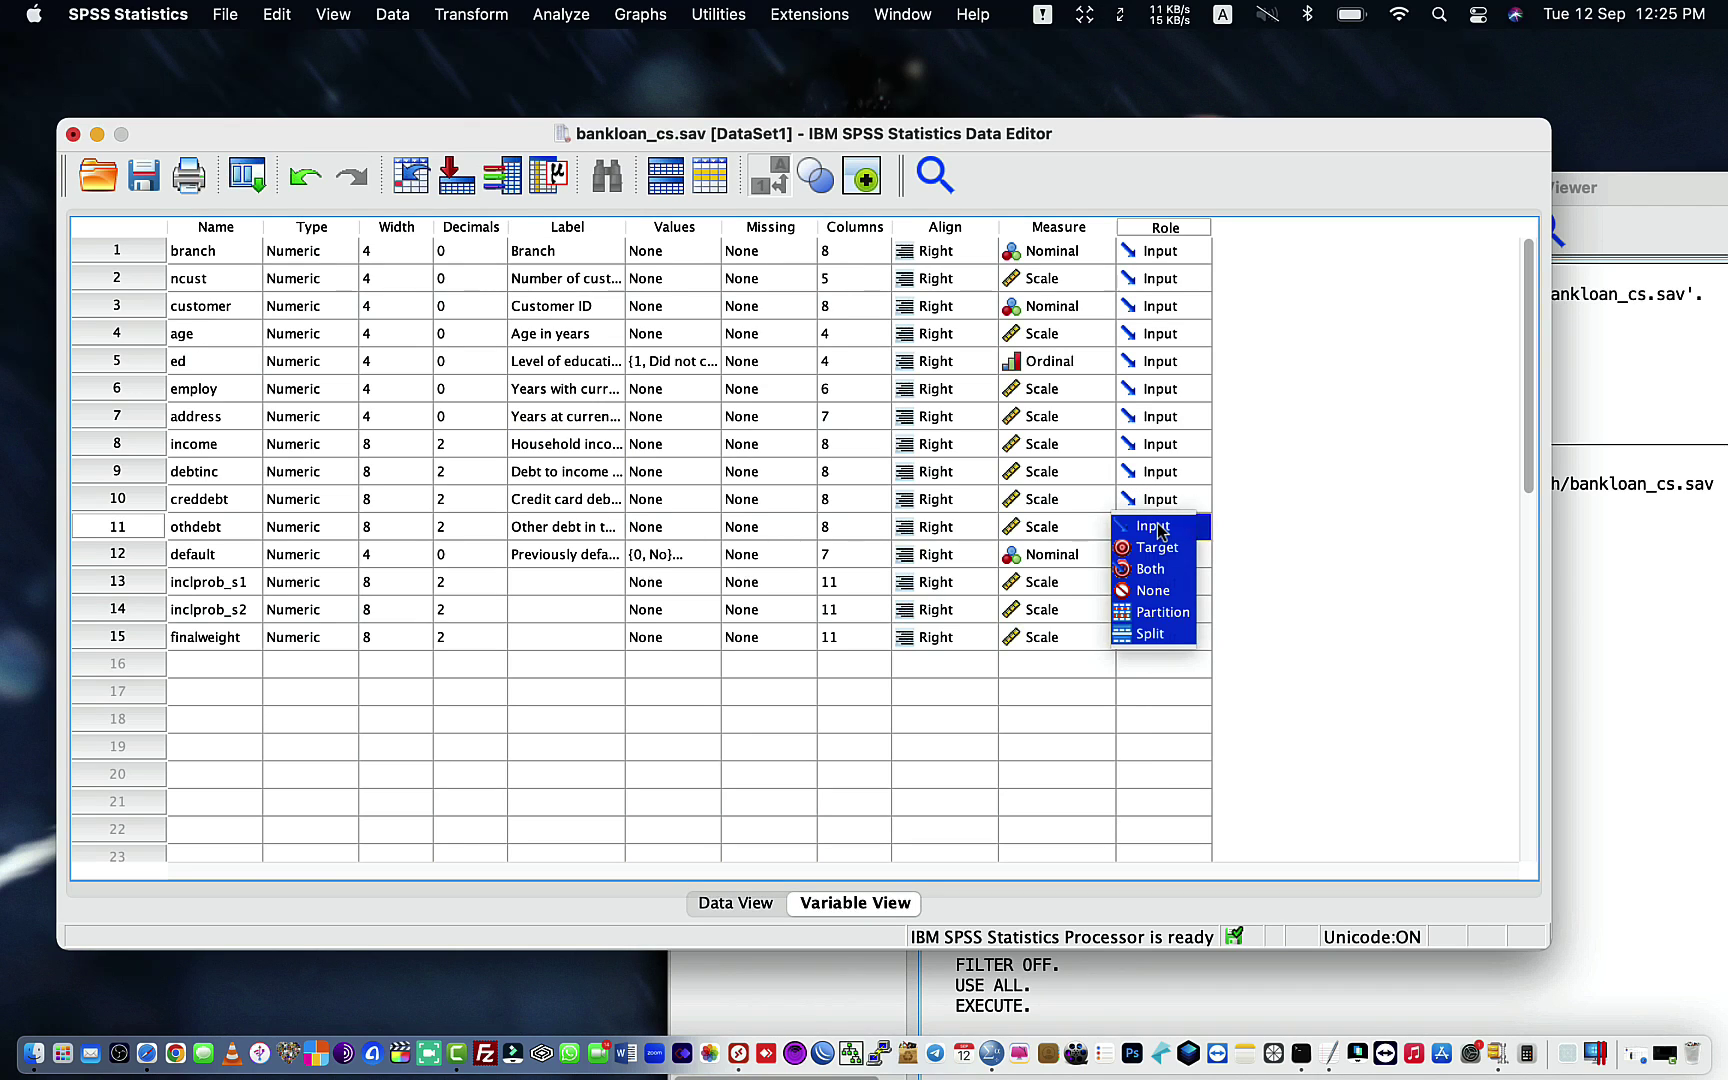
click(1158, 548)
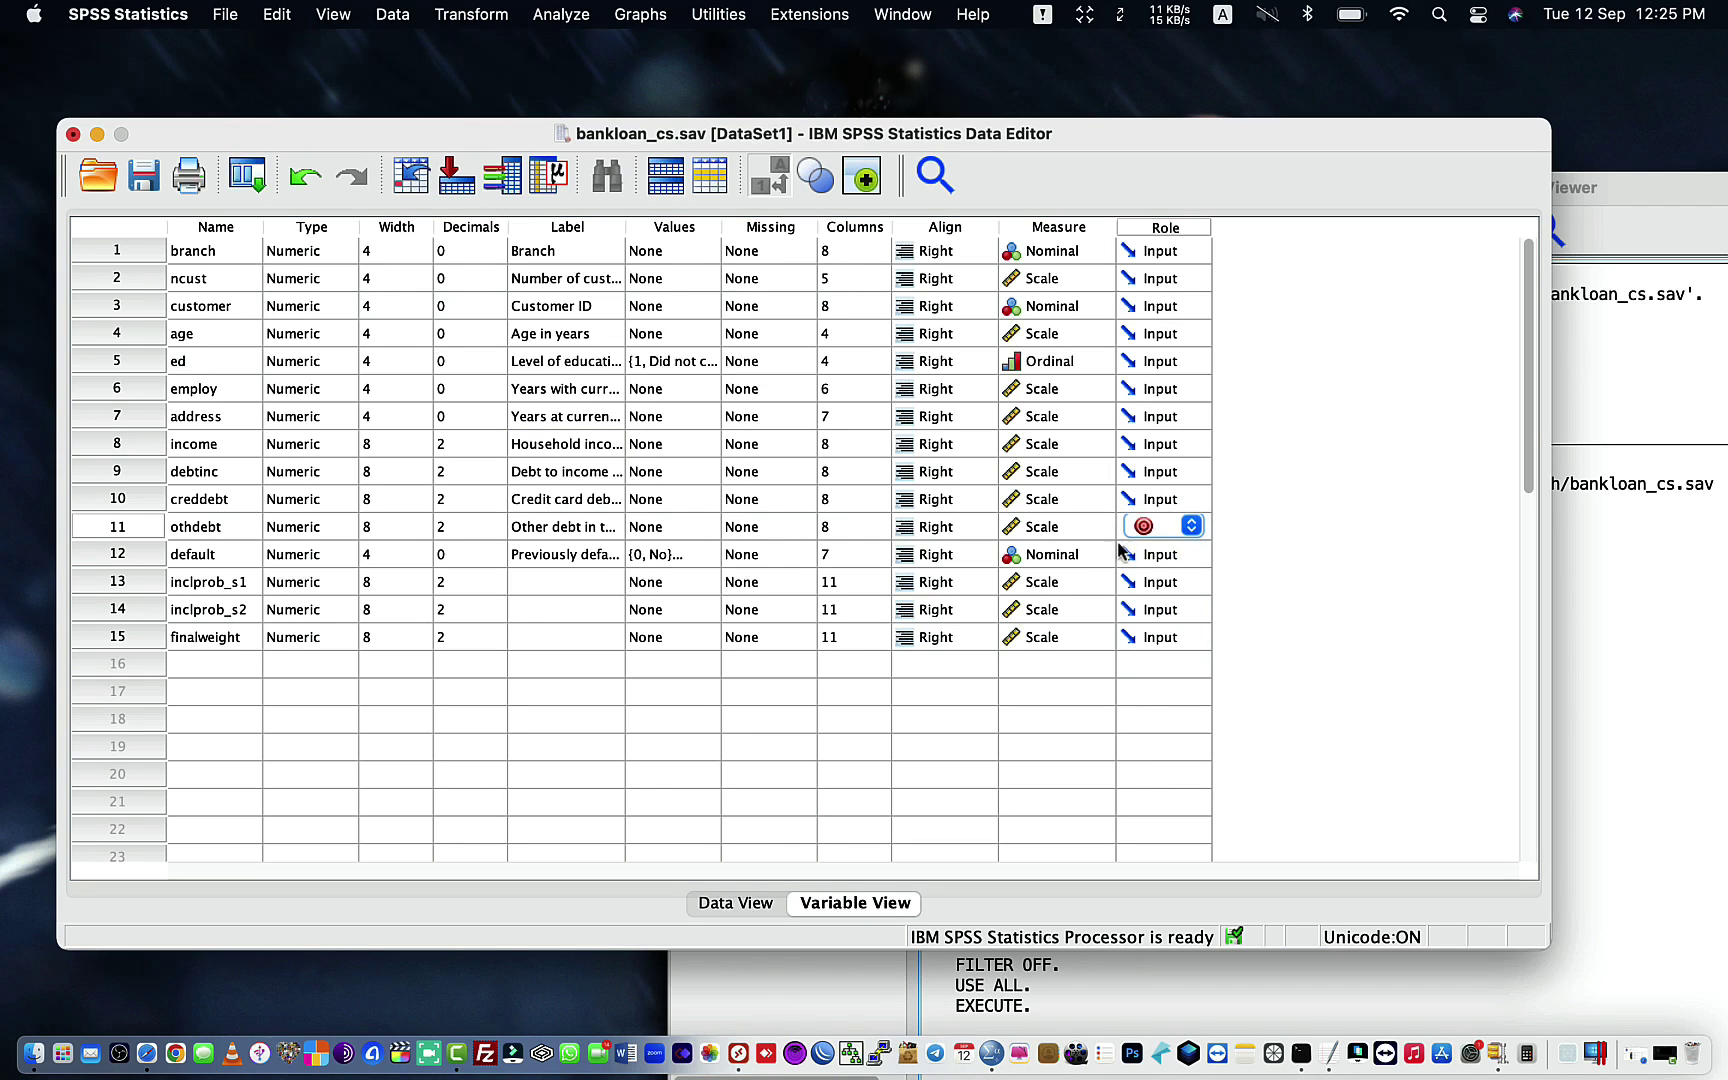
click(1176, 332)
click(1172, 331)
click(1172, 332)
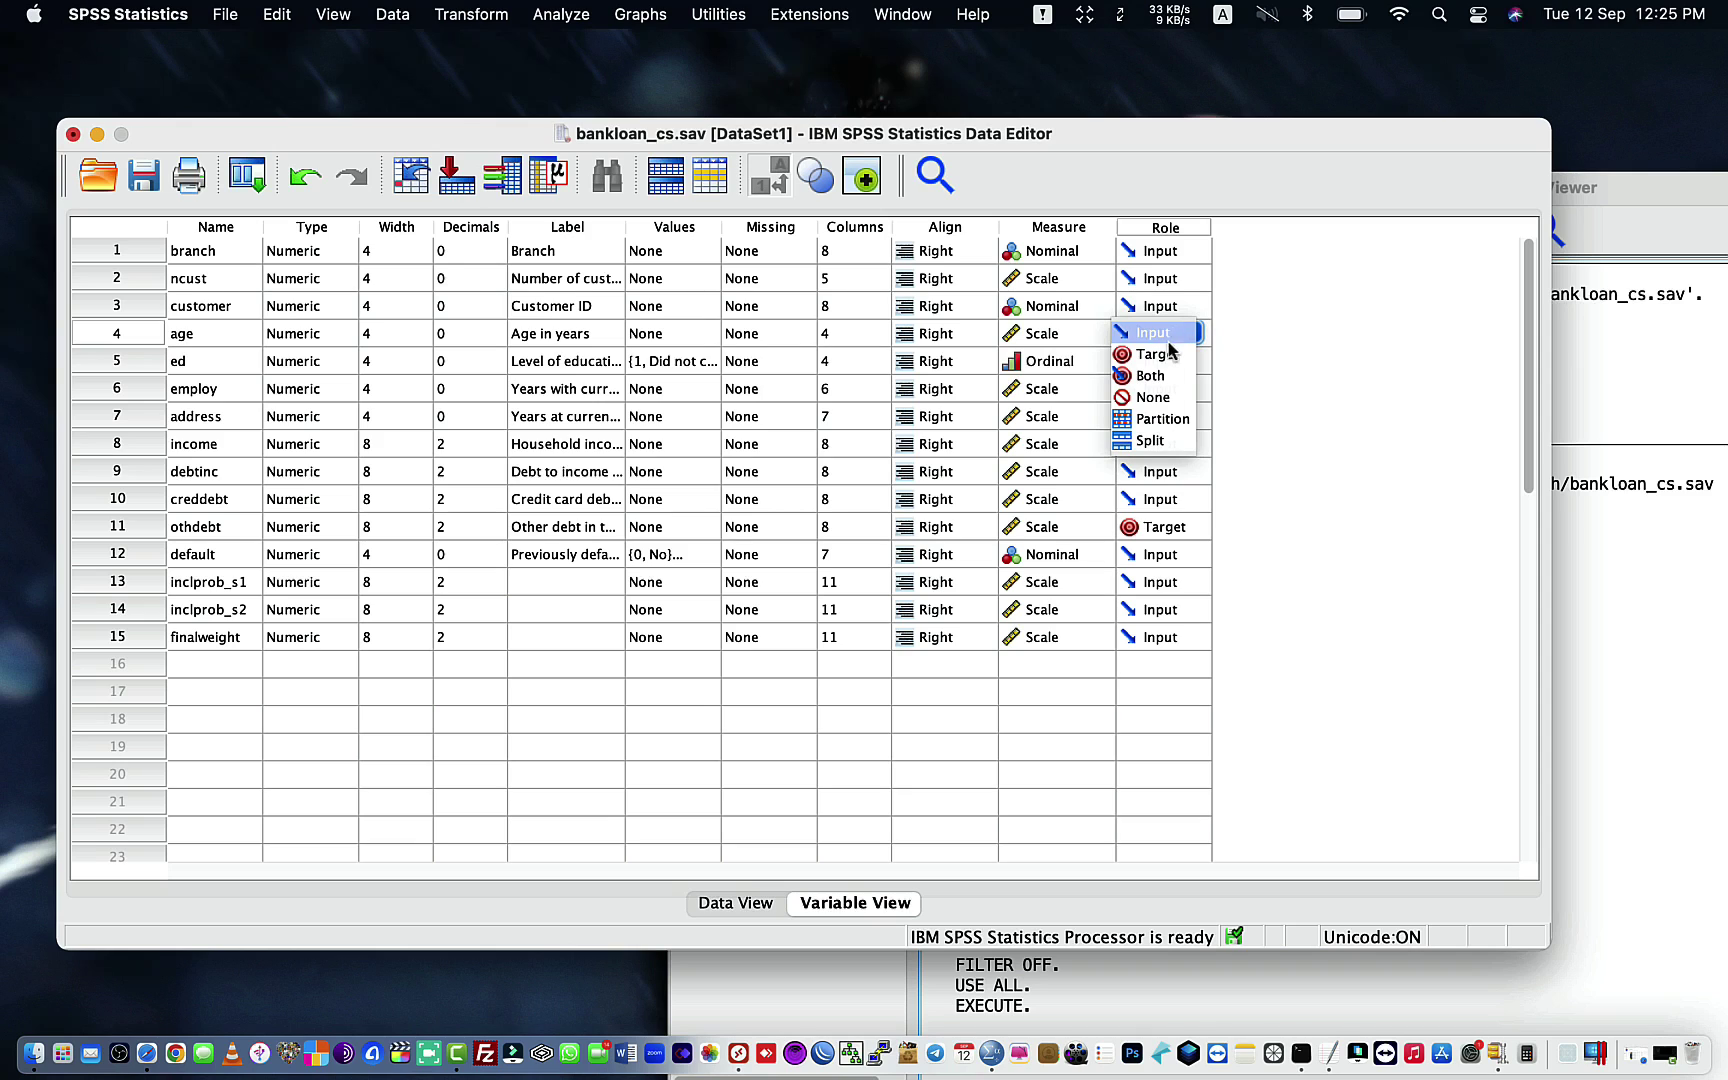
click(1150, 376)
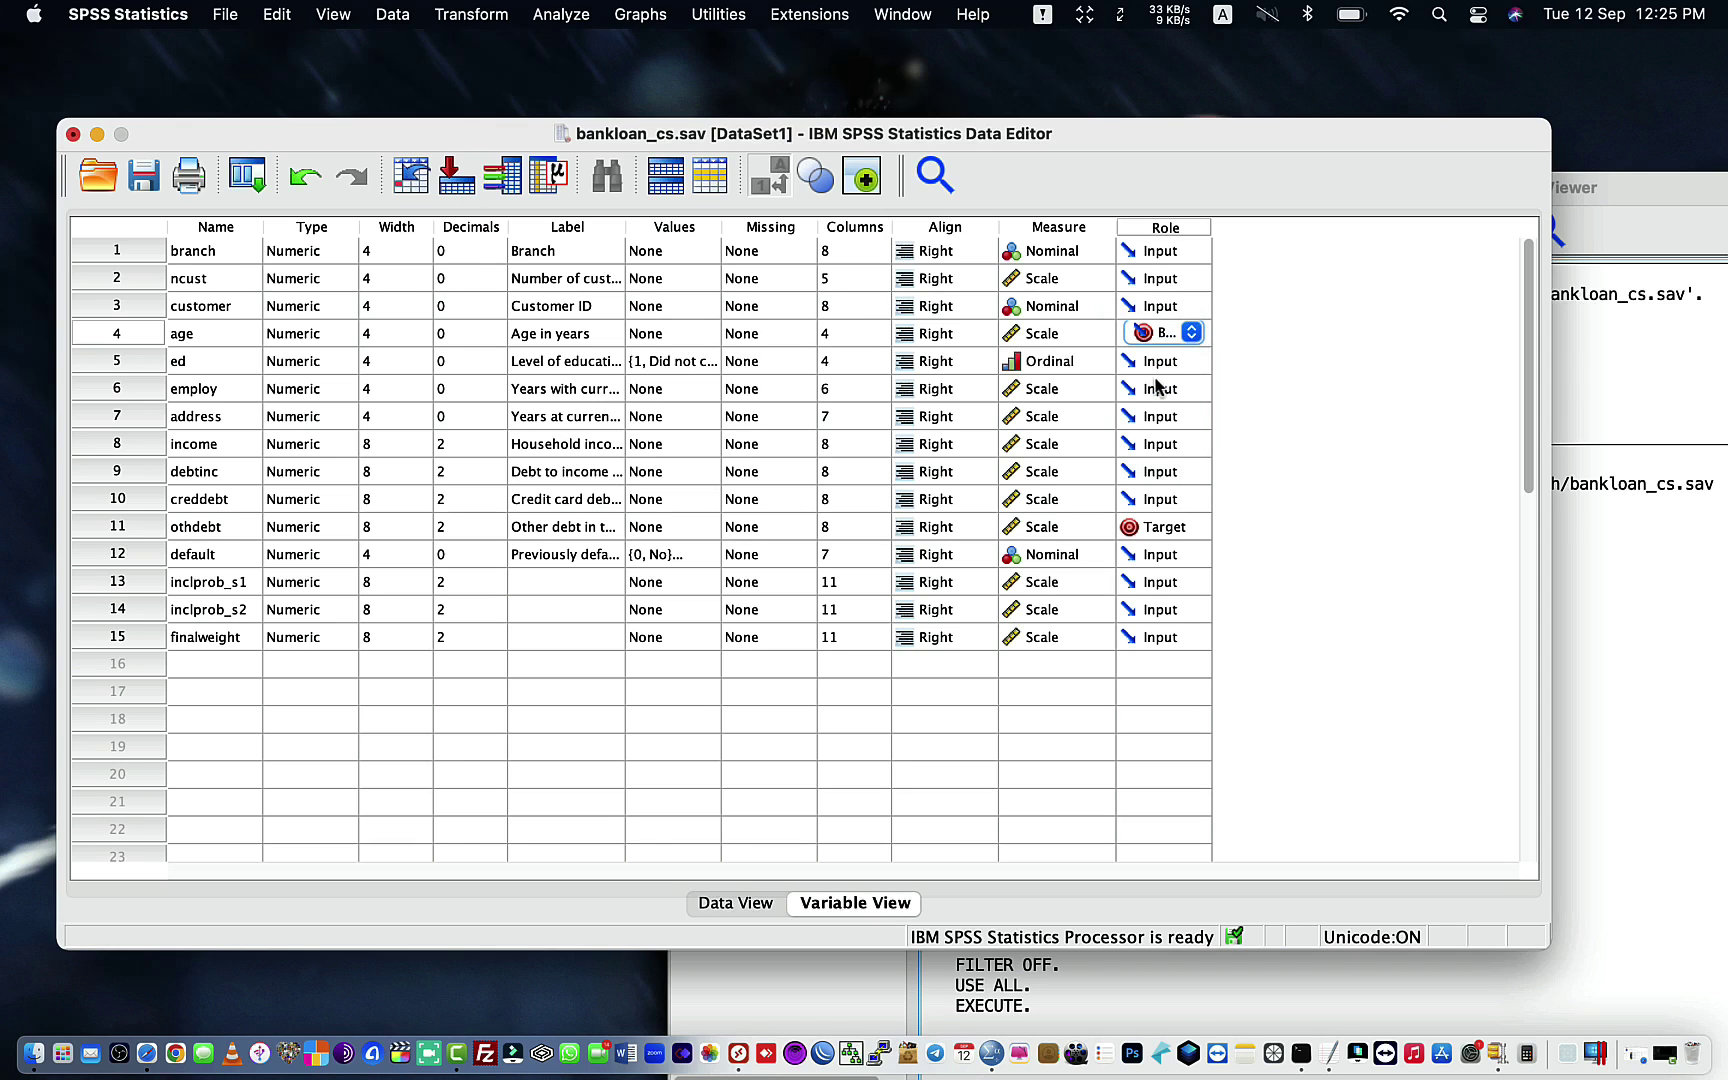
Step: Set the role of the ncust variable to Split
click(1172, 285)
click(1172, 285)
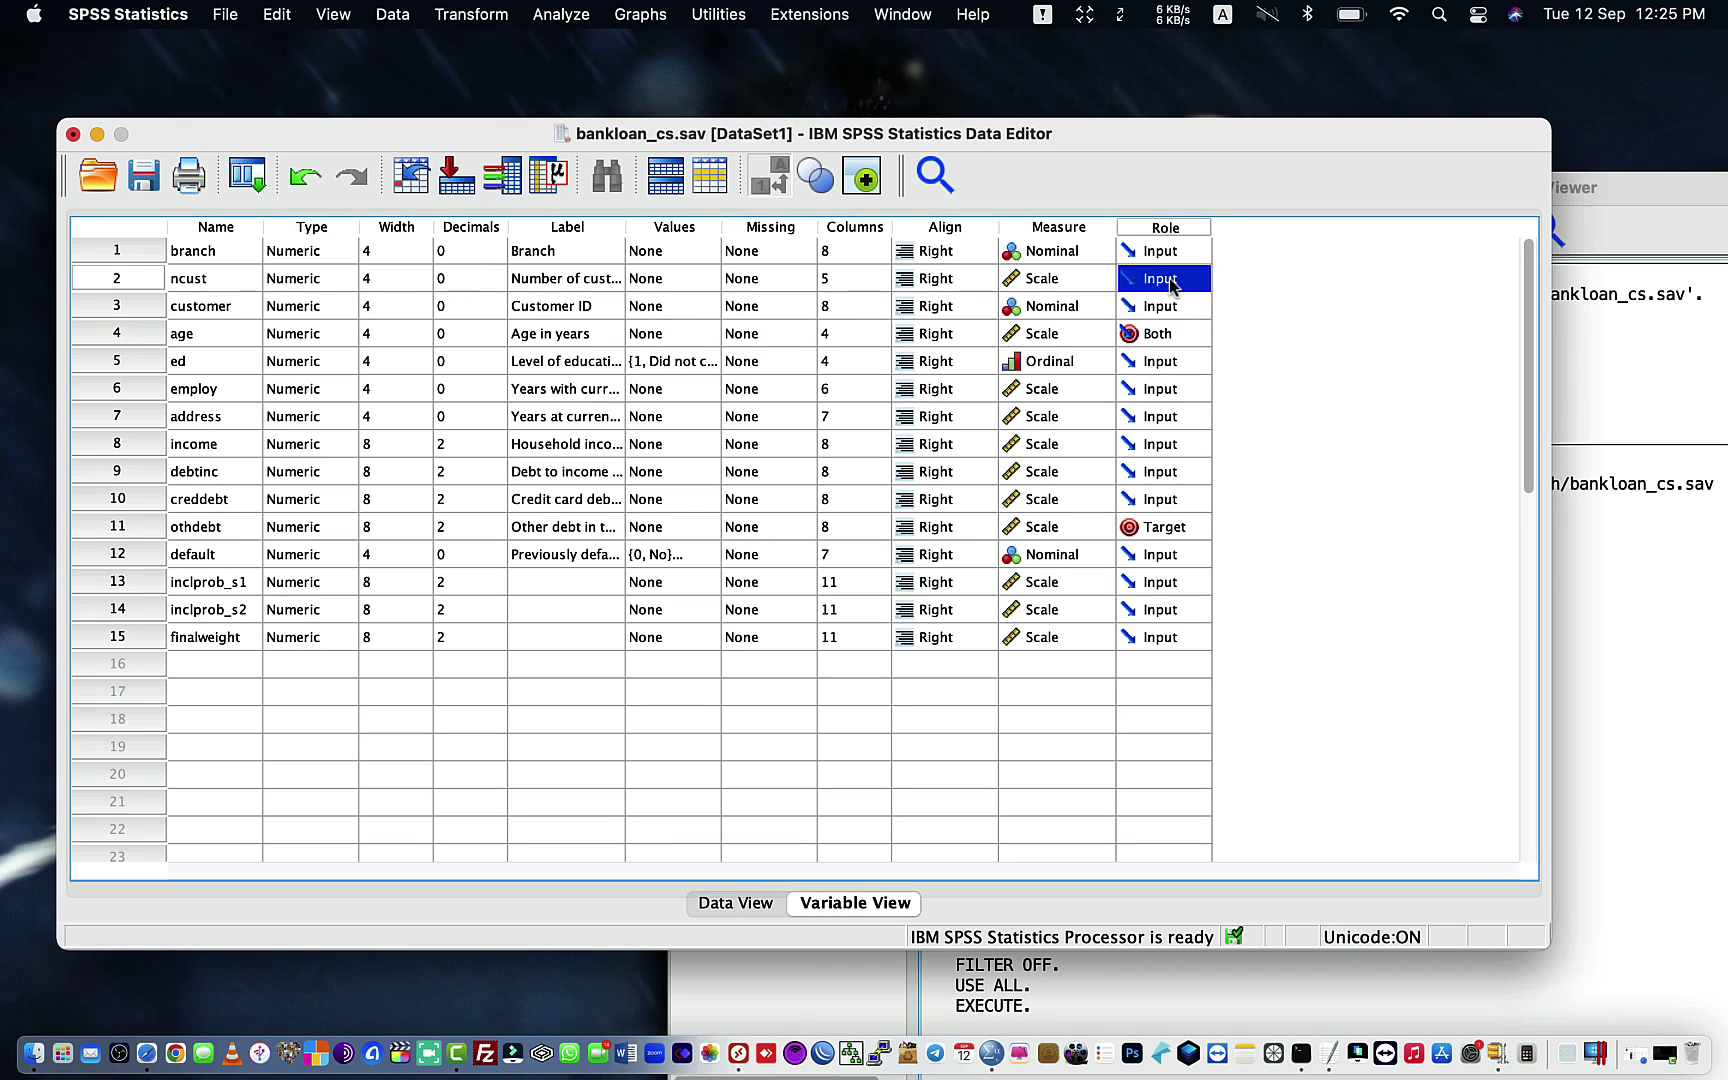
click(1172, 285)
click(1172, 285)
click(1172, 290)
click(1172, 293)
click(1153, 387)
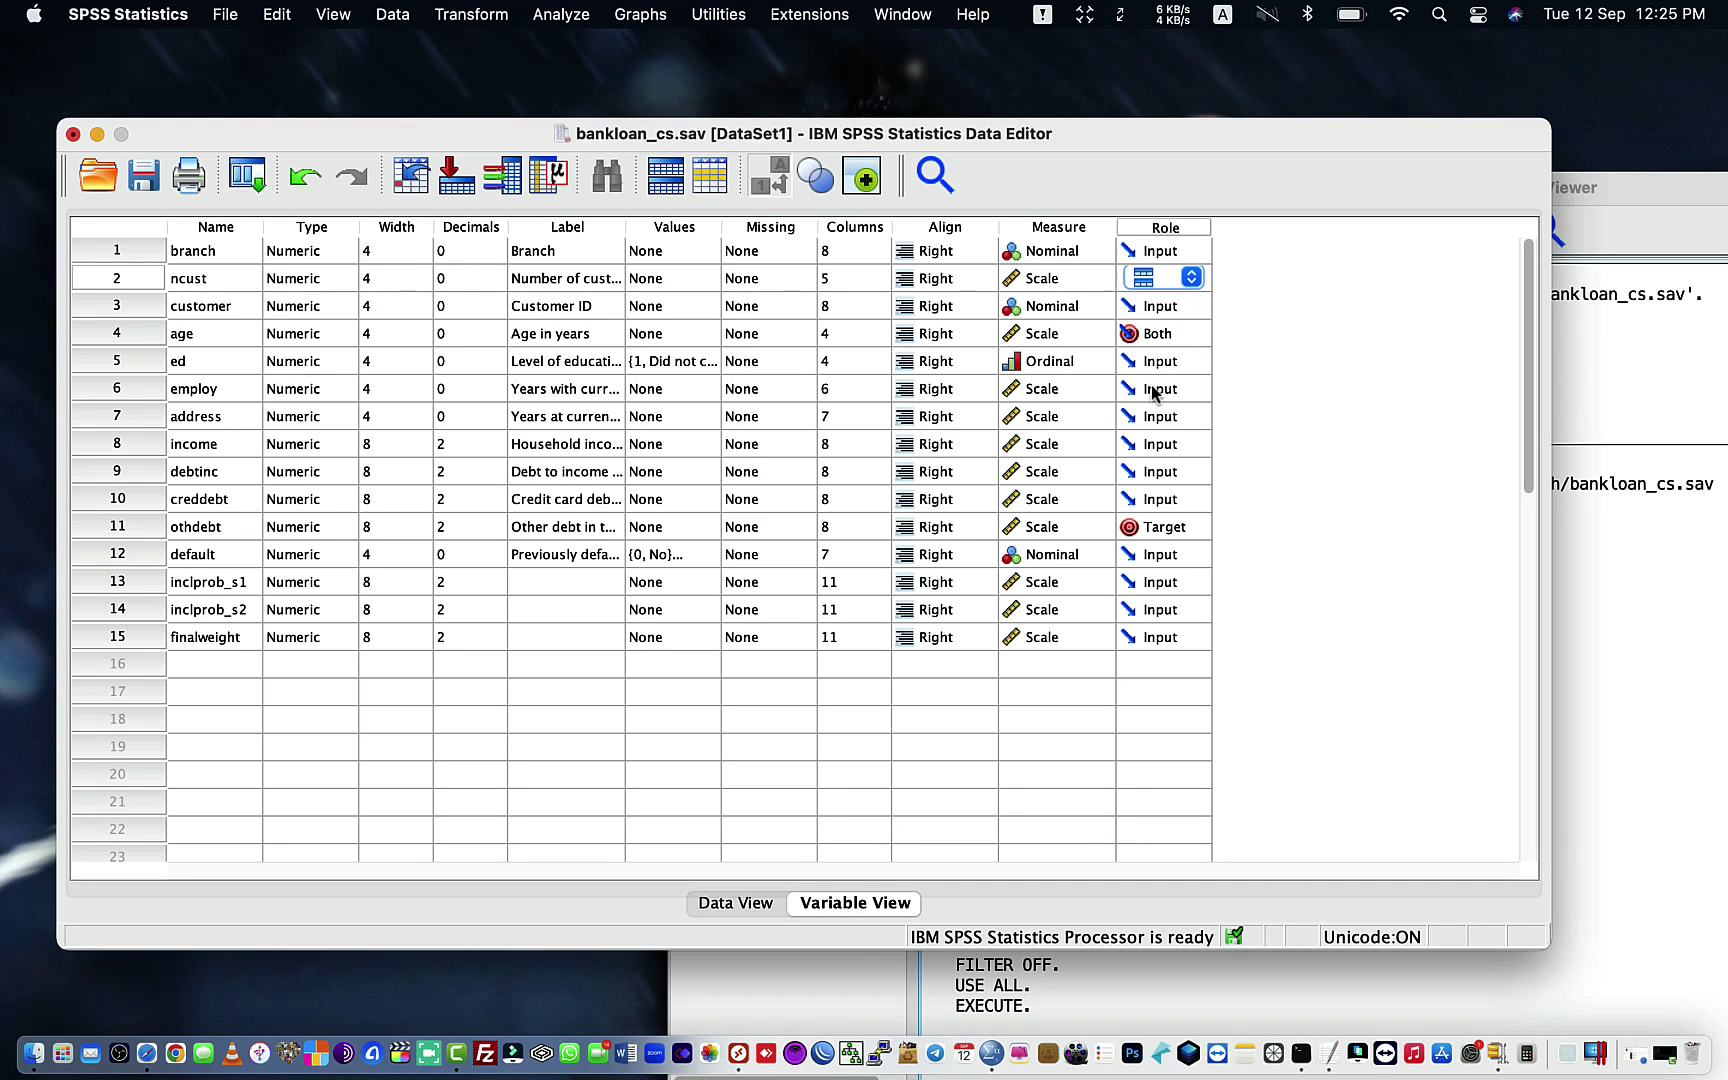
Step: Change the label of the ed variable to "Level of session"
click(567, 446)
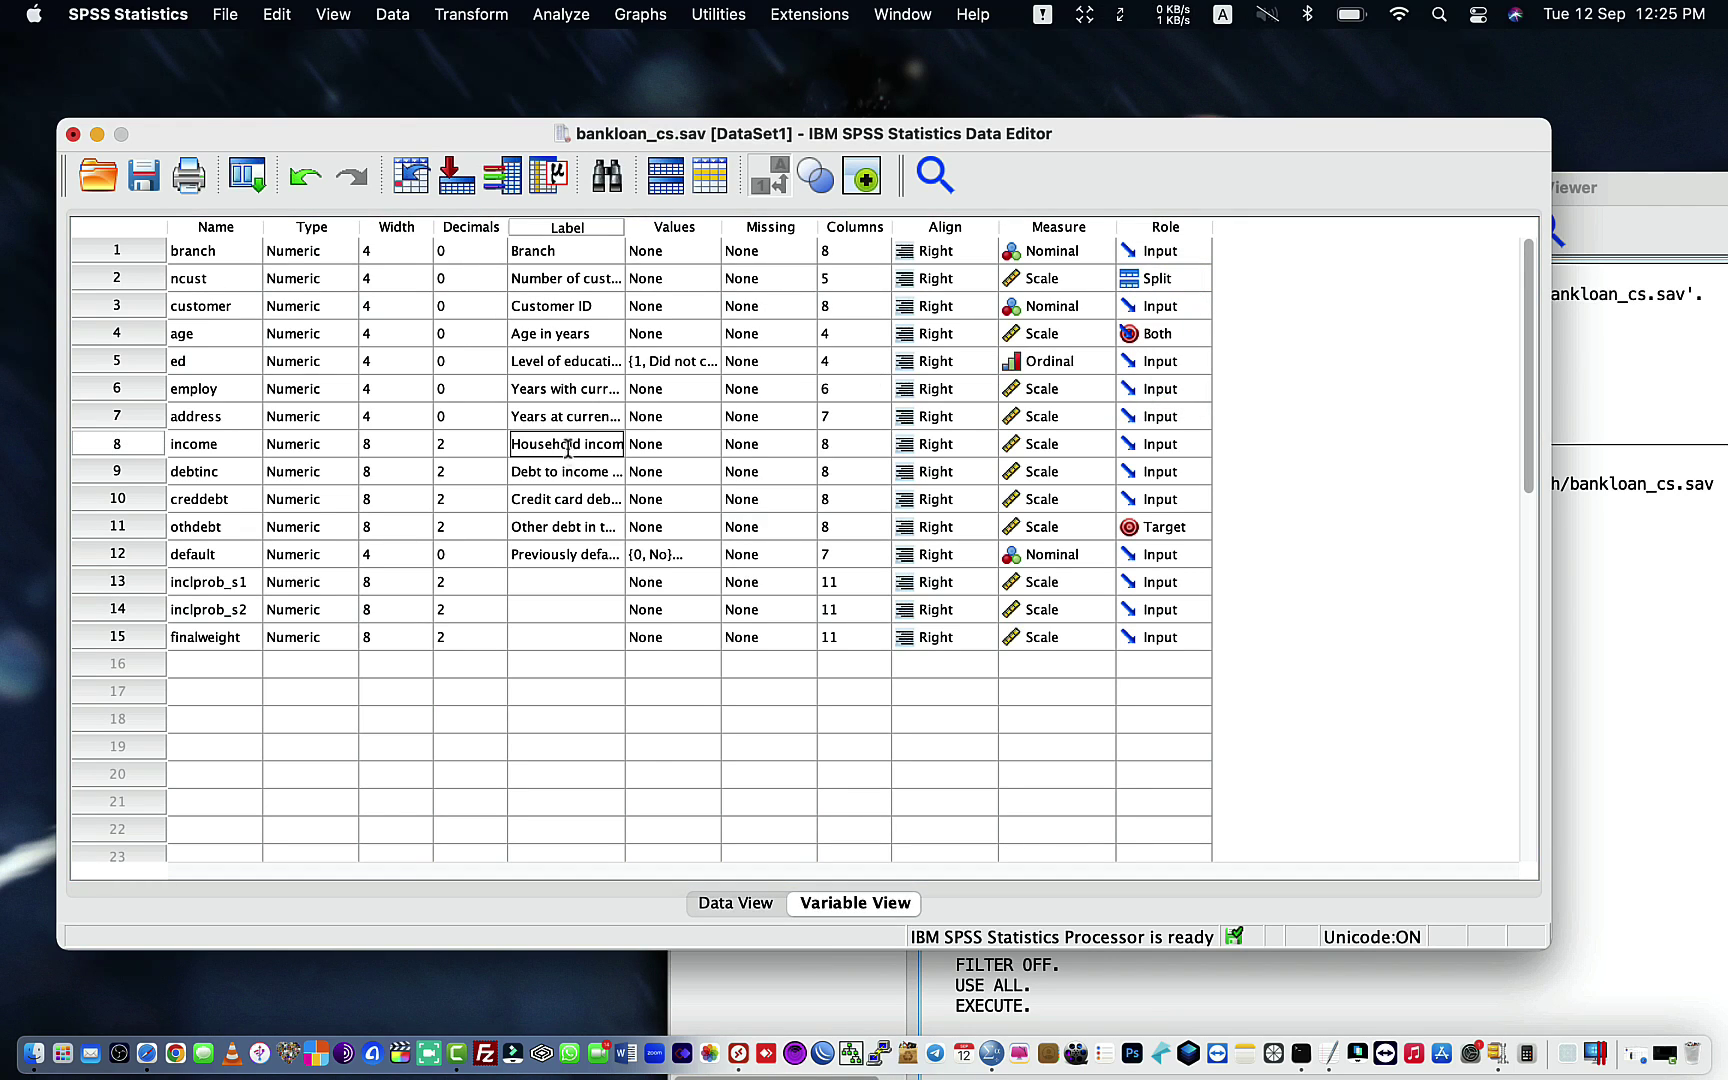
click(546, 357)
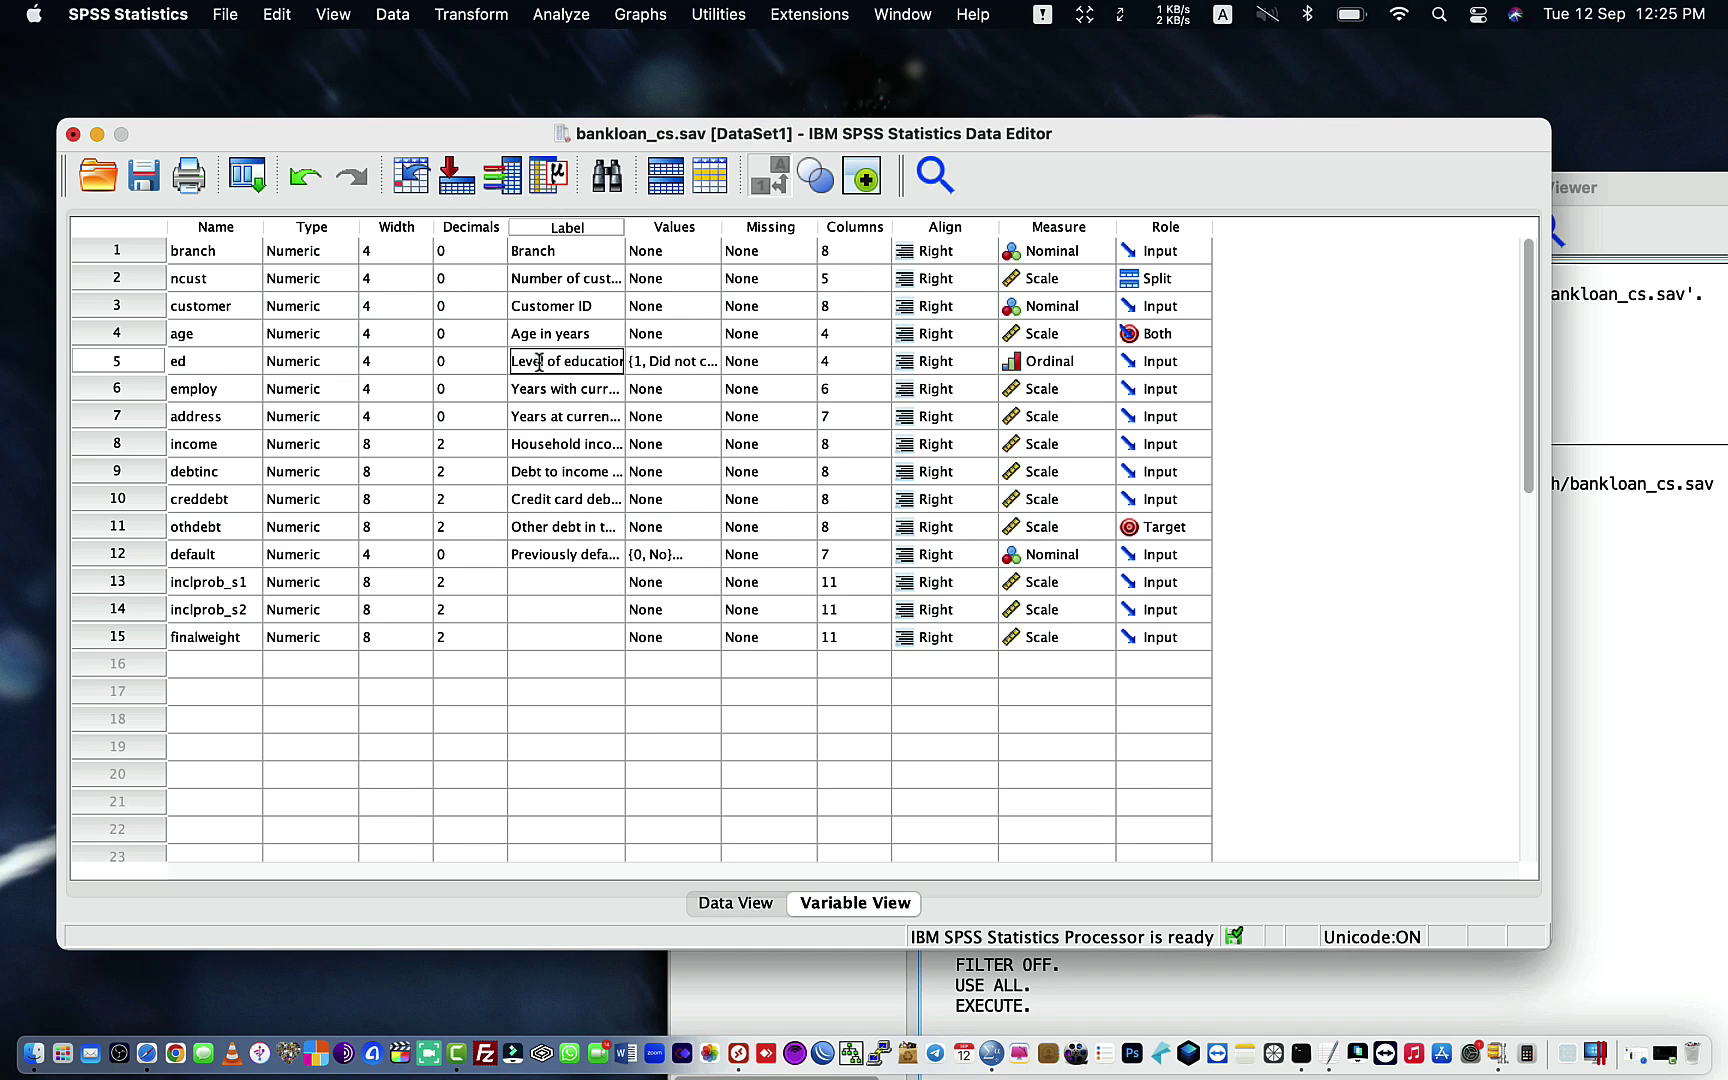
drag(566, 361, 638, 368)
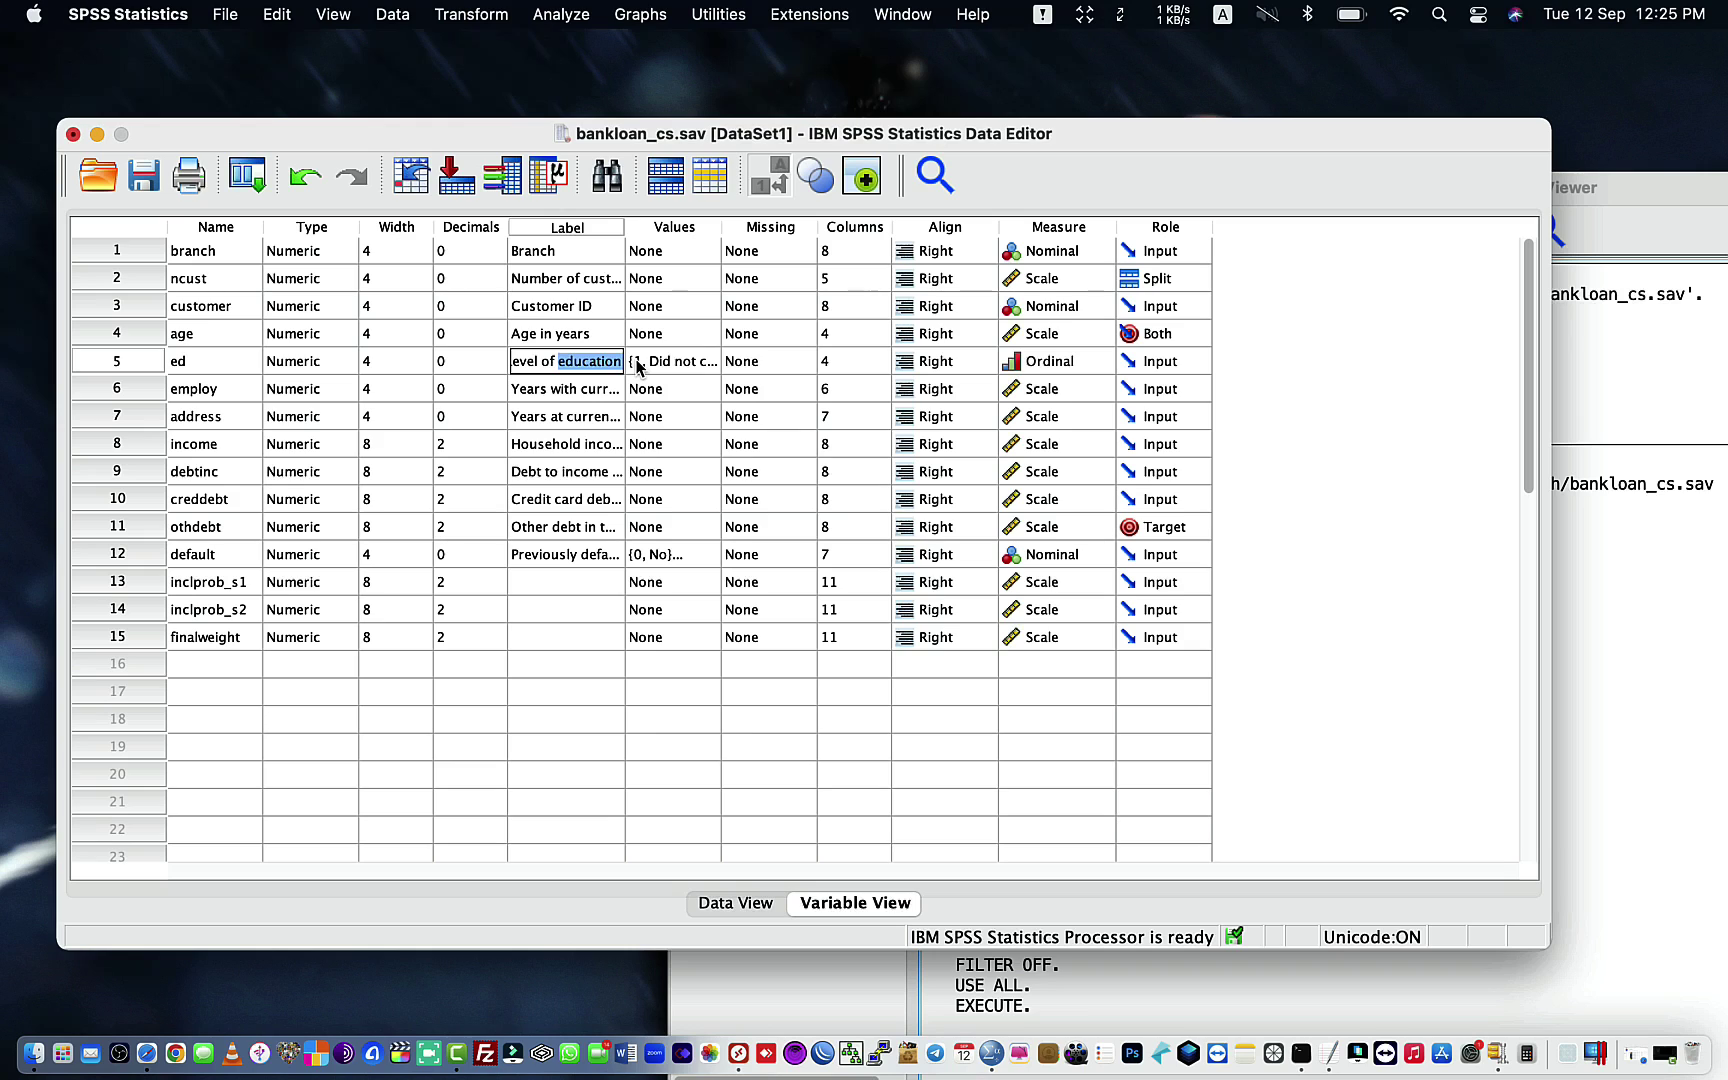
text(sess)
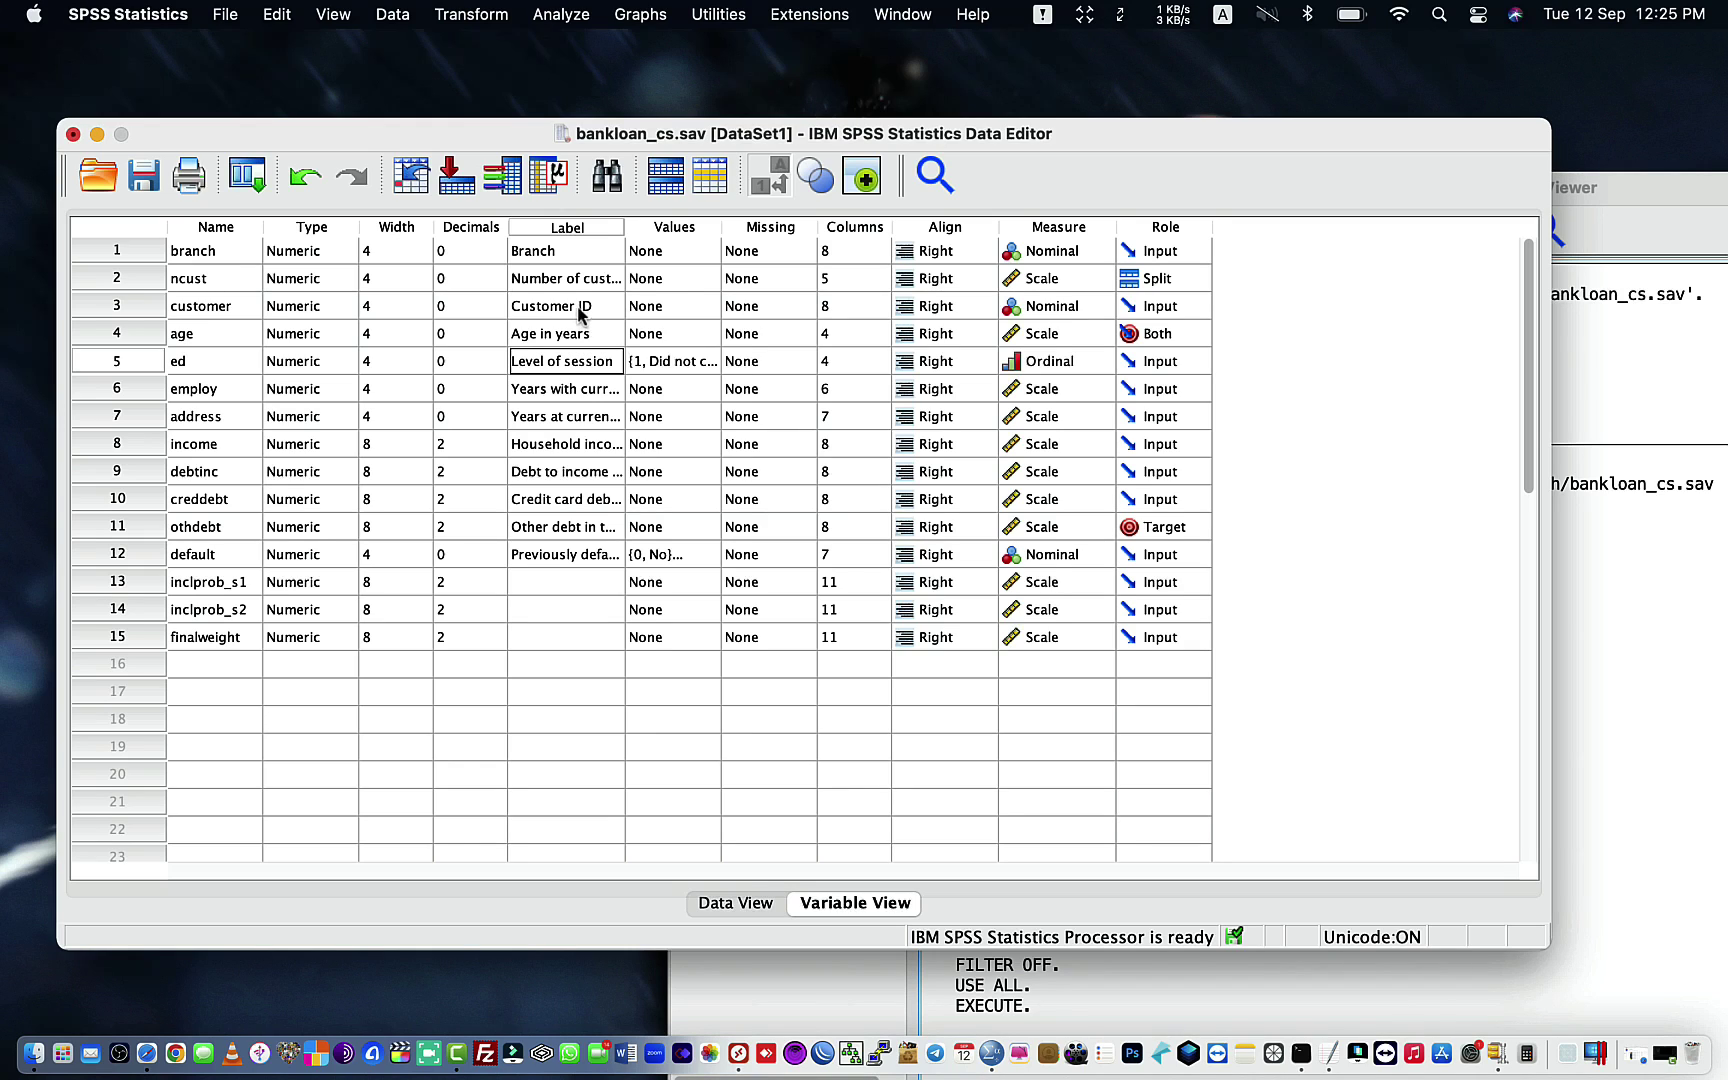
Step: Change the label of the customer variable to "Customer ID Updated"
click(566, 306)
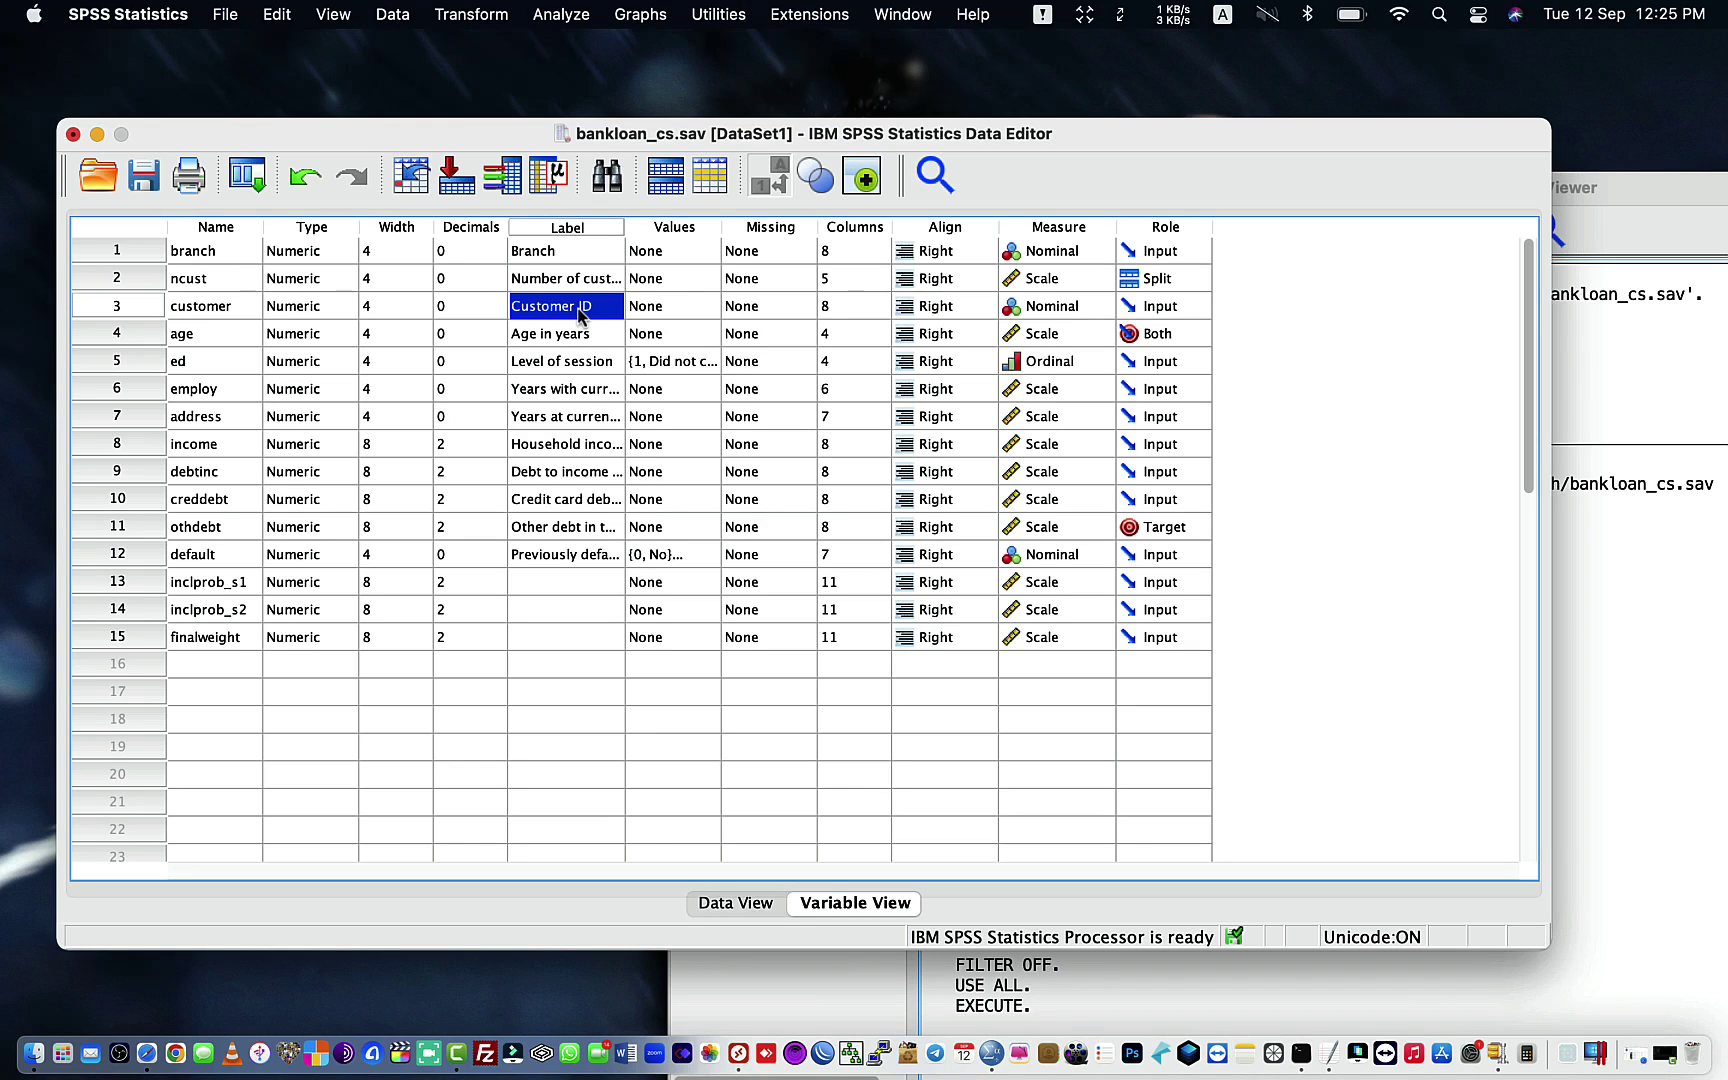
drag(578, 306, 600, 308)
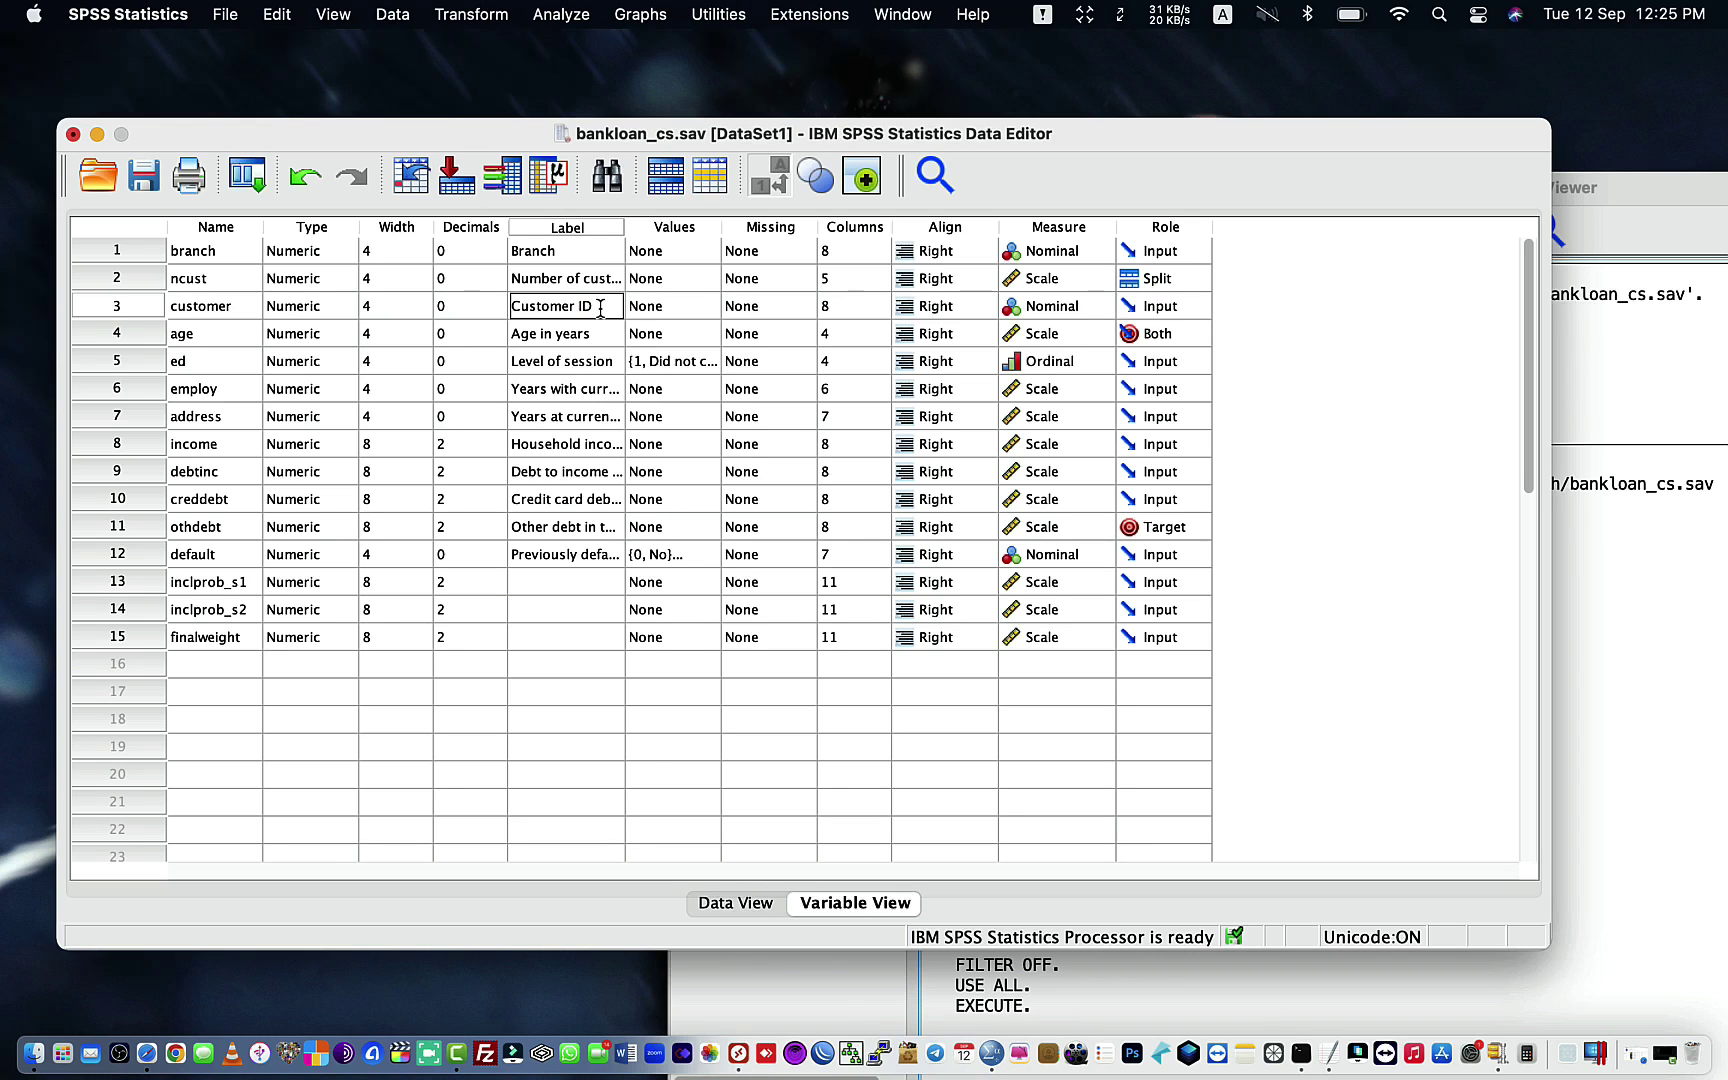
text(Updated)
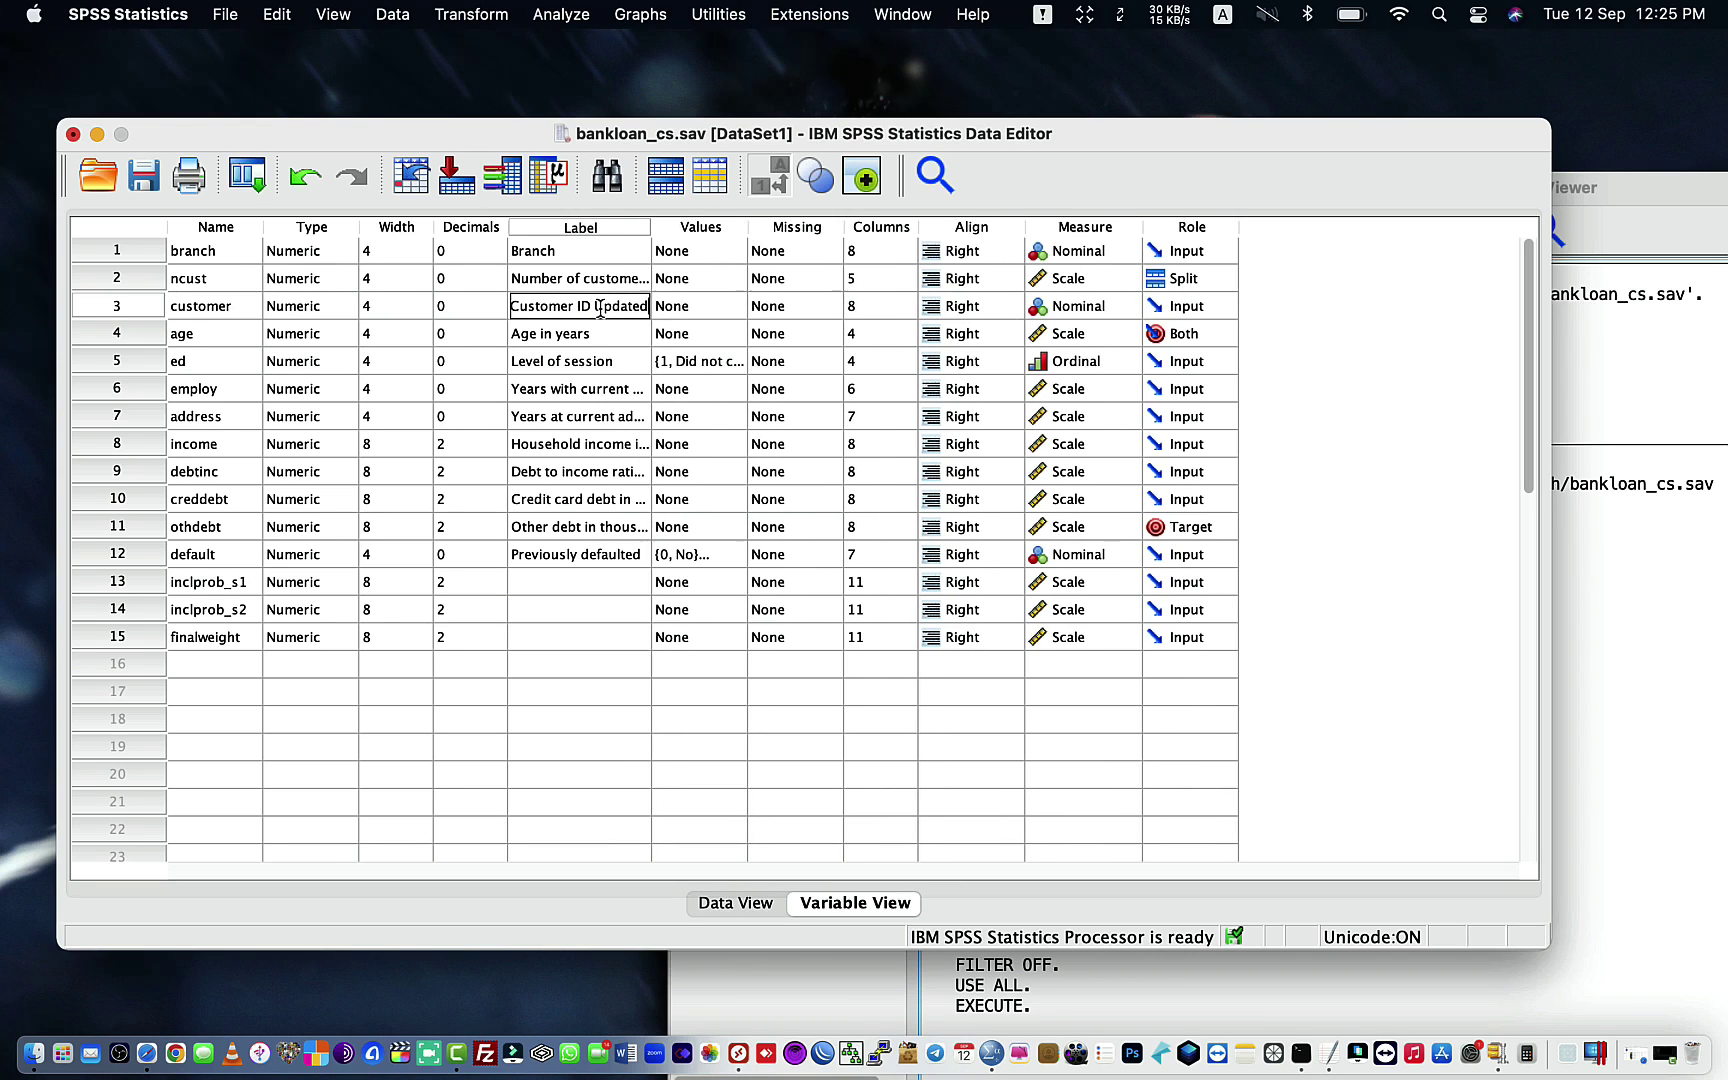
Step: Try to define a value label for the customer variable using "date" as the value
click(706, 302)
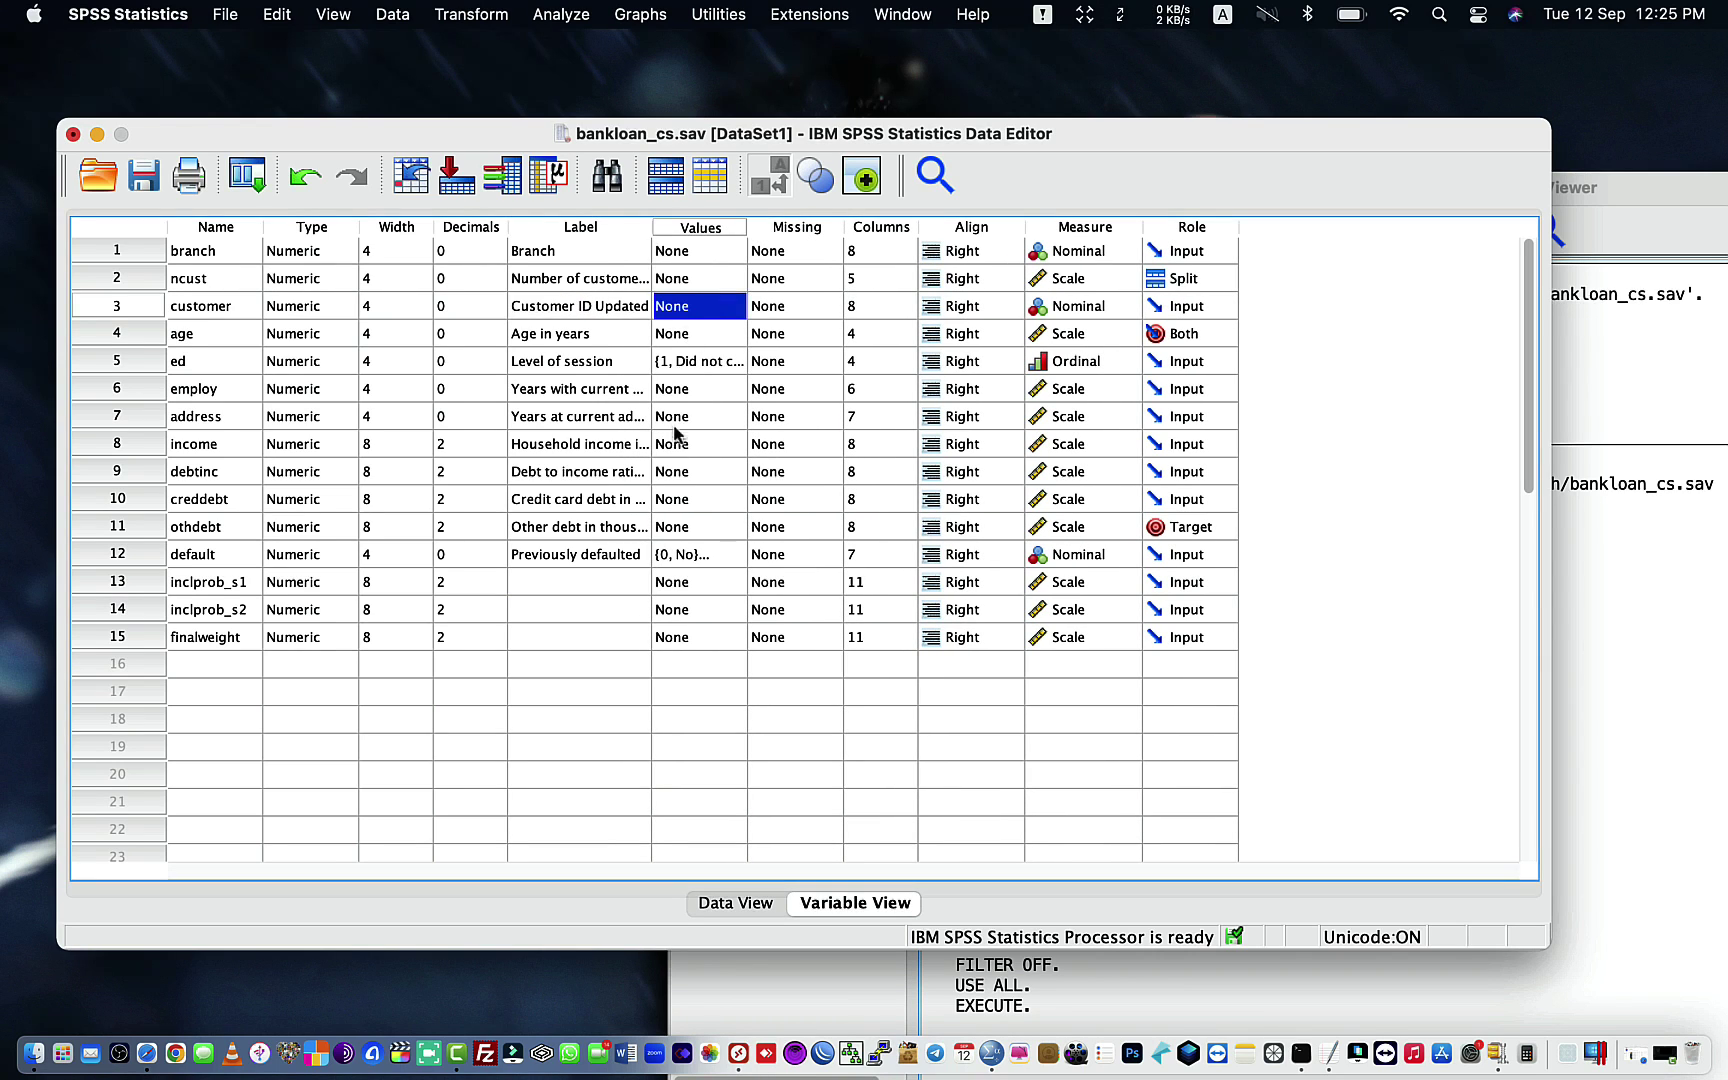
click(734, 310)
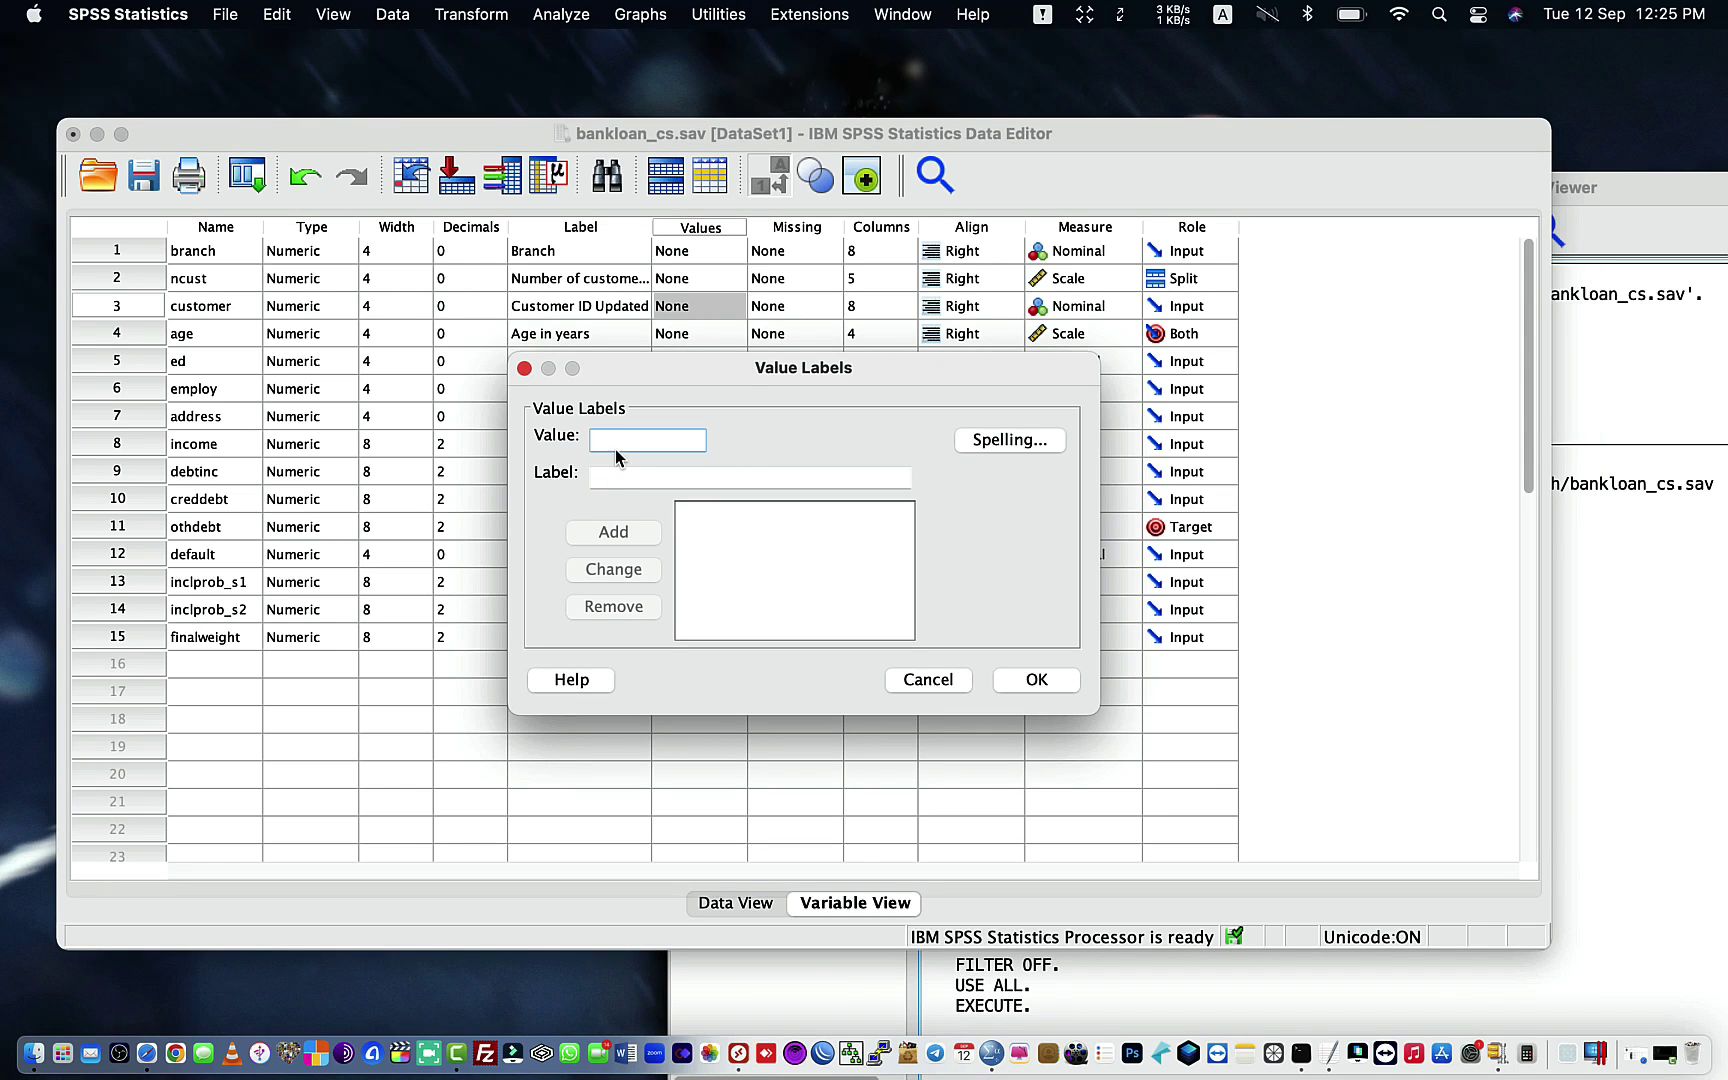
click(1030, 446)
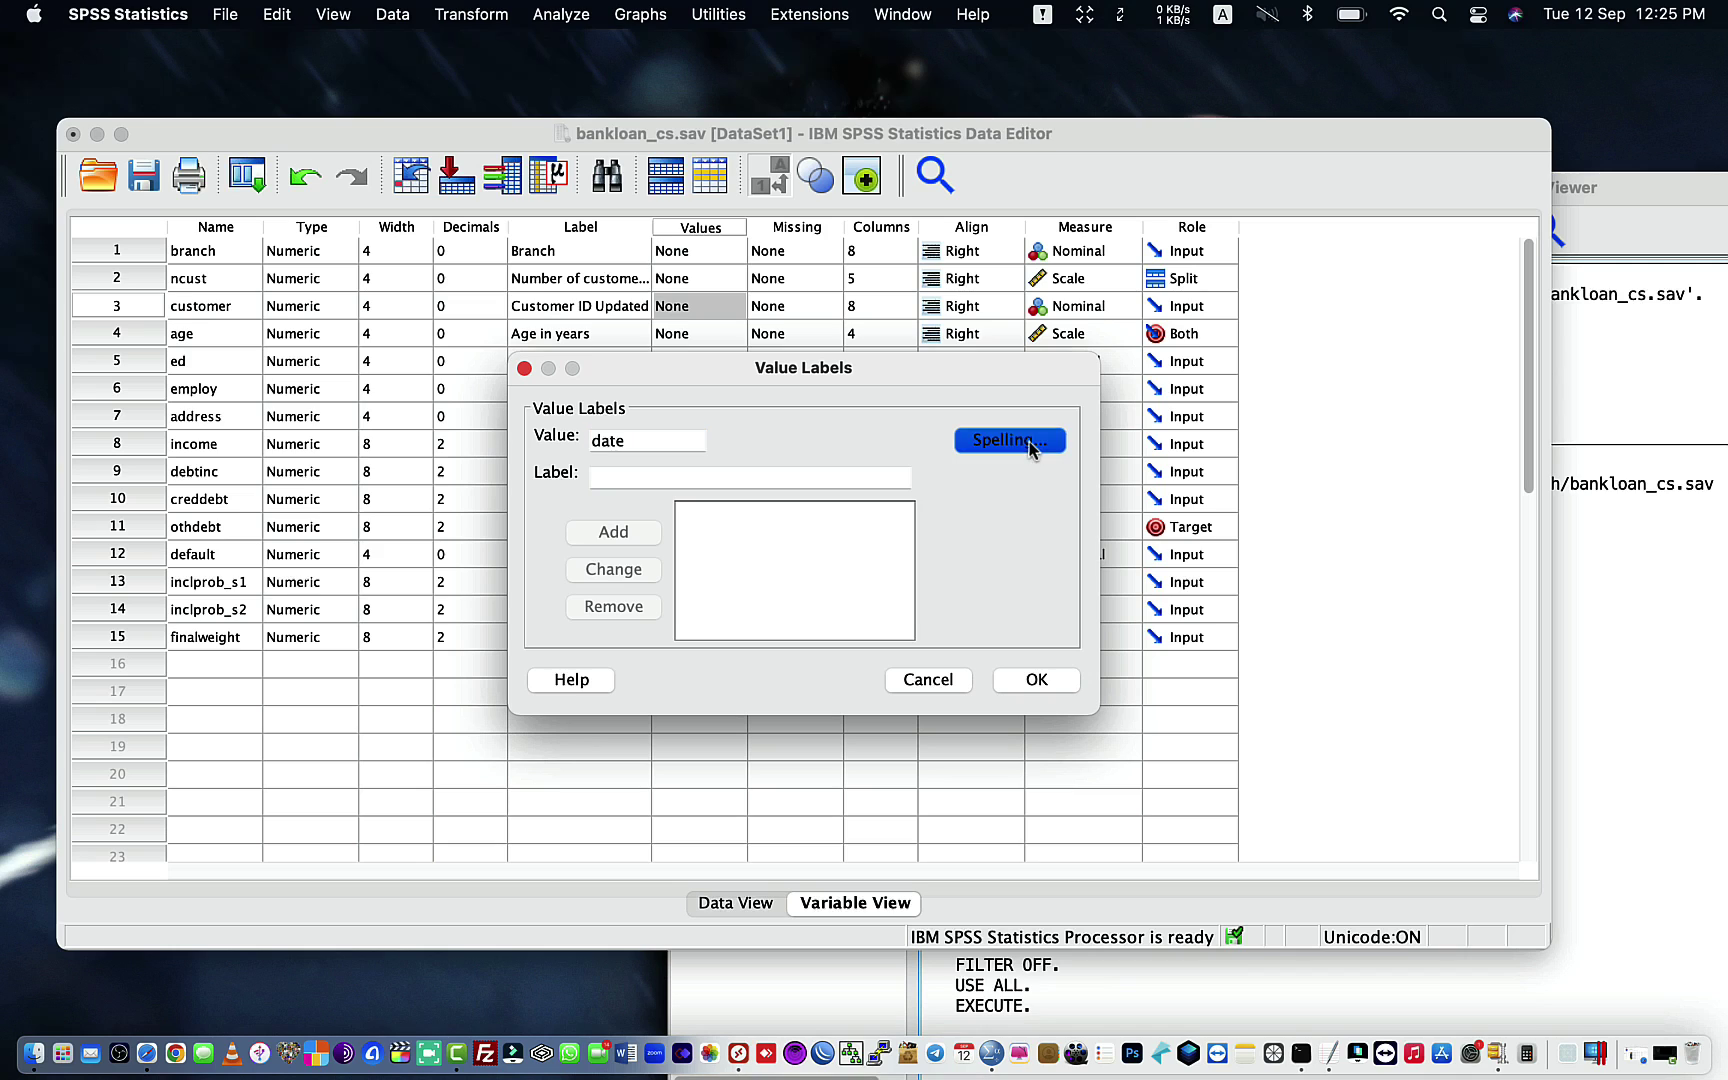
click(657, 479)
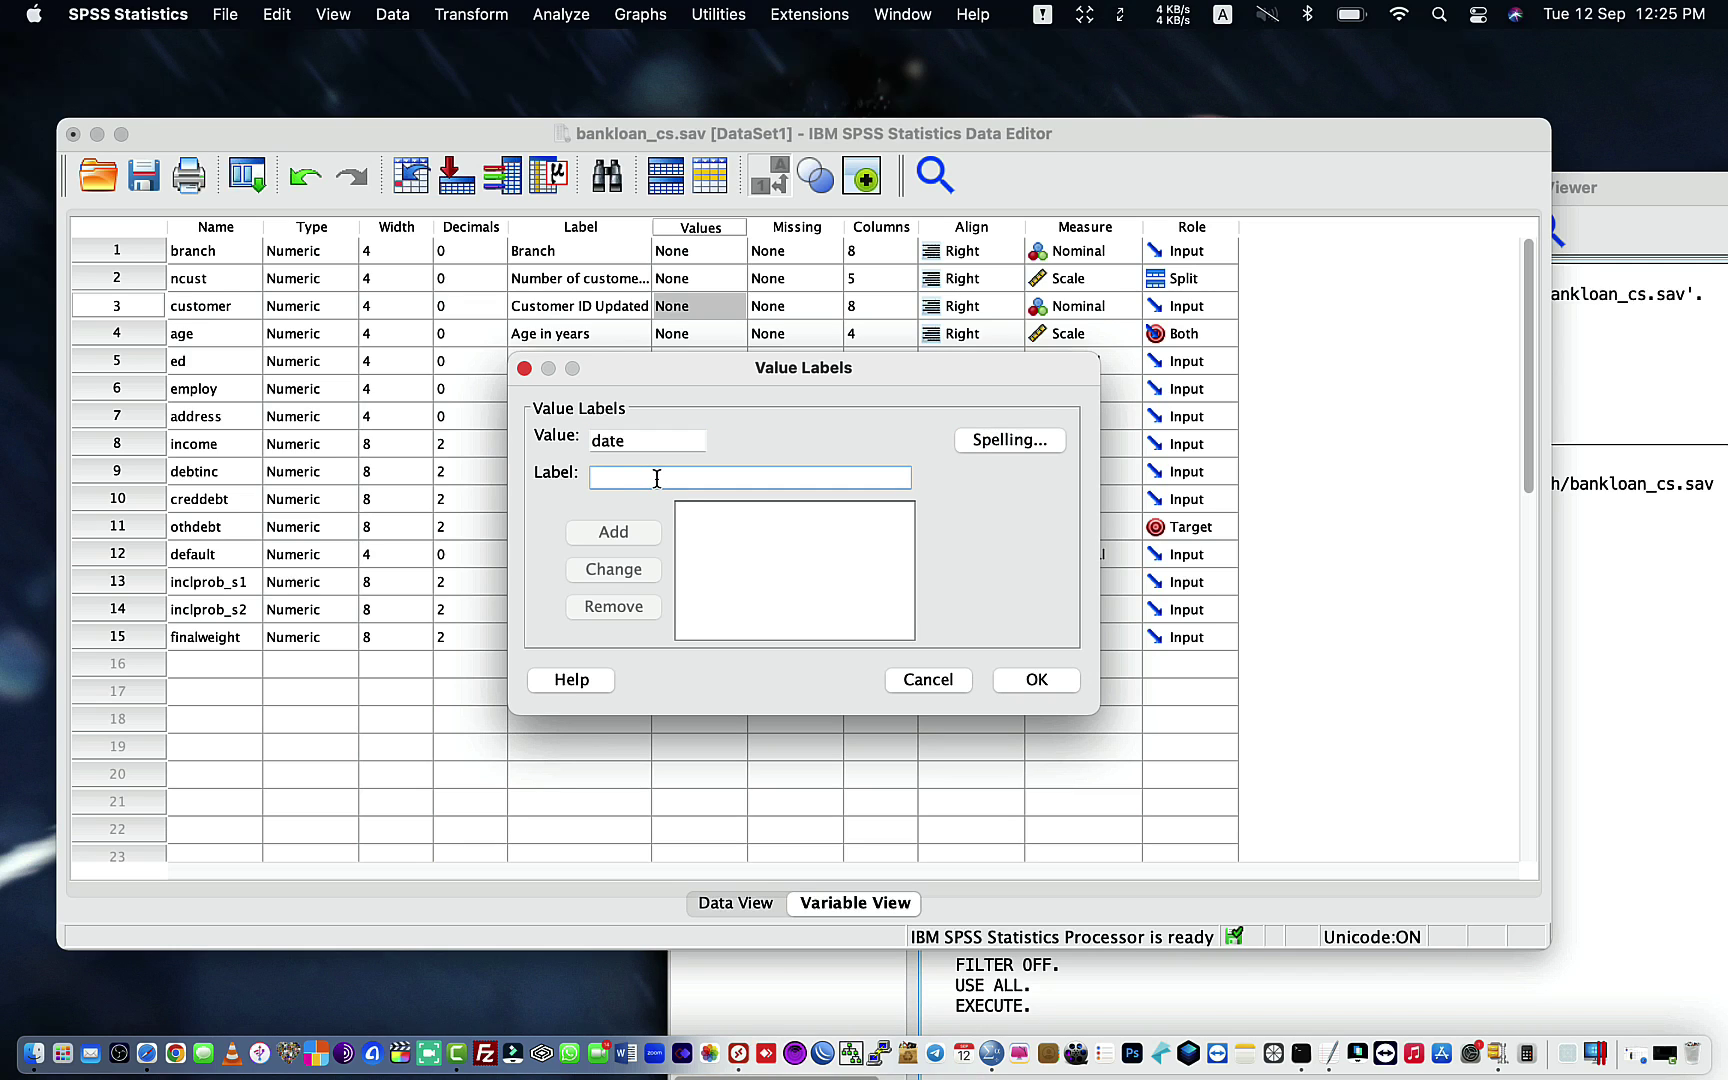
click(1038, 682)
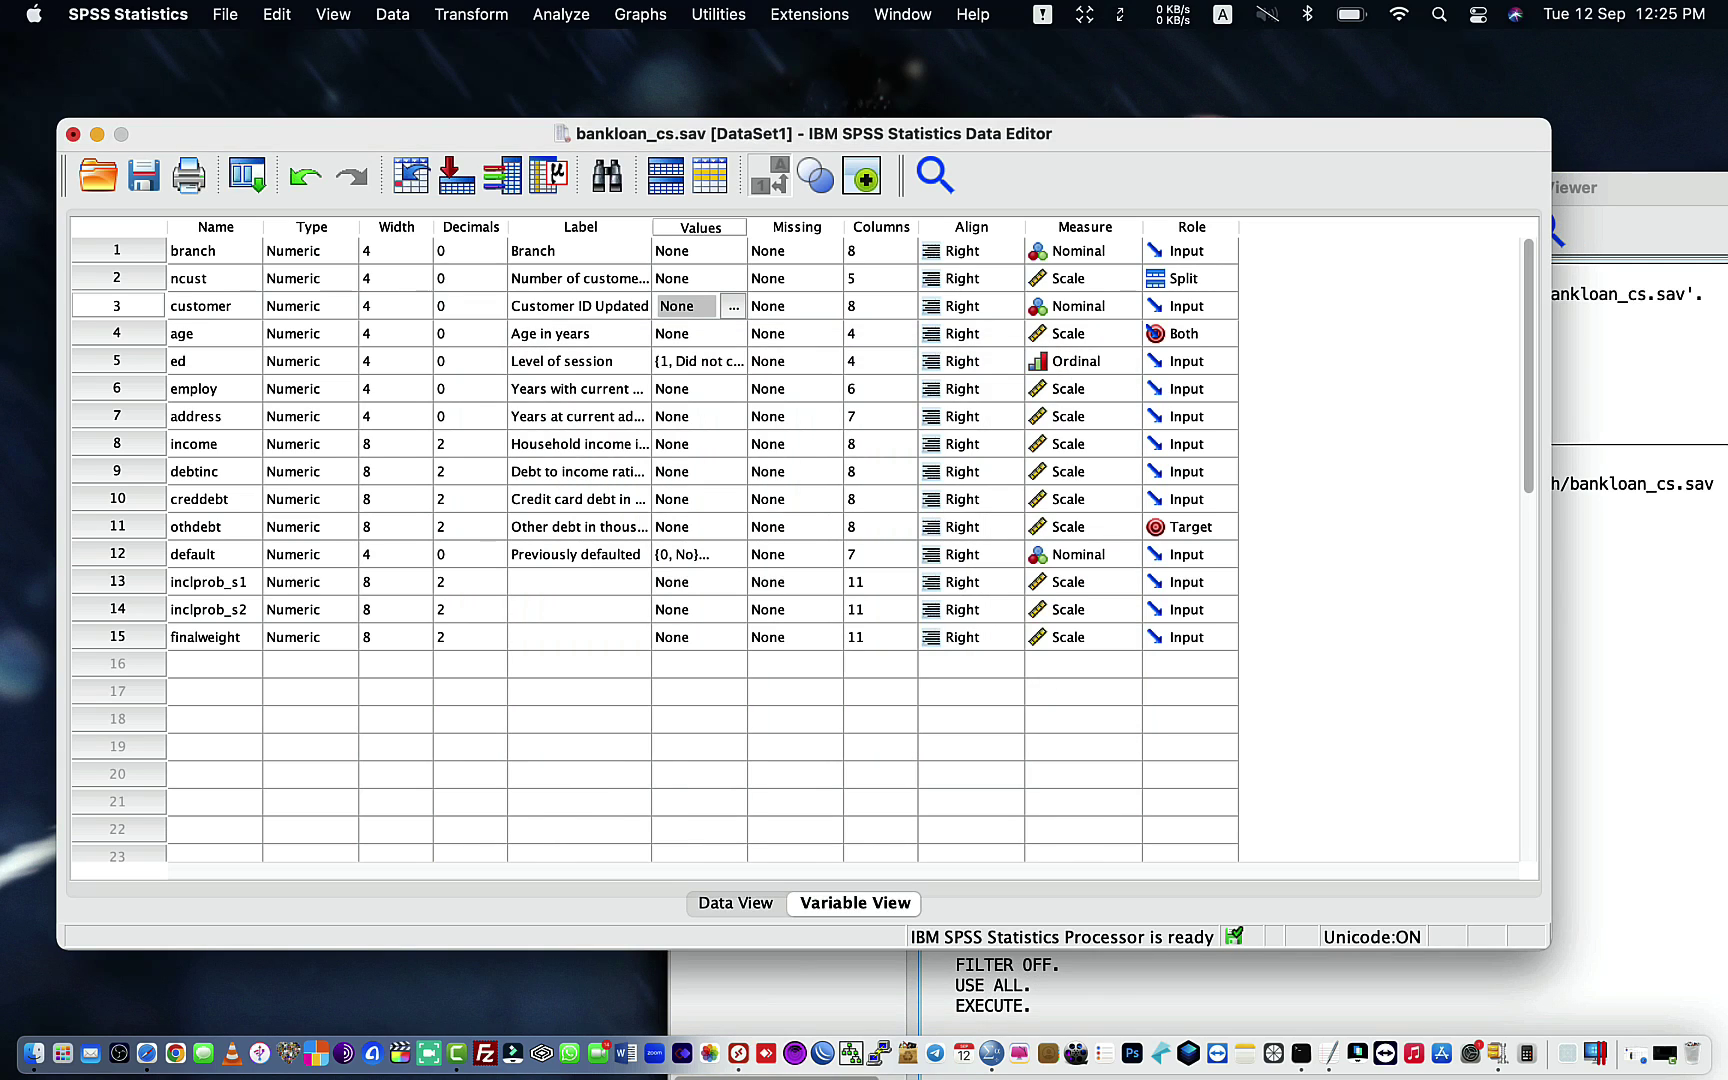
Step: Go to case number 4 in the data and close the Go To dialog
click(413, 346)
click(300, 362)
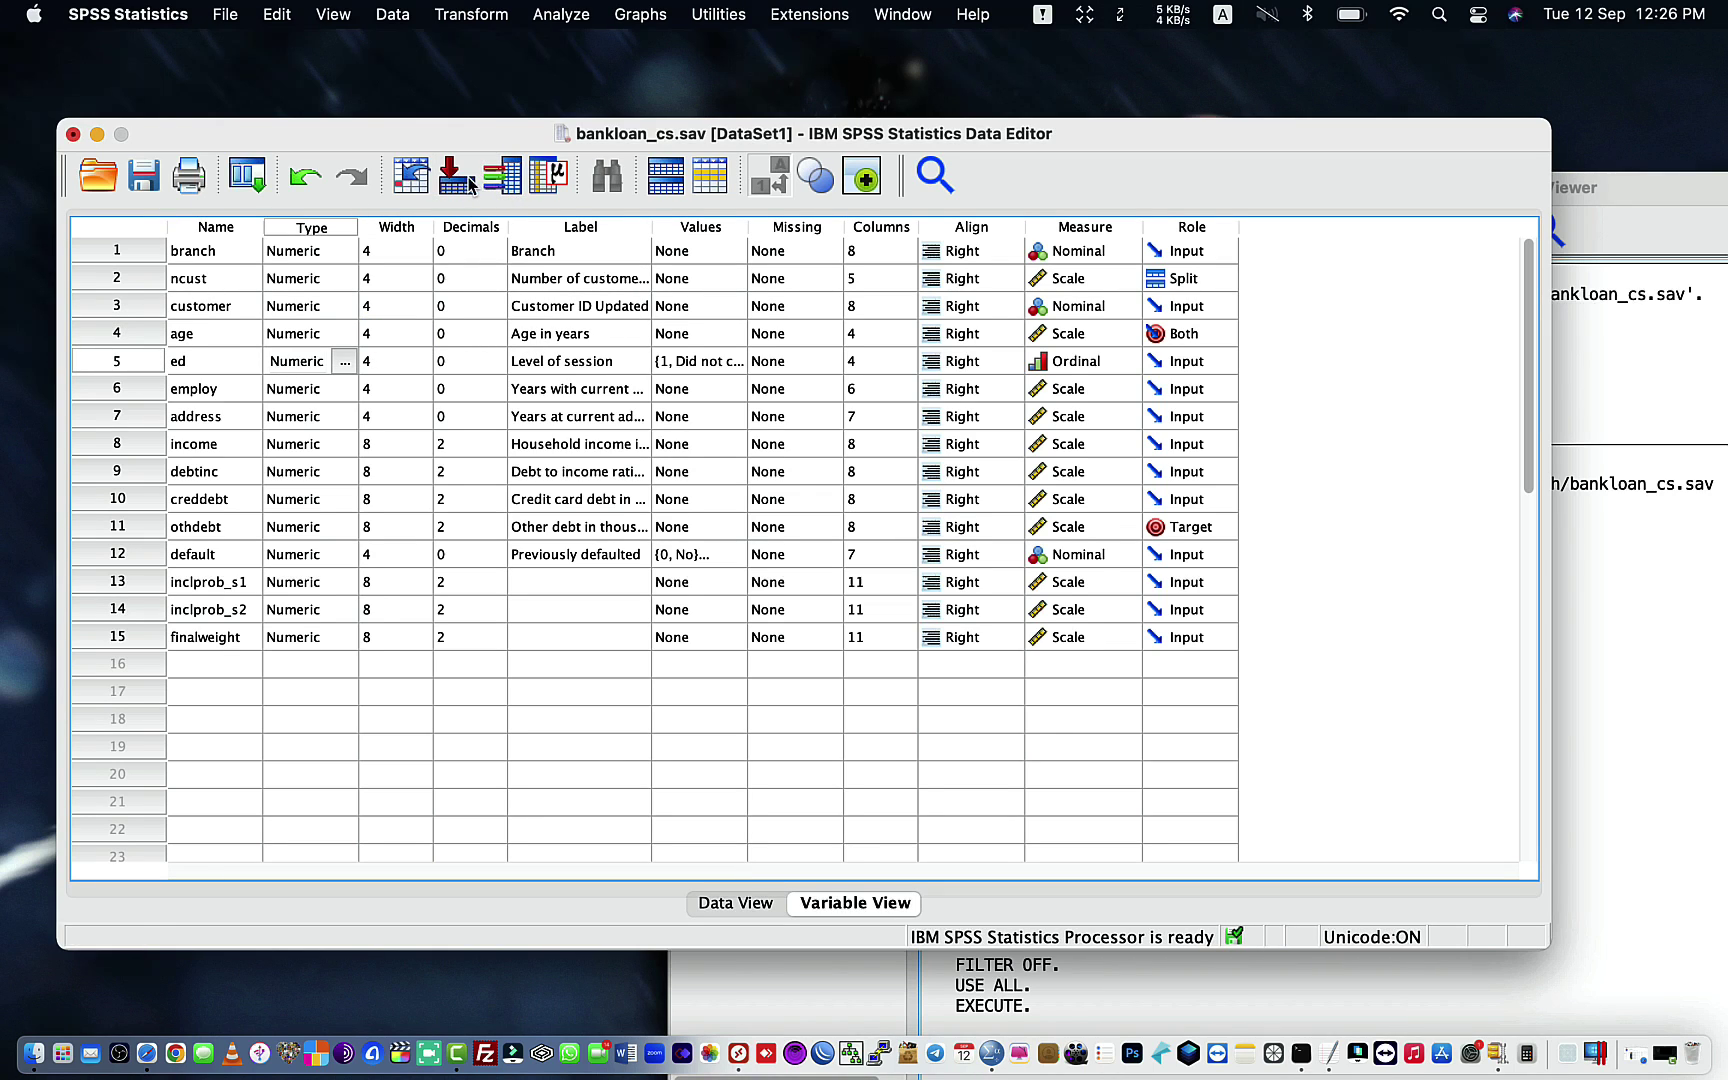
click(468, 181)
click(822, 484)
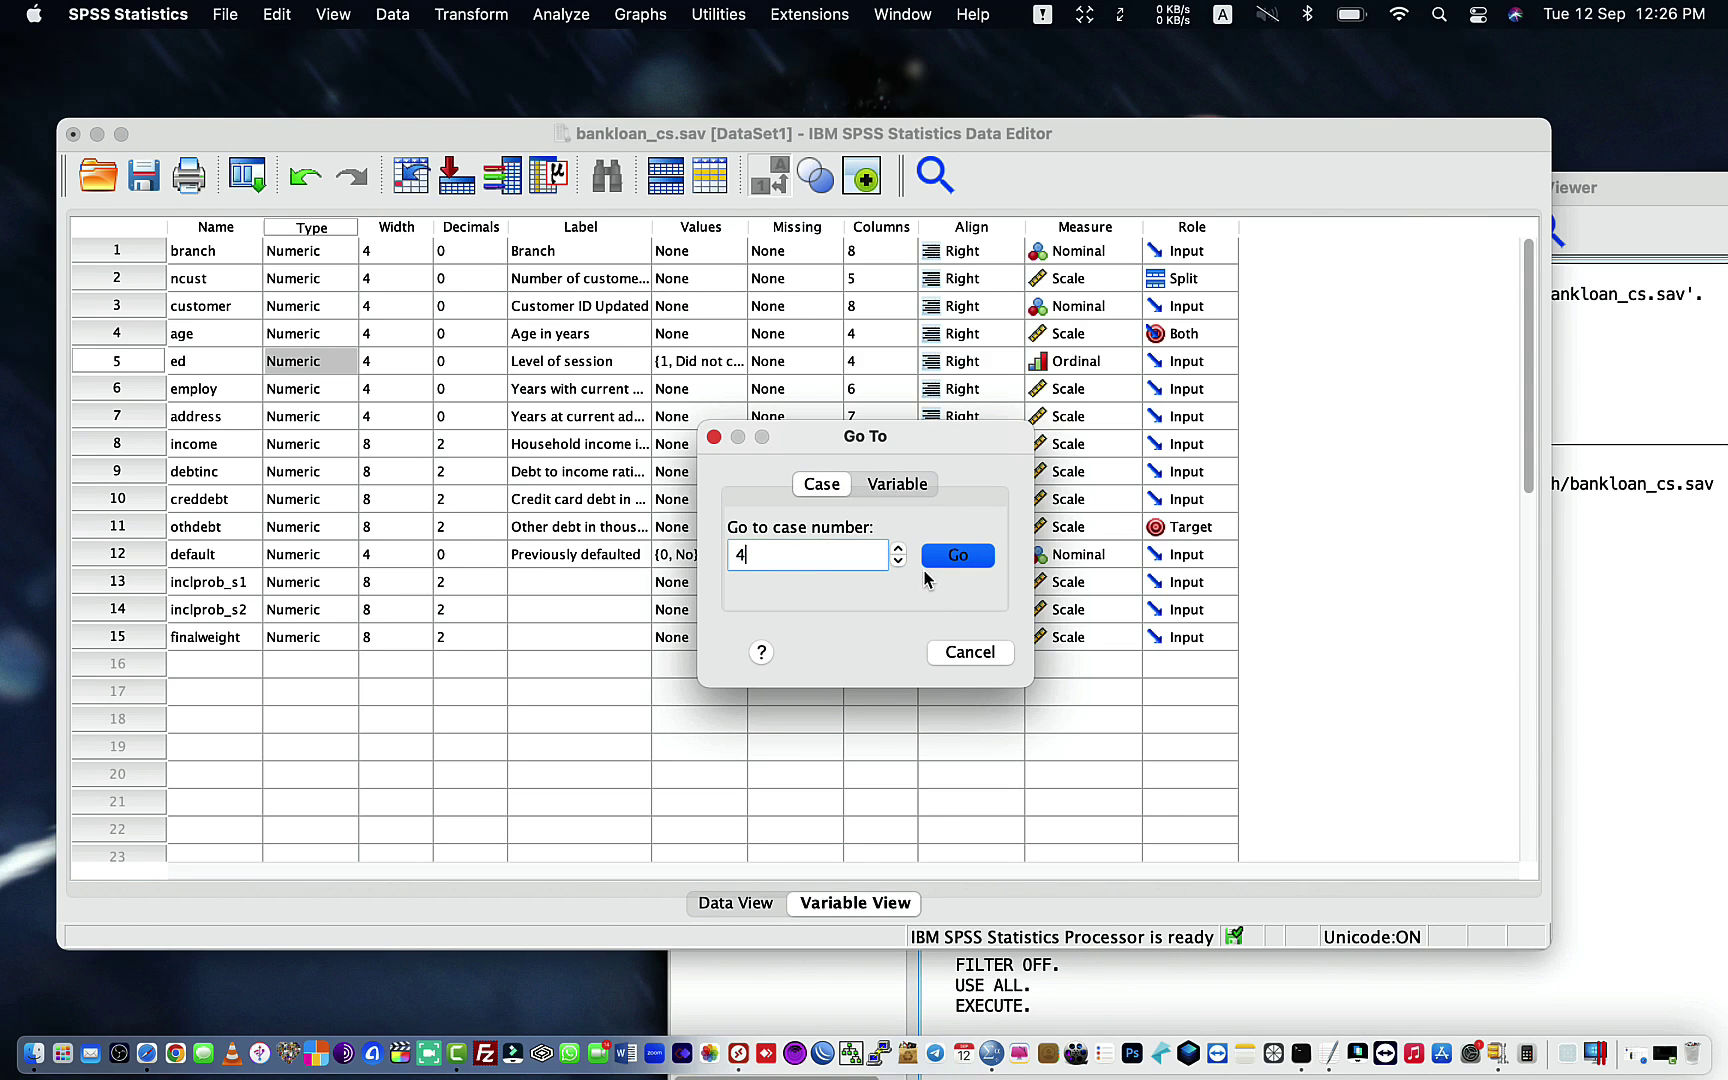
text(4)
click(948, 558)
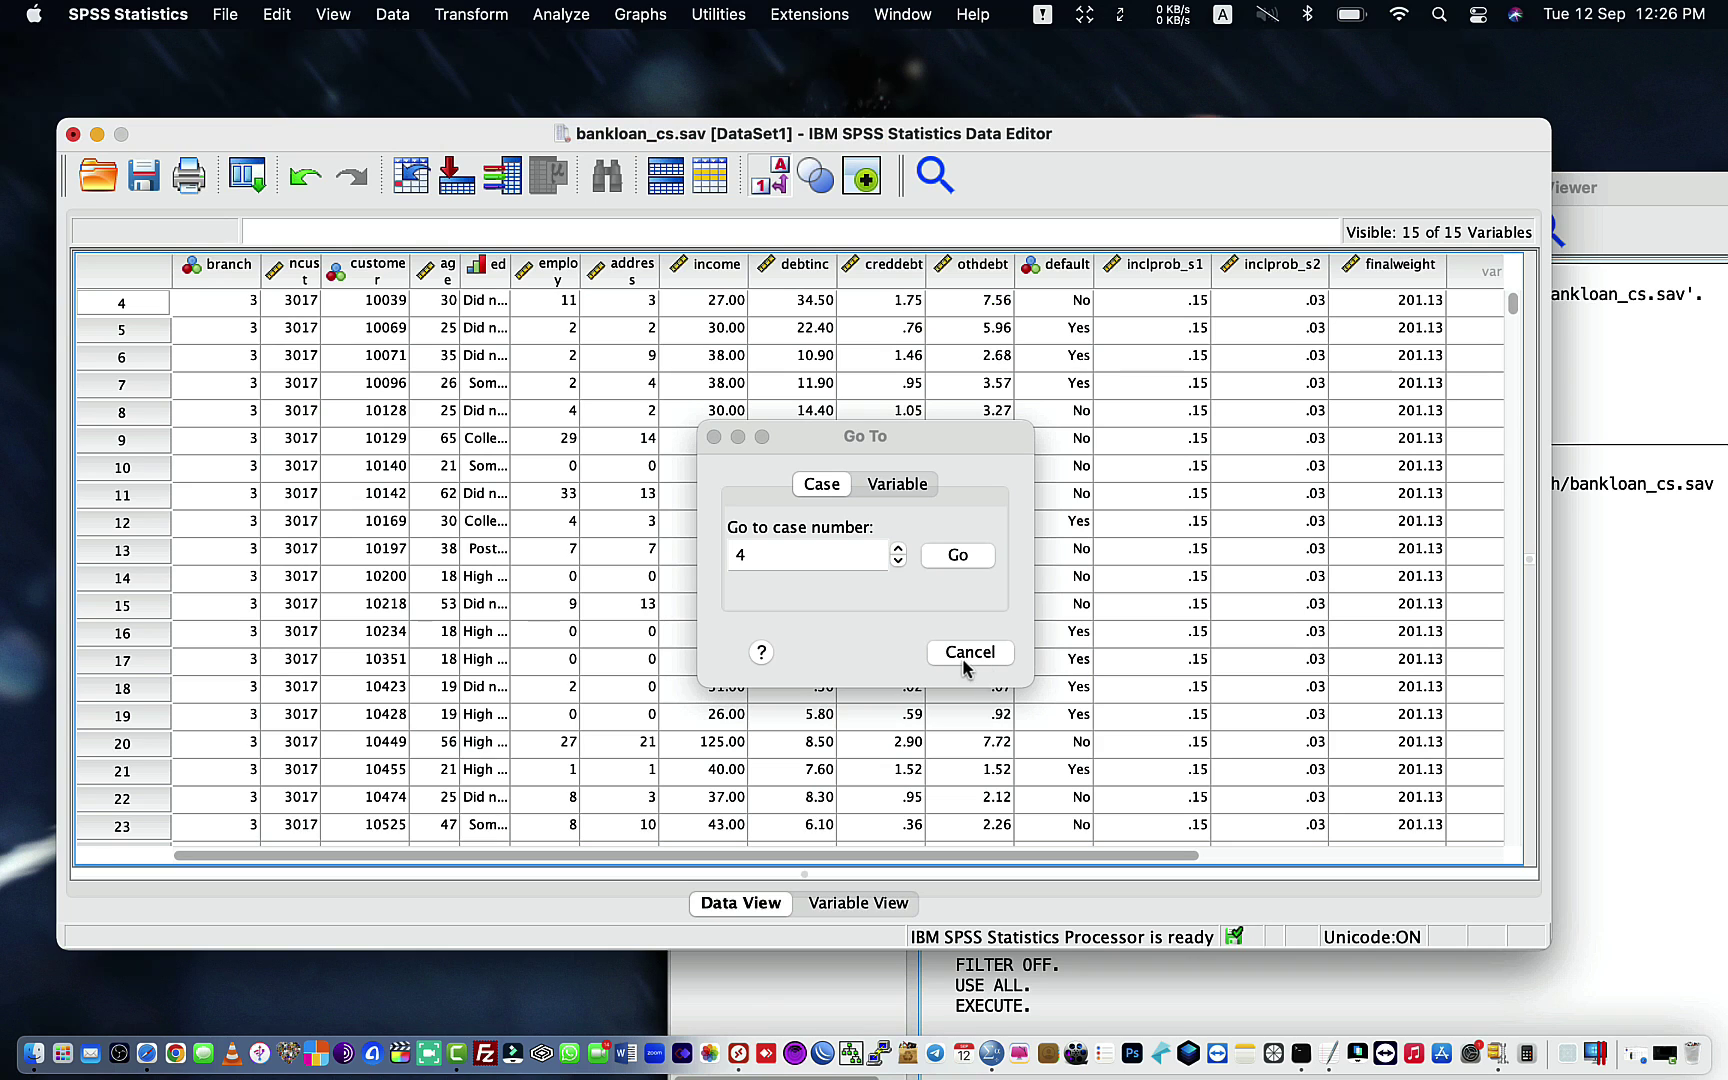
click(713, 436)
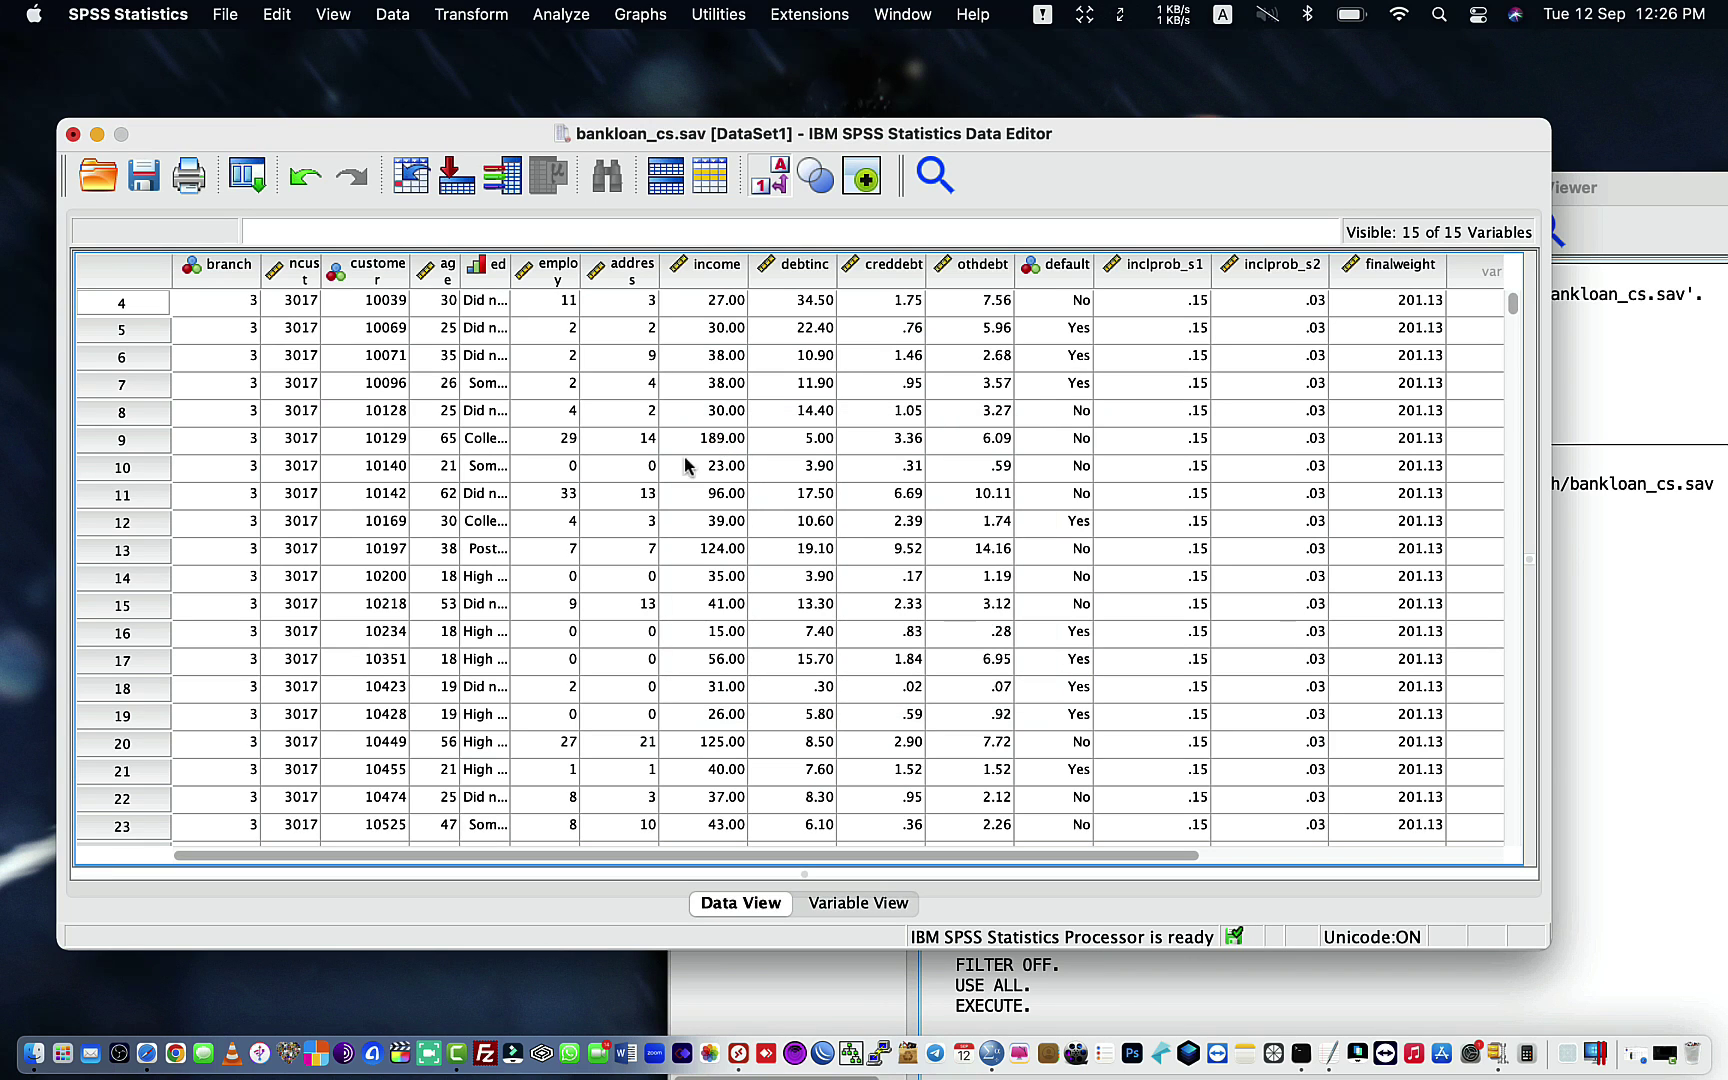
Step: Widen the ed column in the data grid to fit the education level labels
click(380, 640)
scroll(380, 640, down, 15)
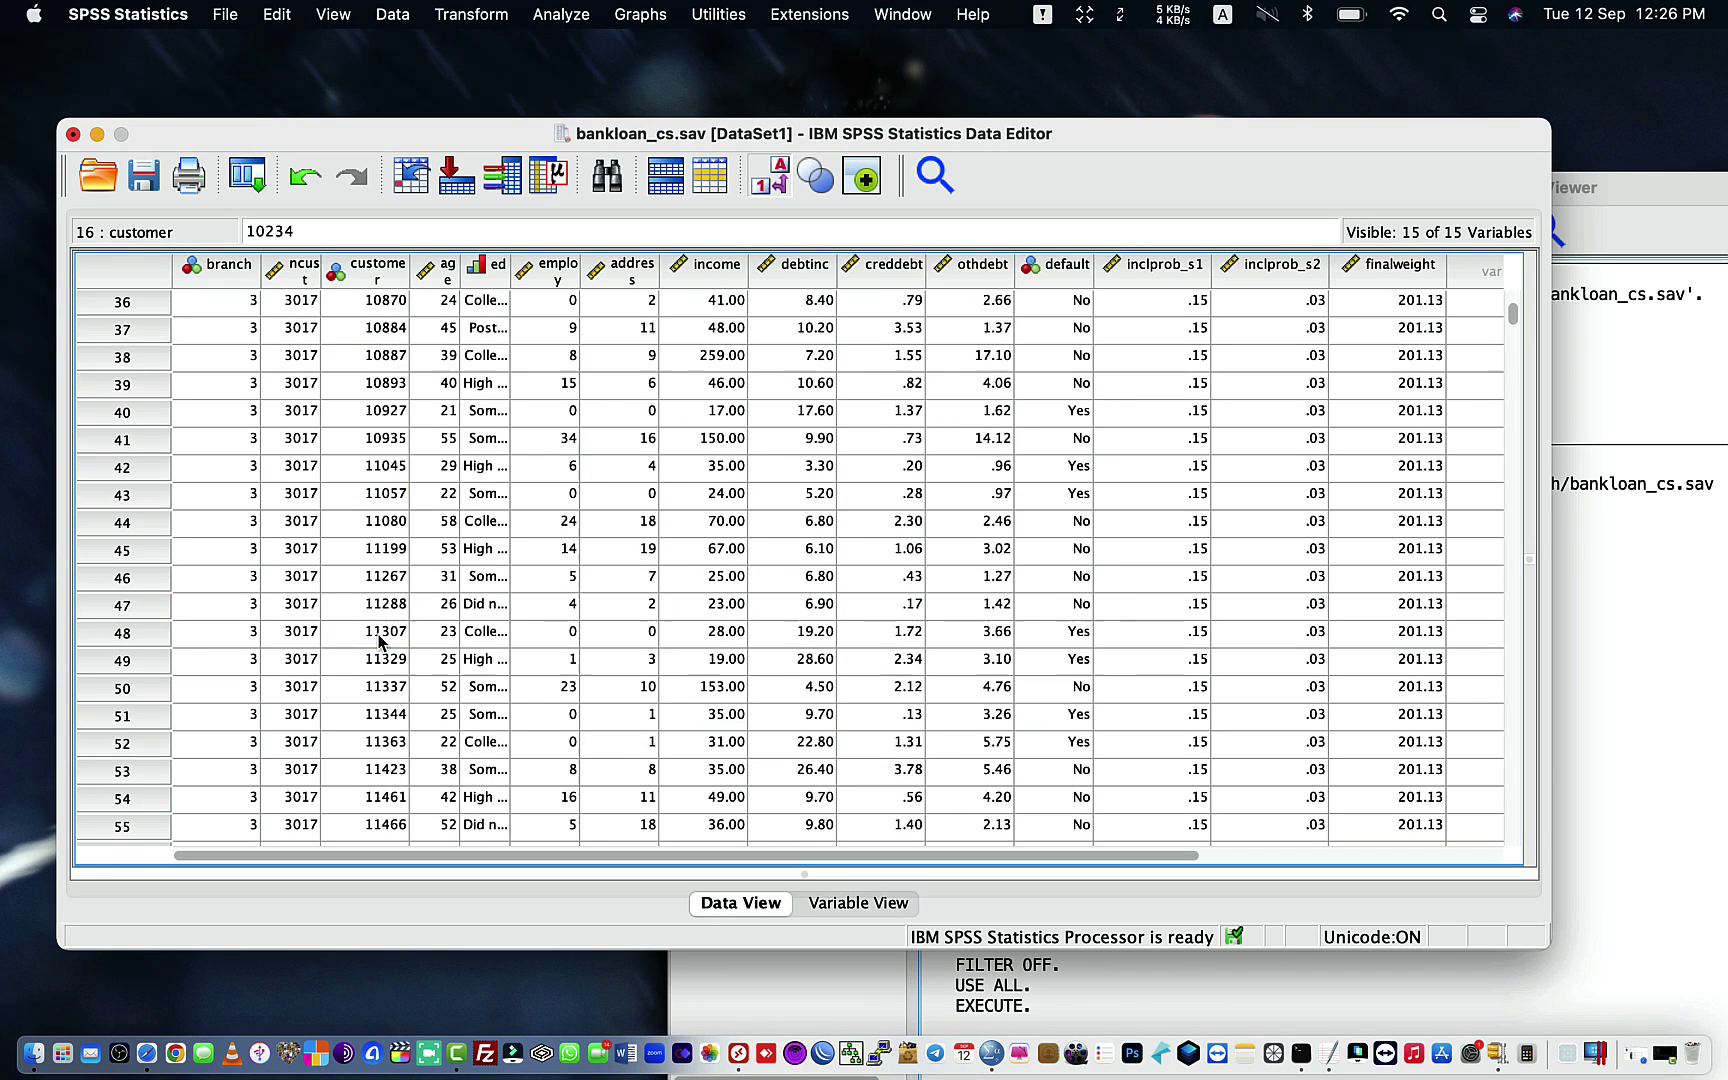
drag(510, 272, 636, 289)
Step: Examine the case records further down the data grid, checking several education level entries and an income value
scroll(968, 518, down, 10)
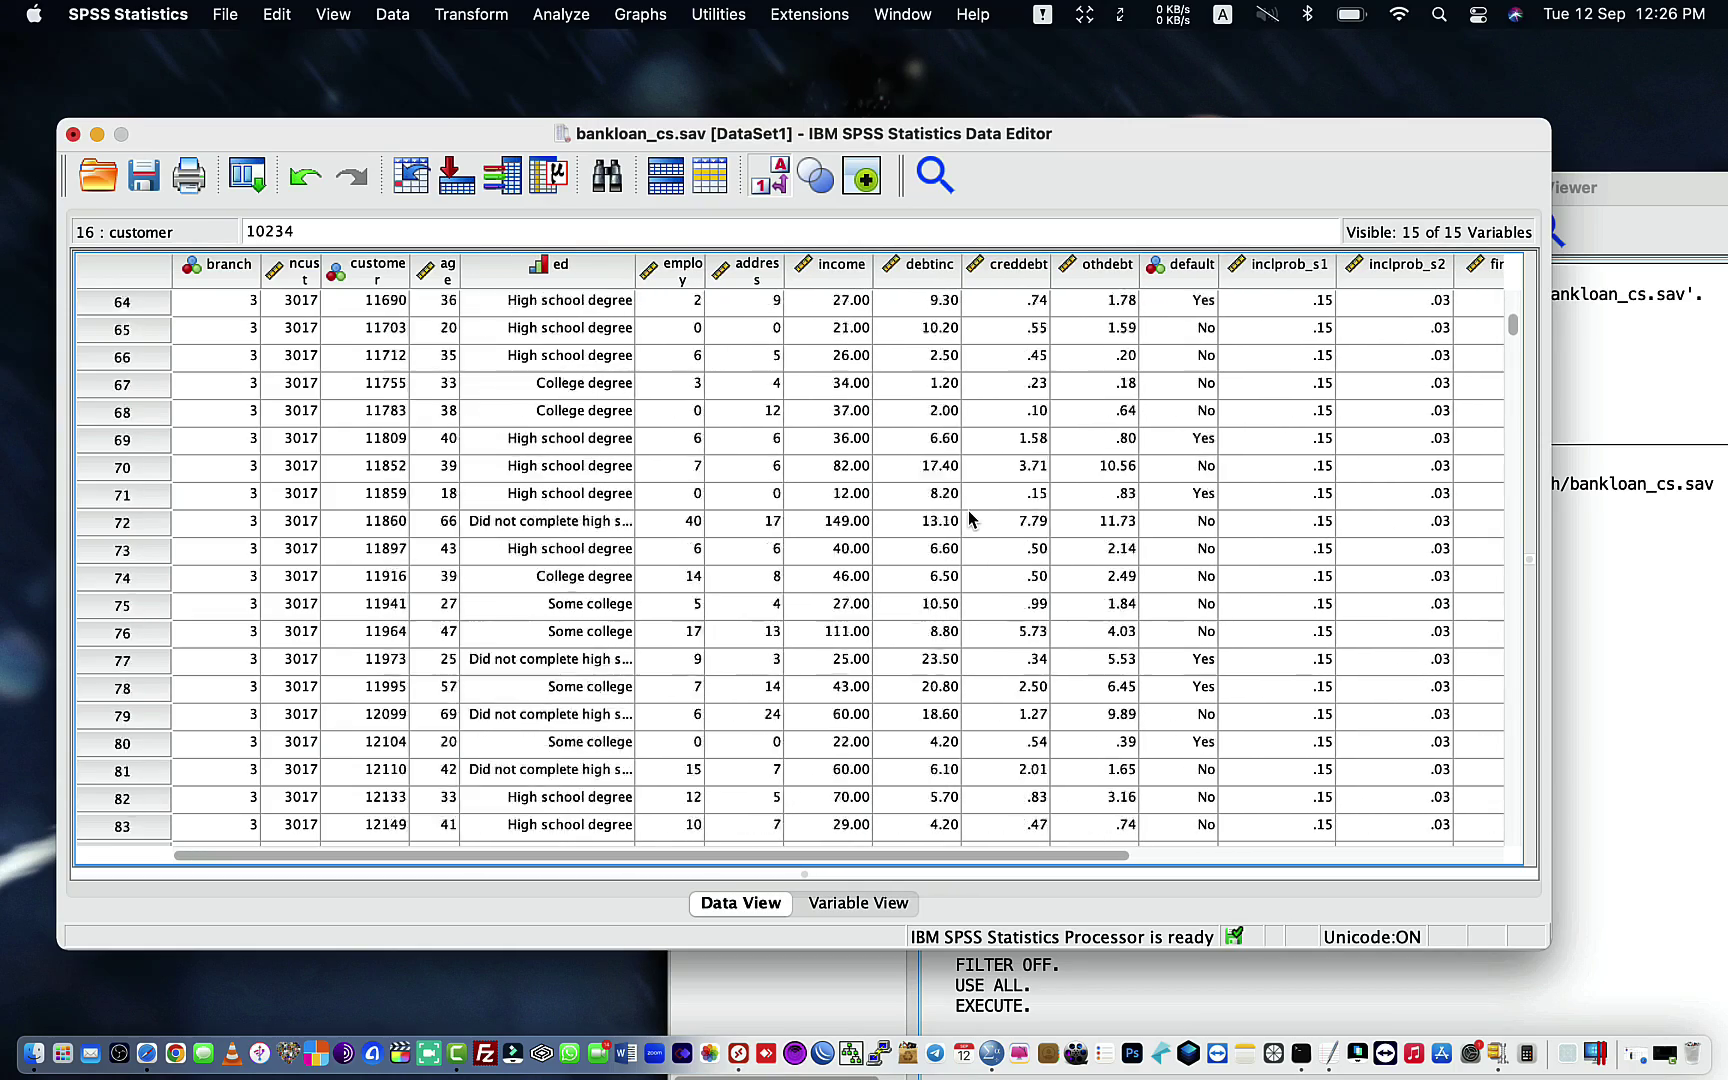
scroll(968, 518, down, 14)
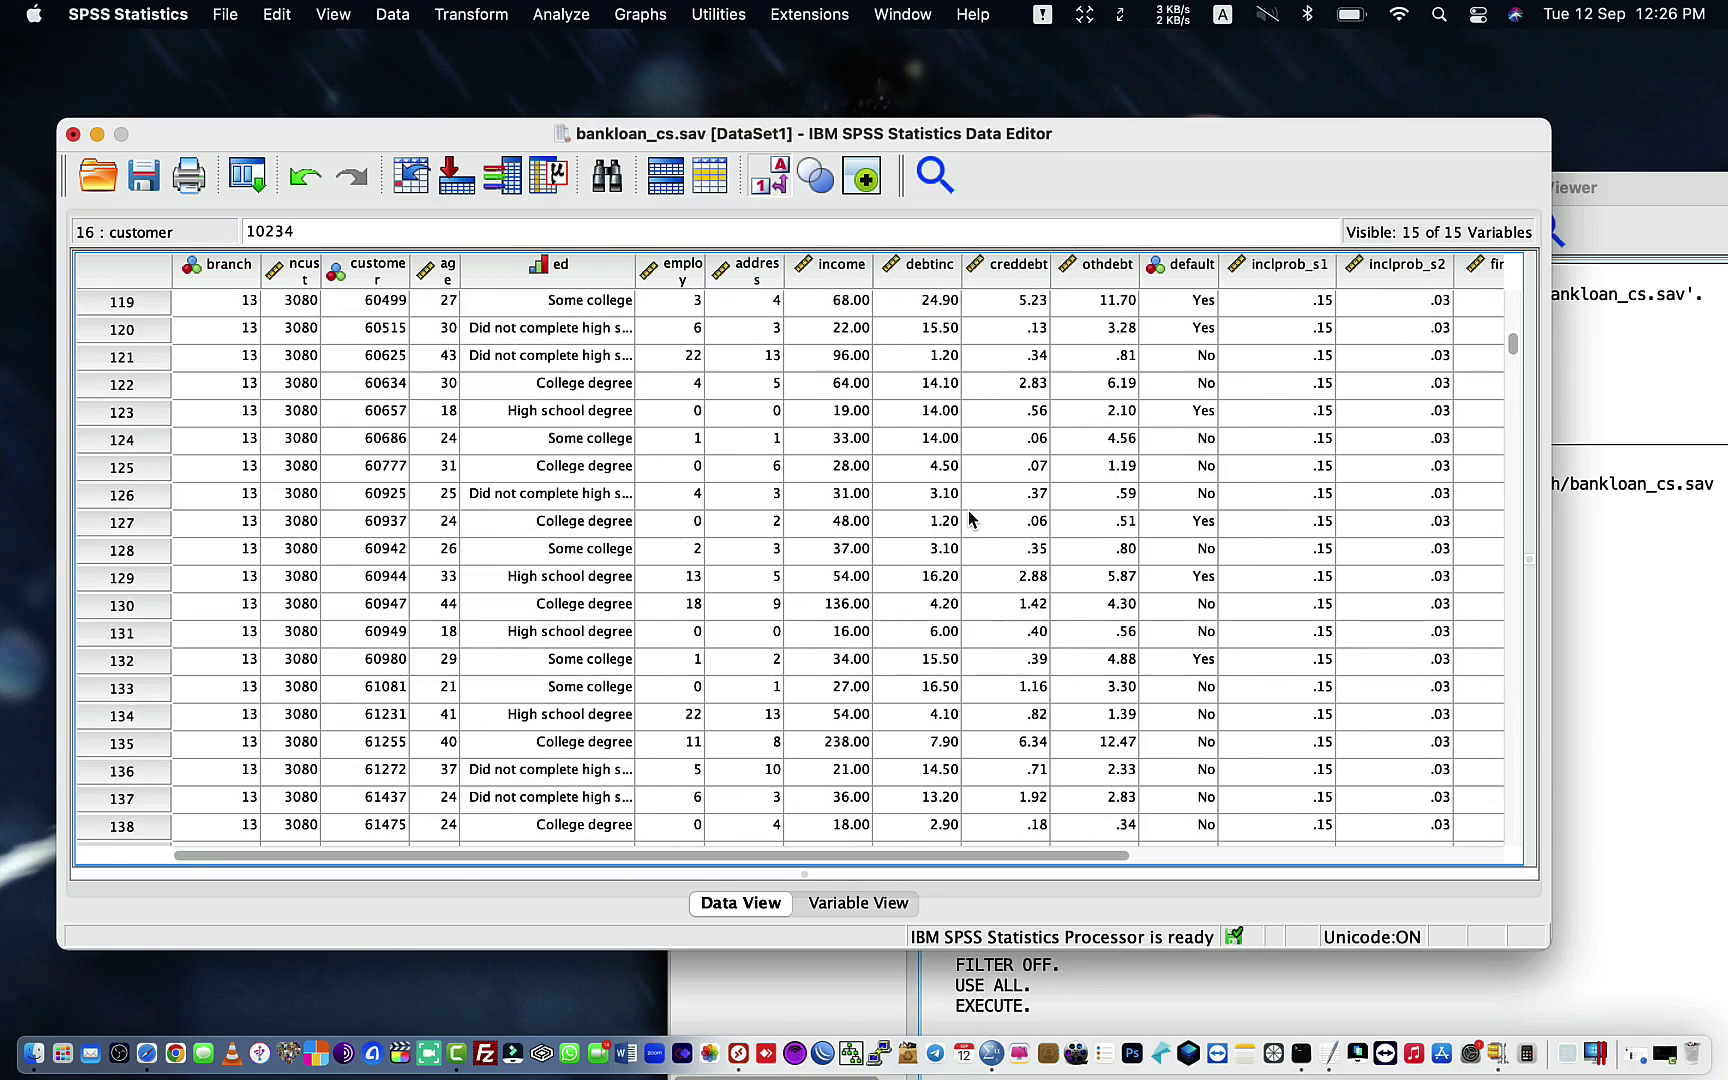
click(1007, 683)
click(605, 720)
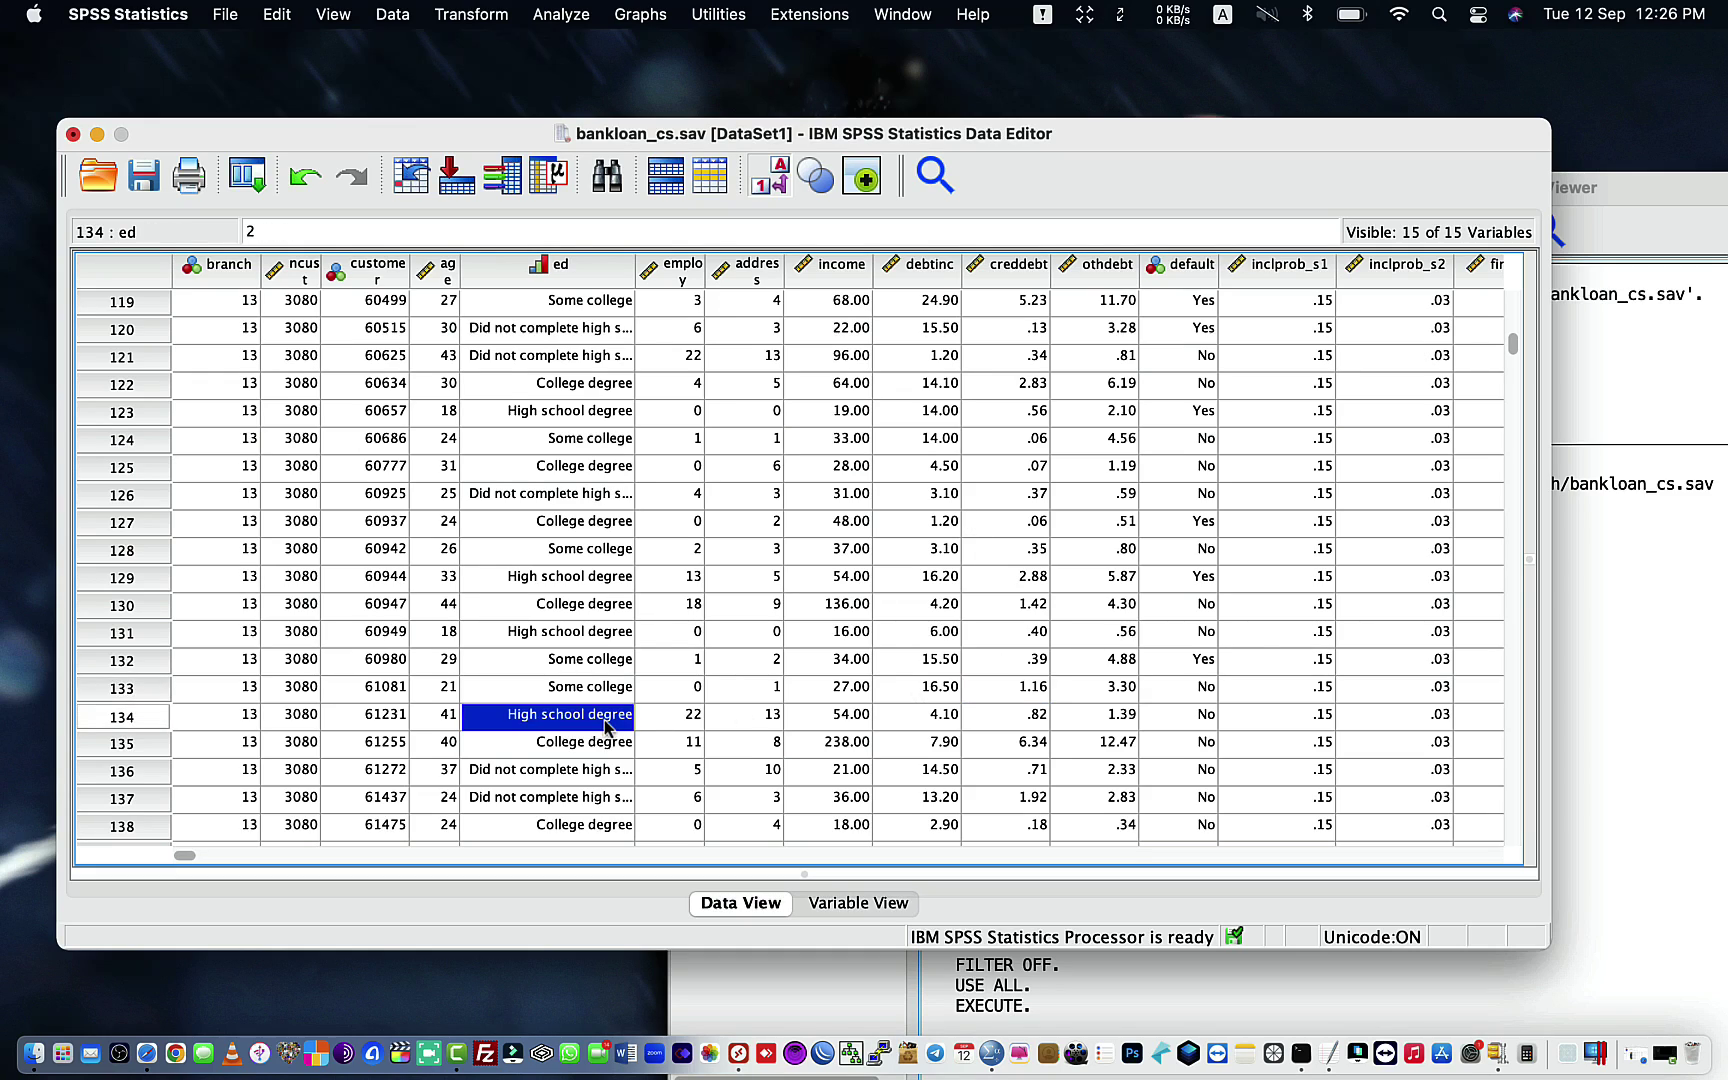
scroll(606, 725, down, 9)
scroll(606, 725, down, 6)
click(606, 725)
scroll(606, 725, down, 20)
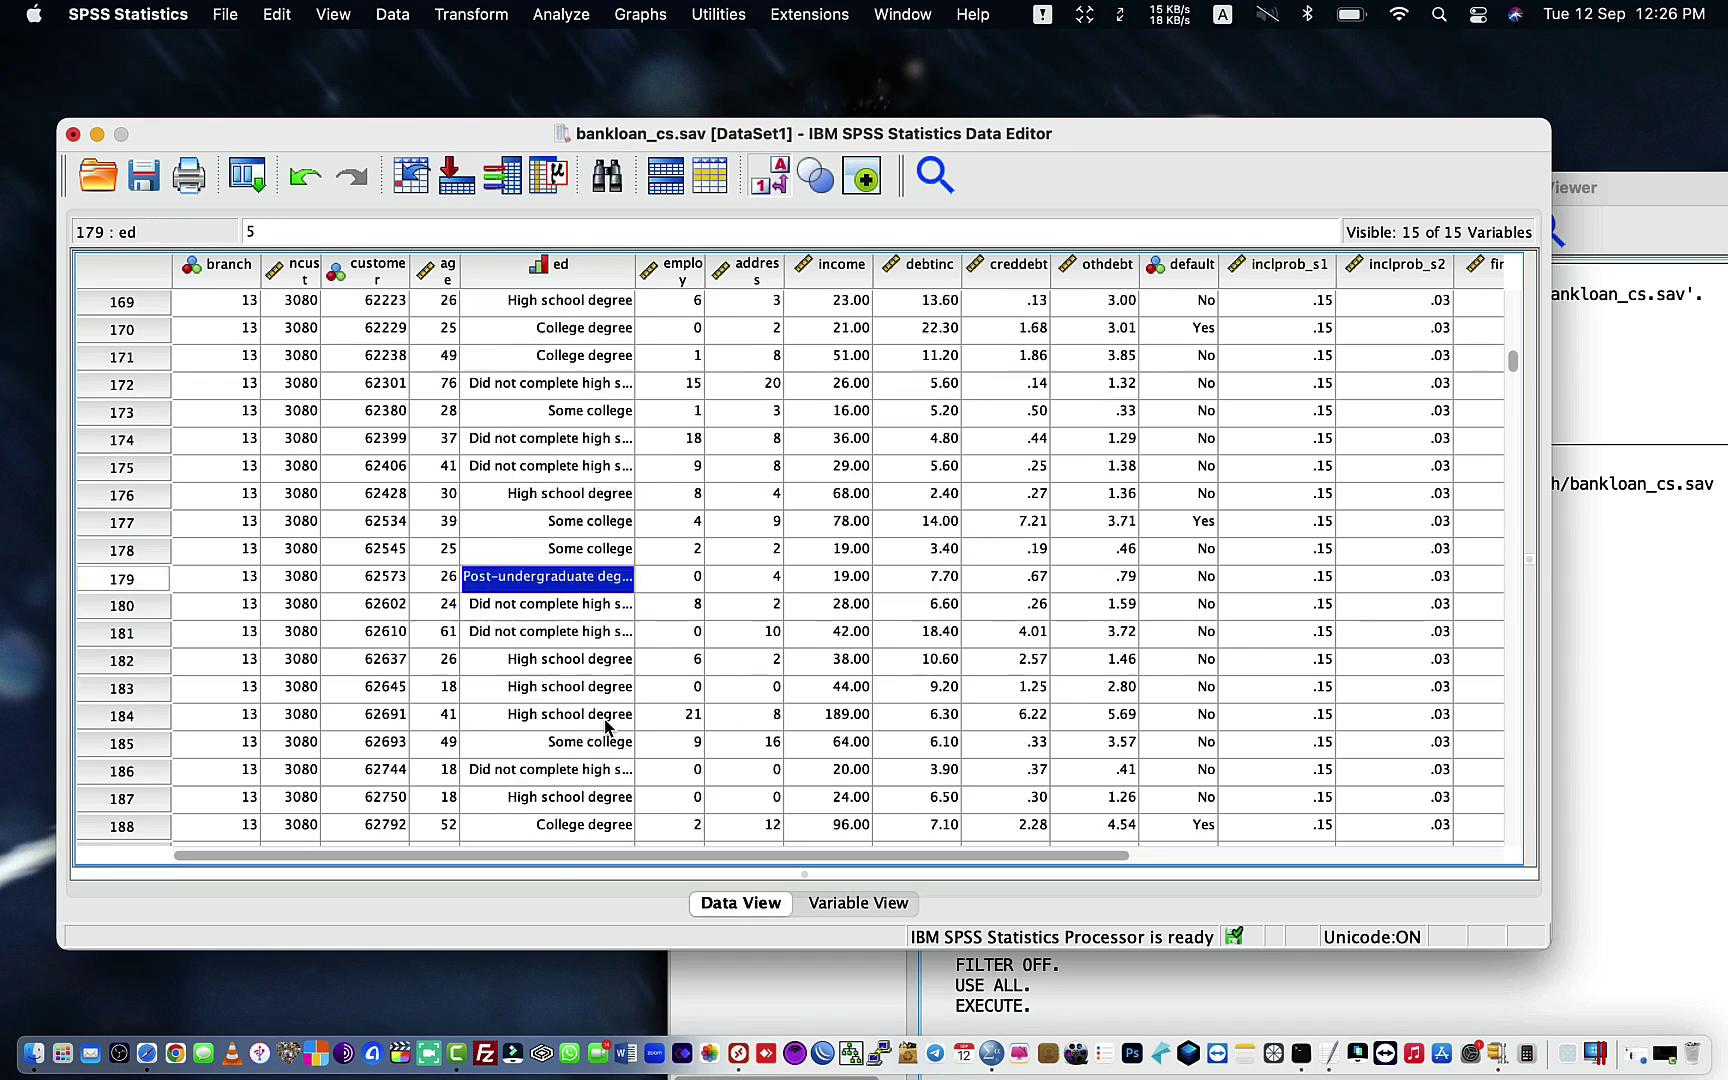
click(588, 690)
scroll(587, 698, down, 17)
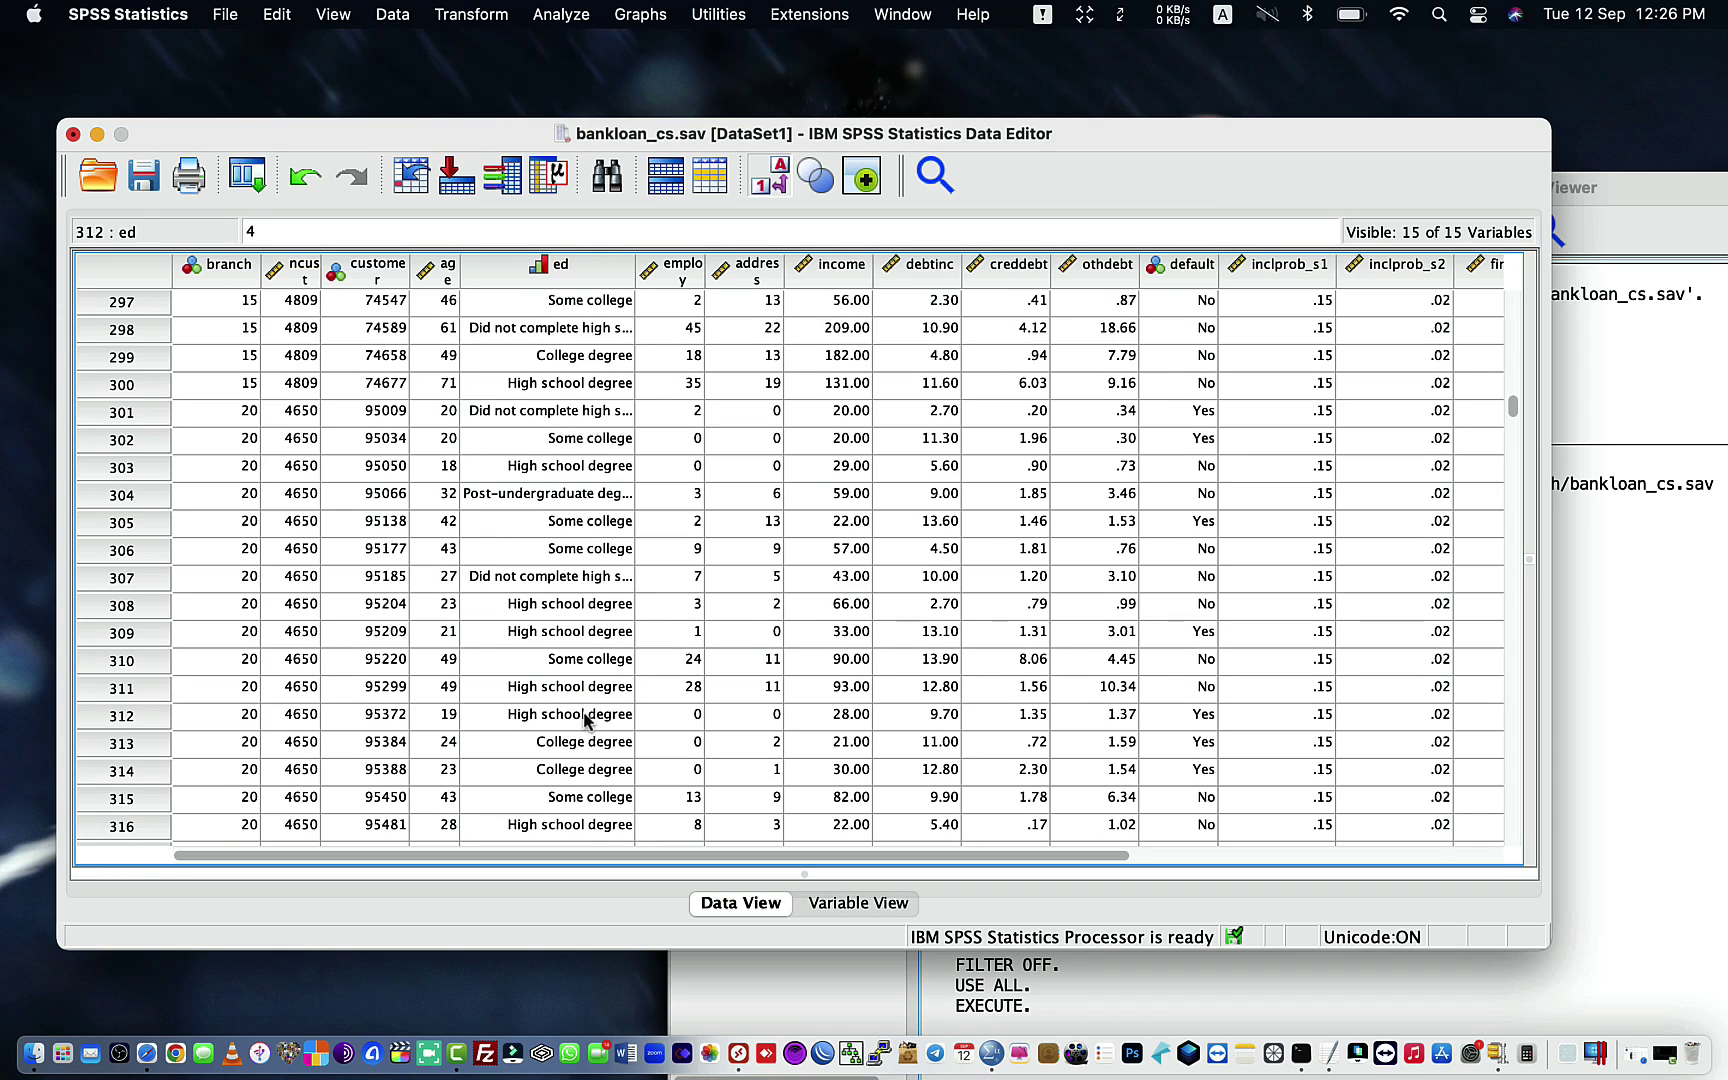
click(584, 712)
click(588, 740)
scroll(588, 748, down, 7)
scroll(588, 748, down, 8)
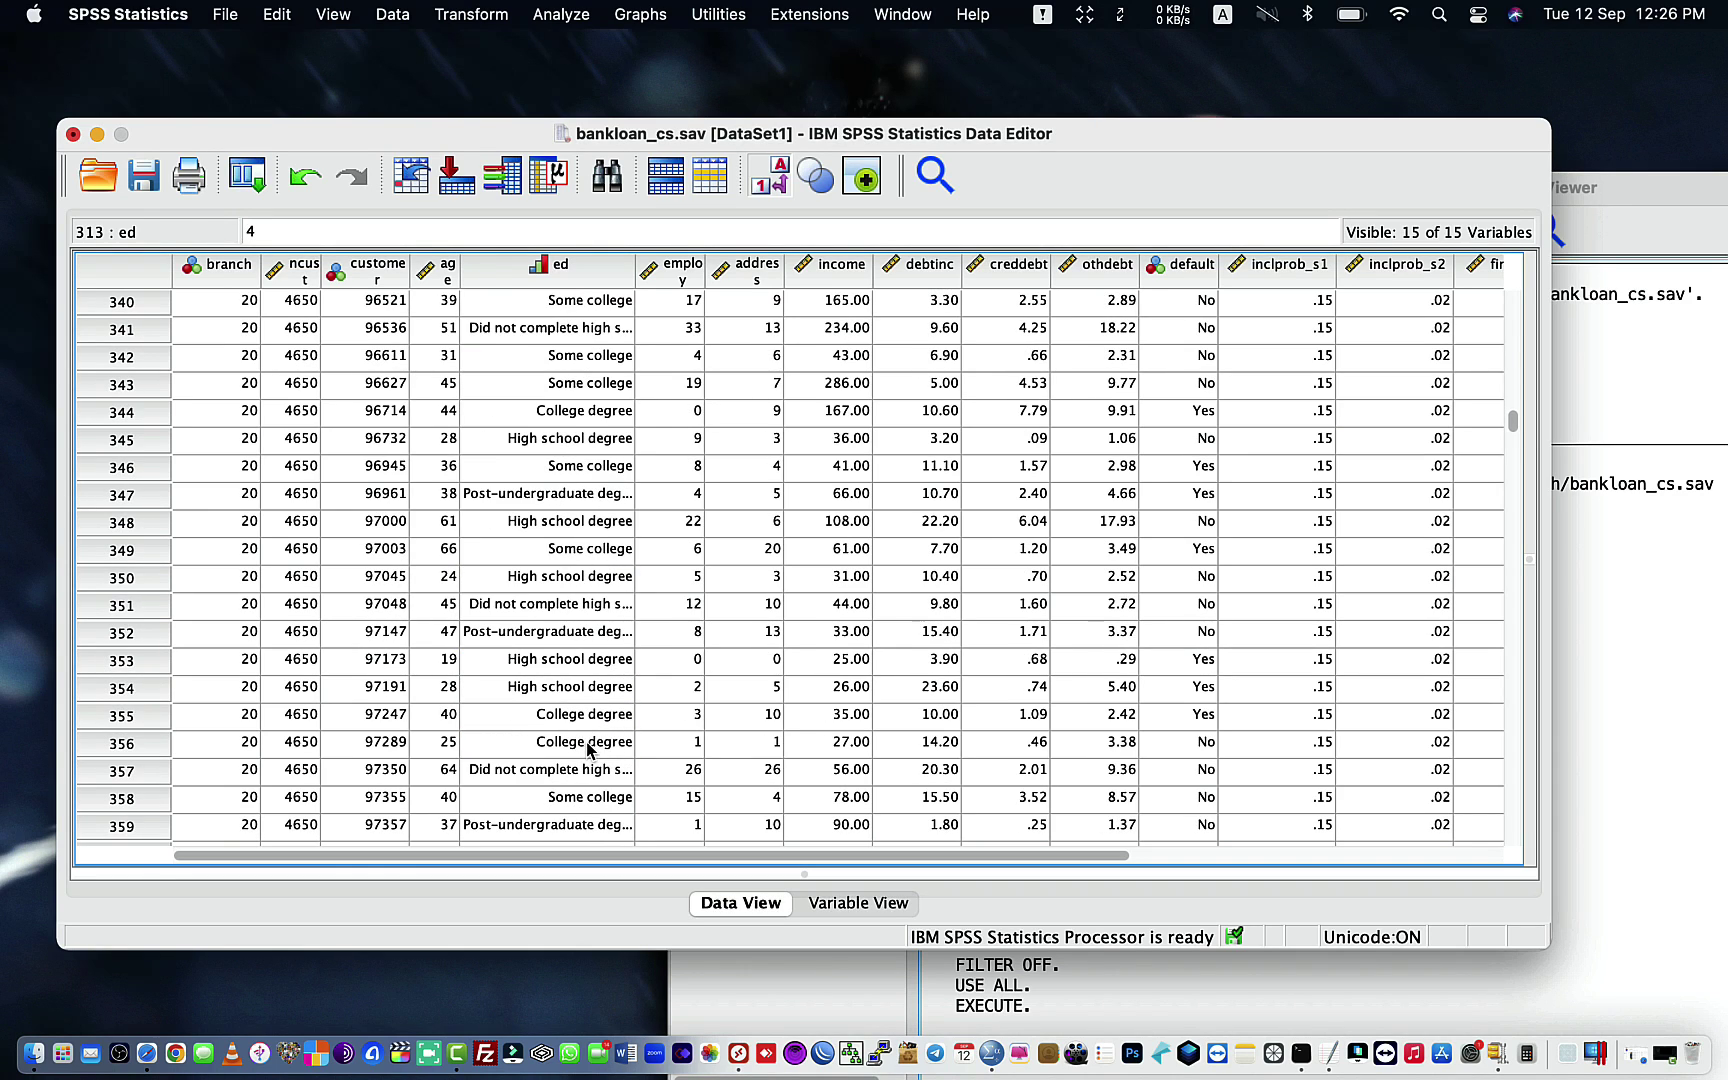
click(826, 410)
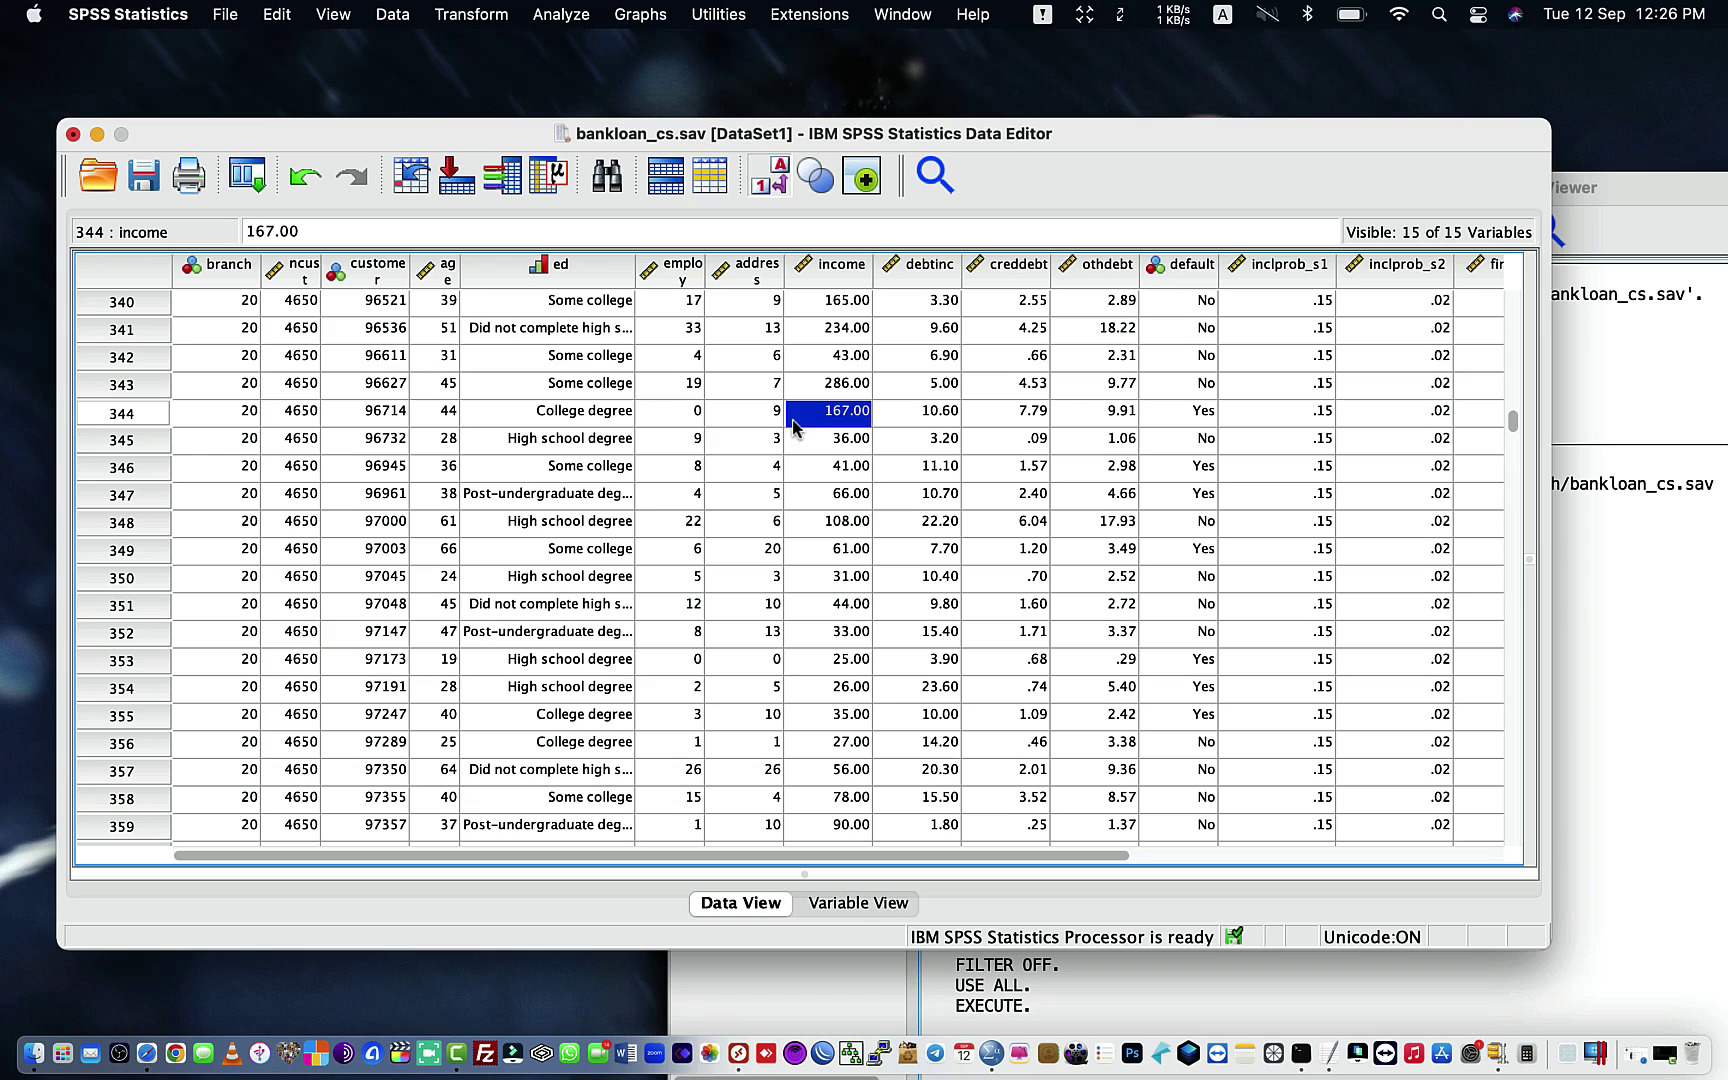
Step: Display numeric codes instead of value labels in the data grid and apply the ALLVARIABLES and NEWVARIABLES variable sets
click(770, 180)
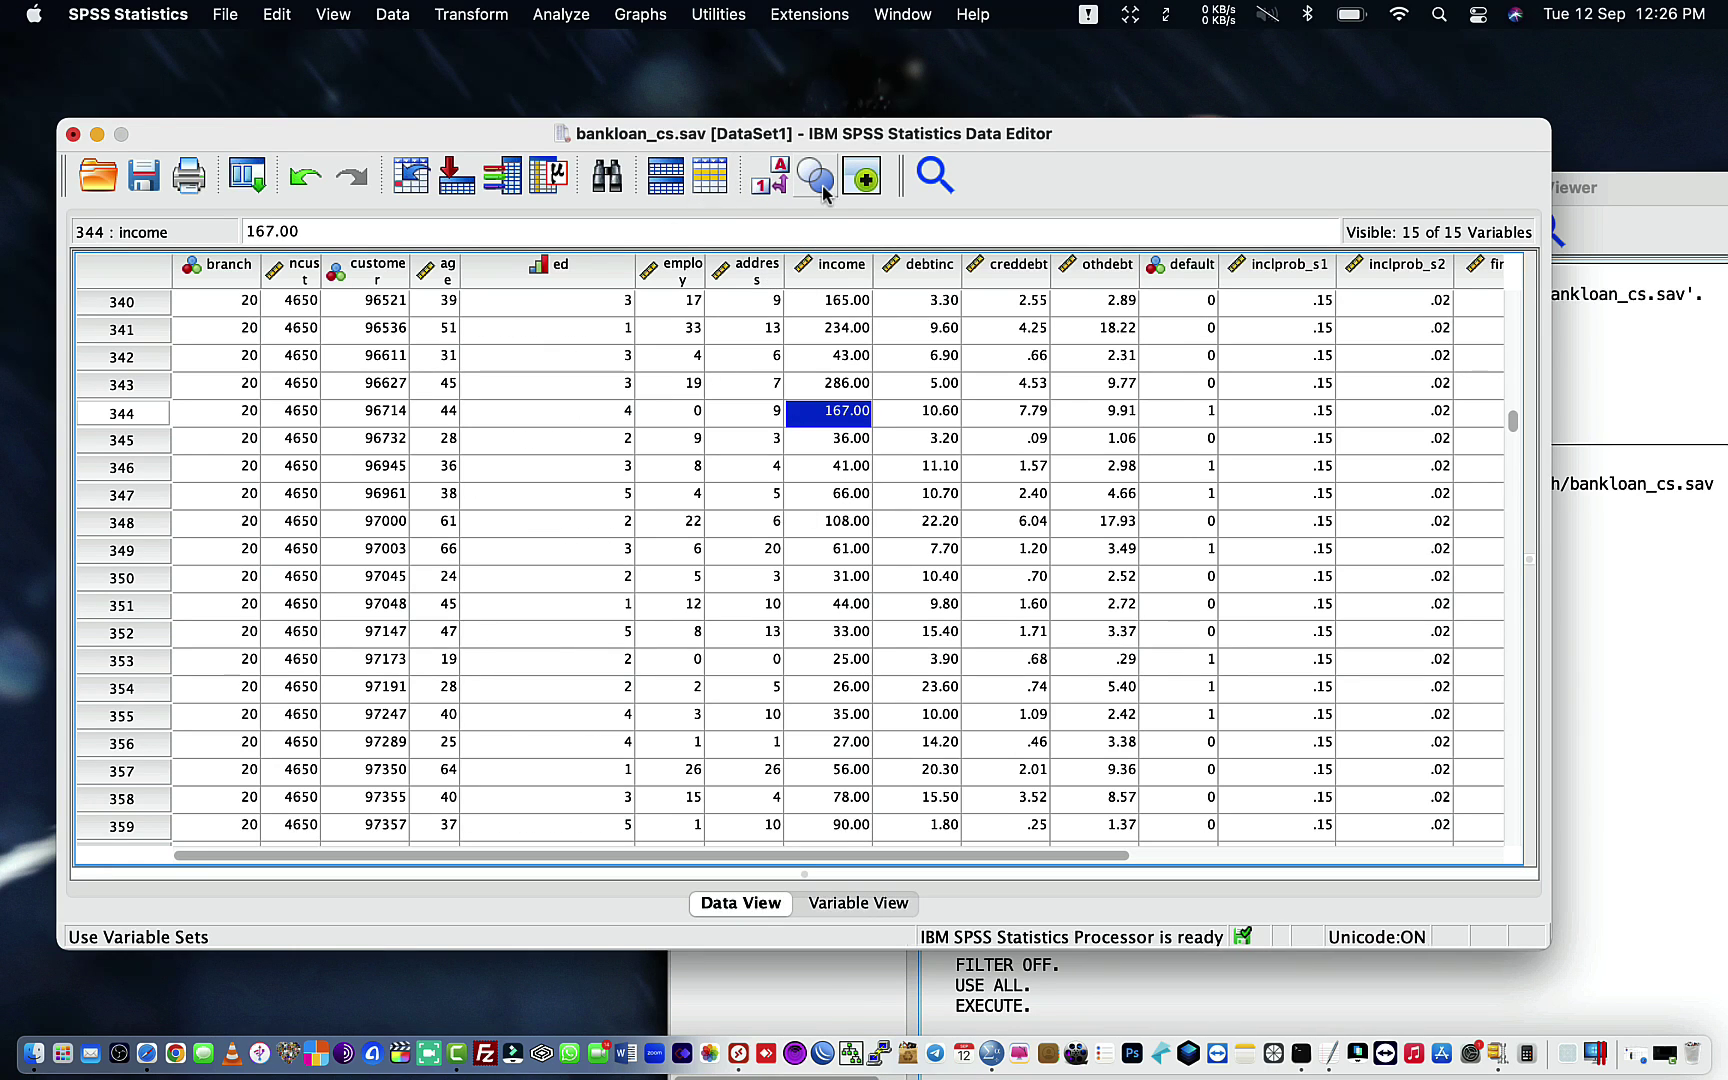
click(822, 186)
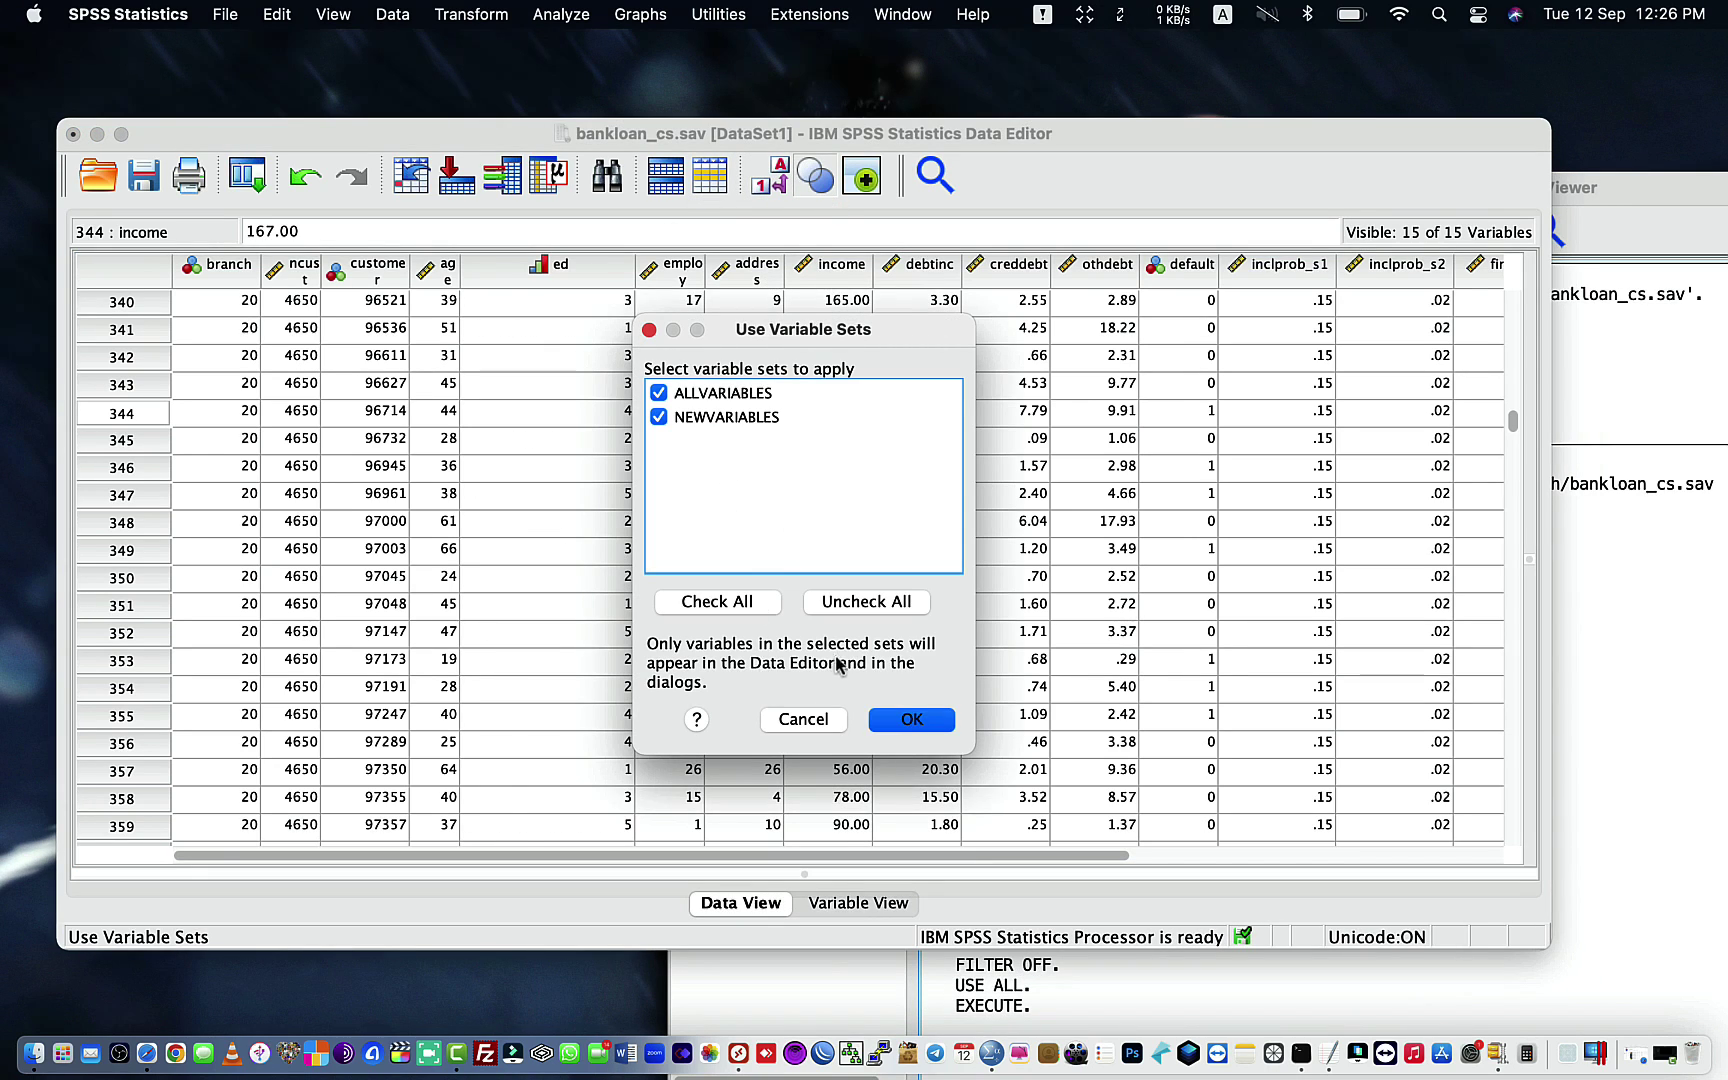
click(878, 722)
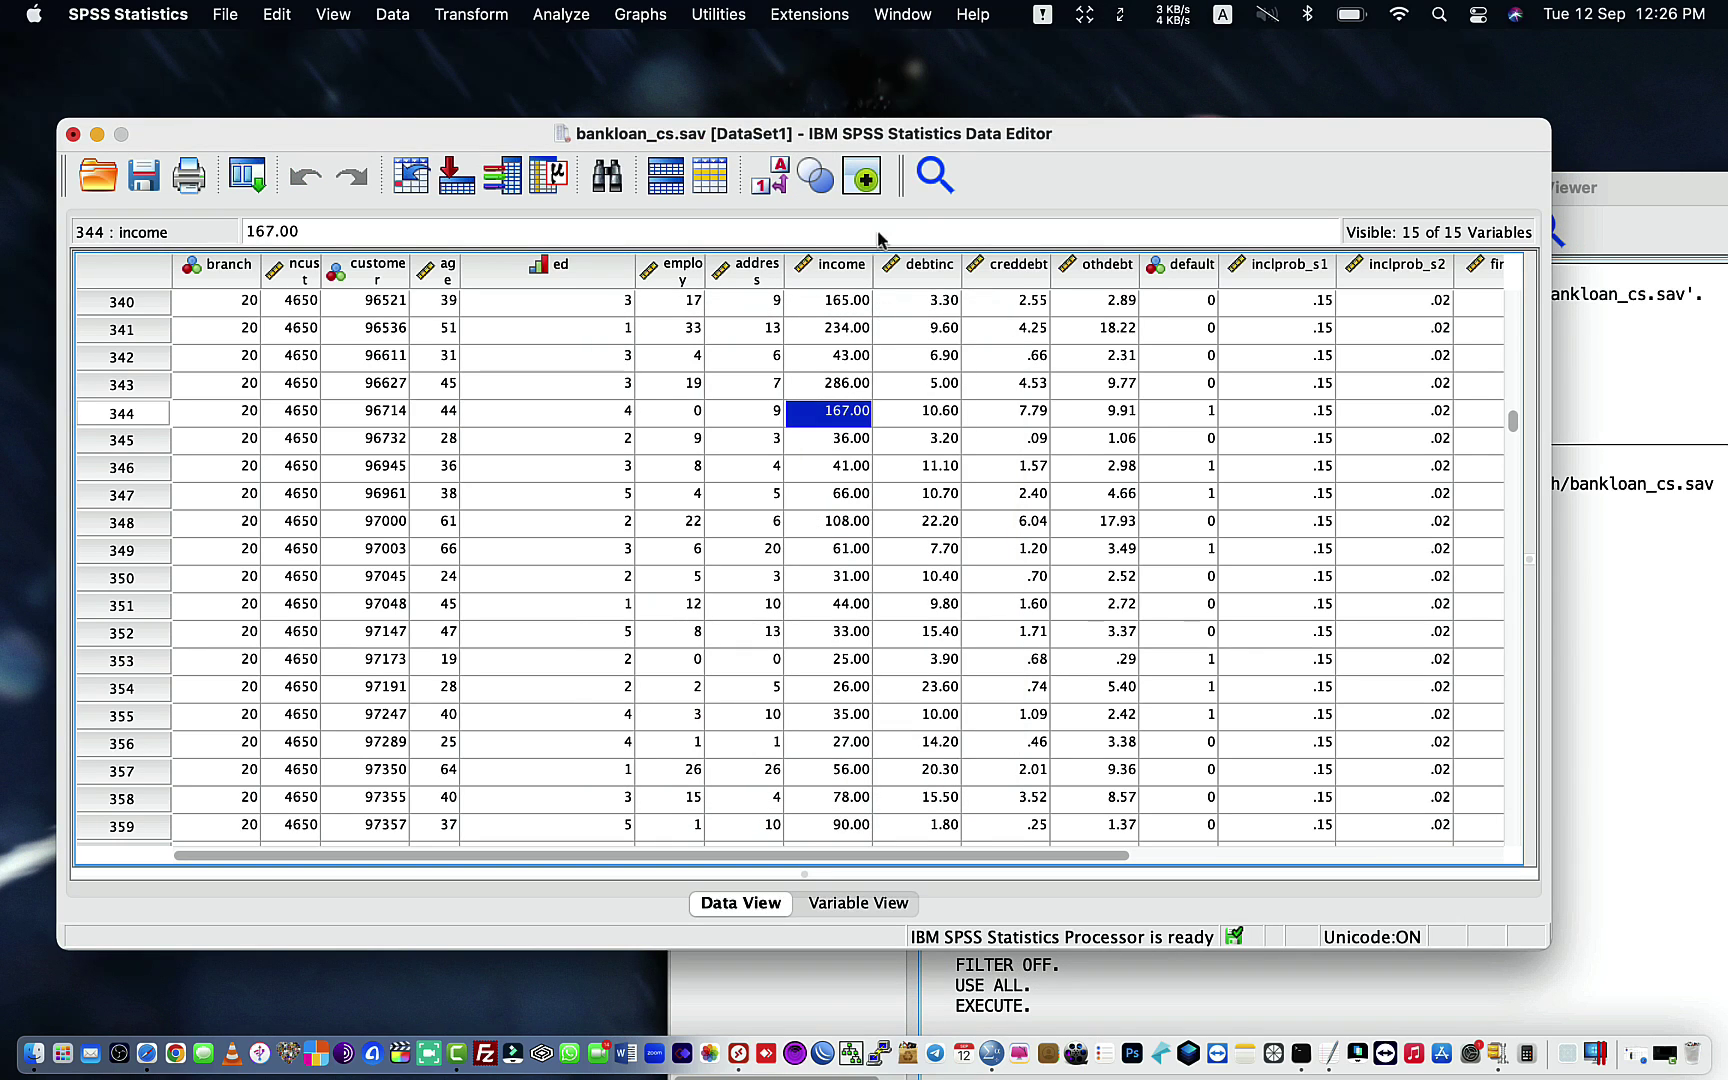
Step: Search the program's commands and help for "coll" and open the Collect Variable Information dialog
click(933, 178)
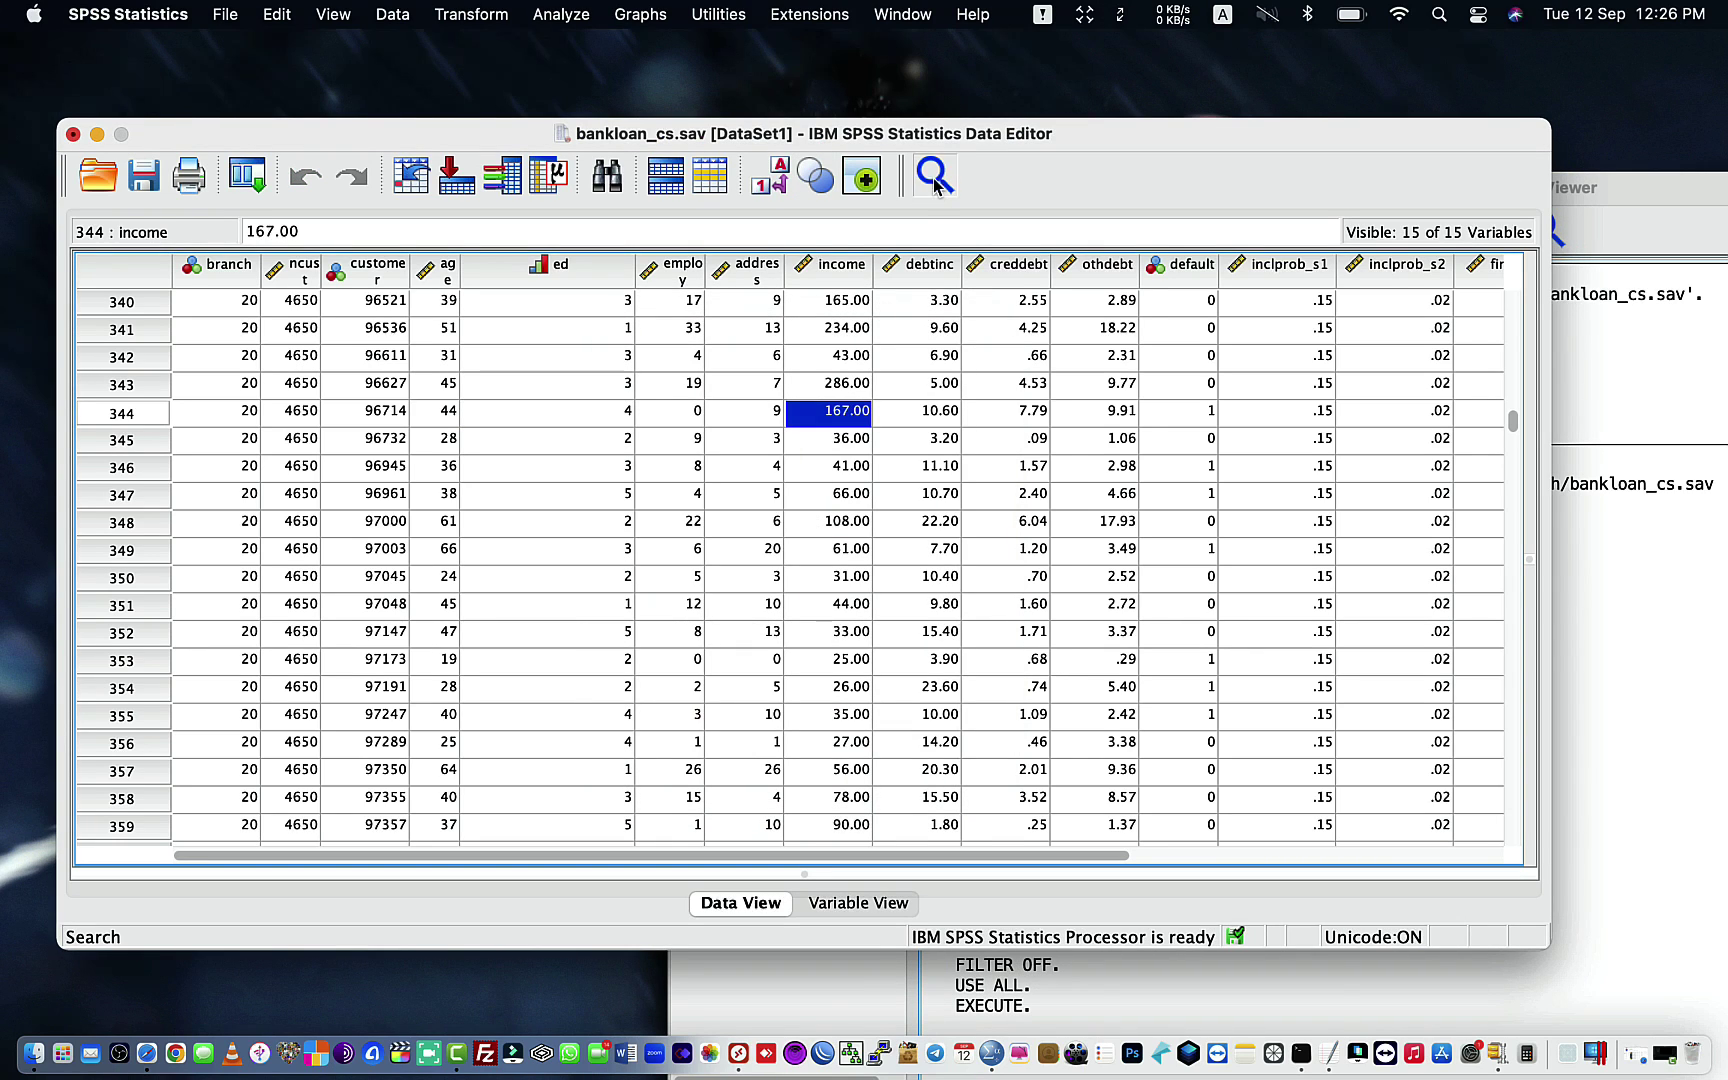
text(college)
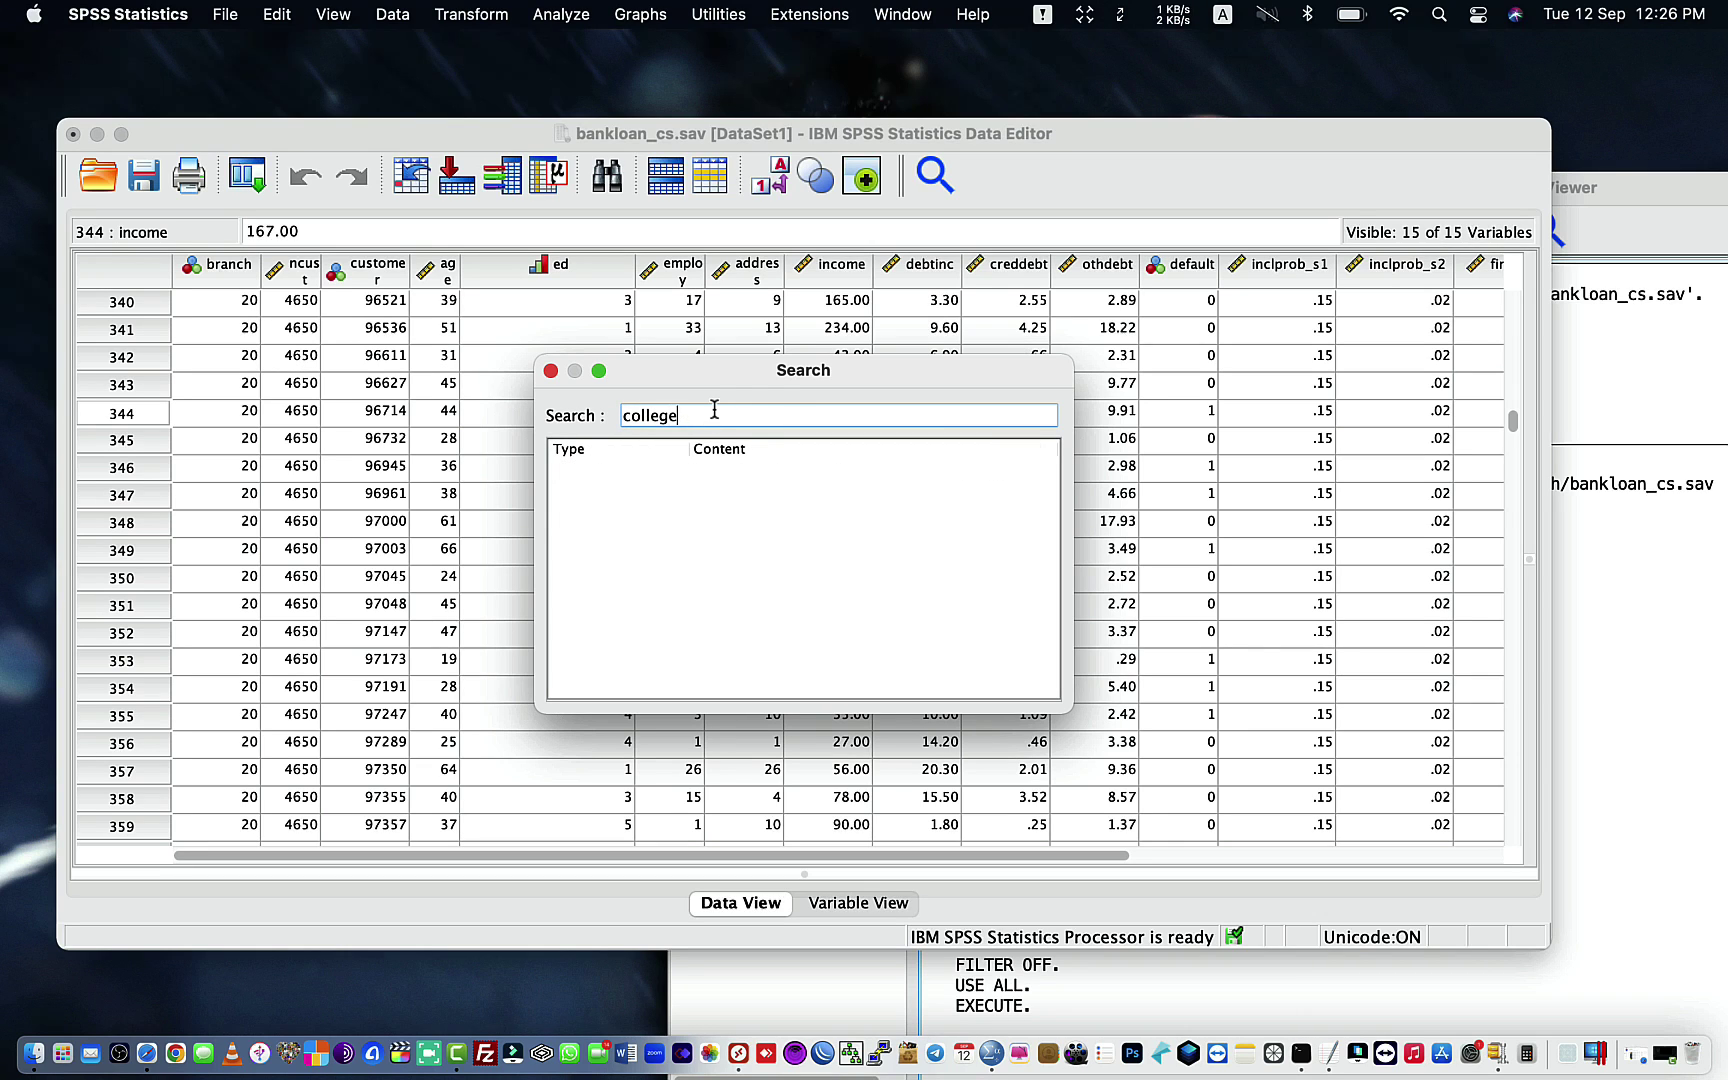
key(BackSpace)
key(BackSpace)
key(BackSpace)
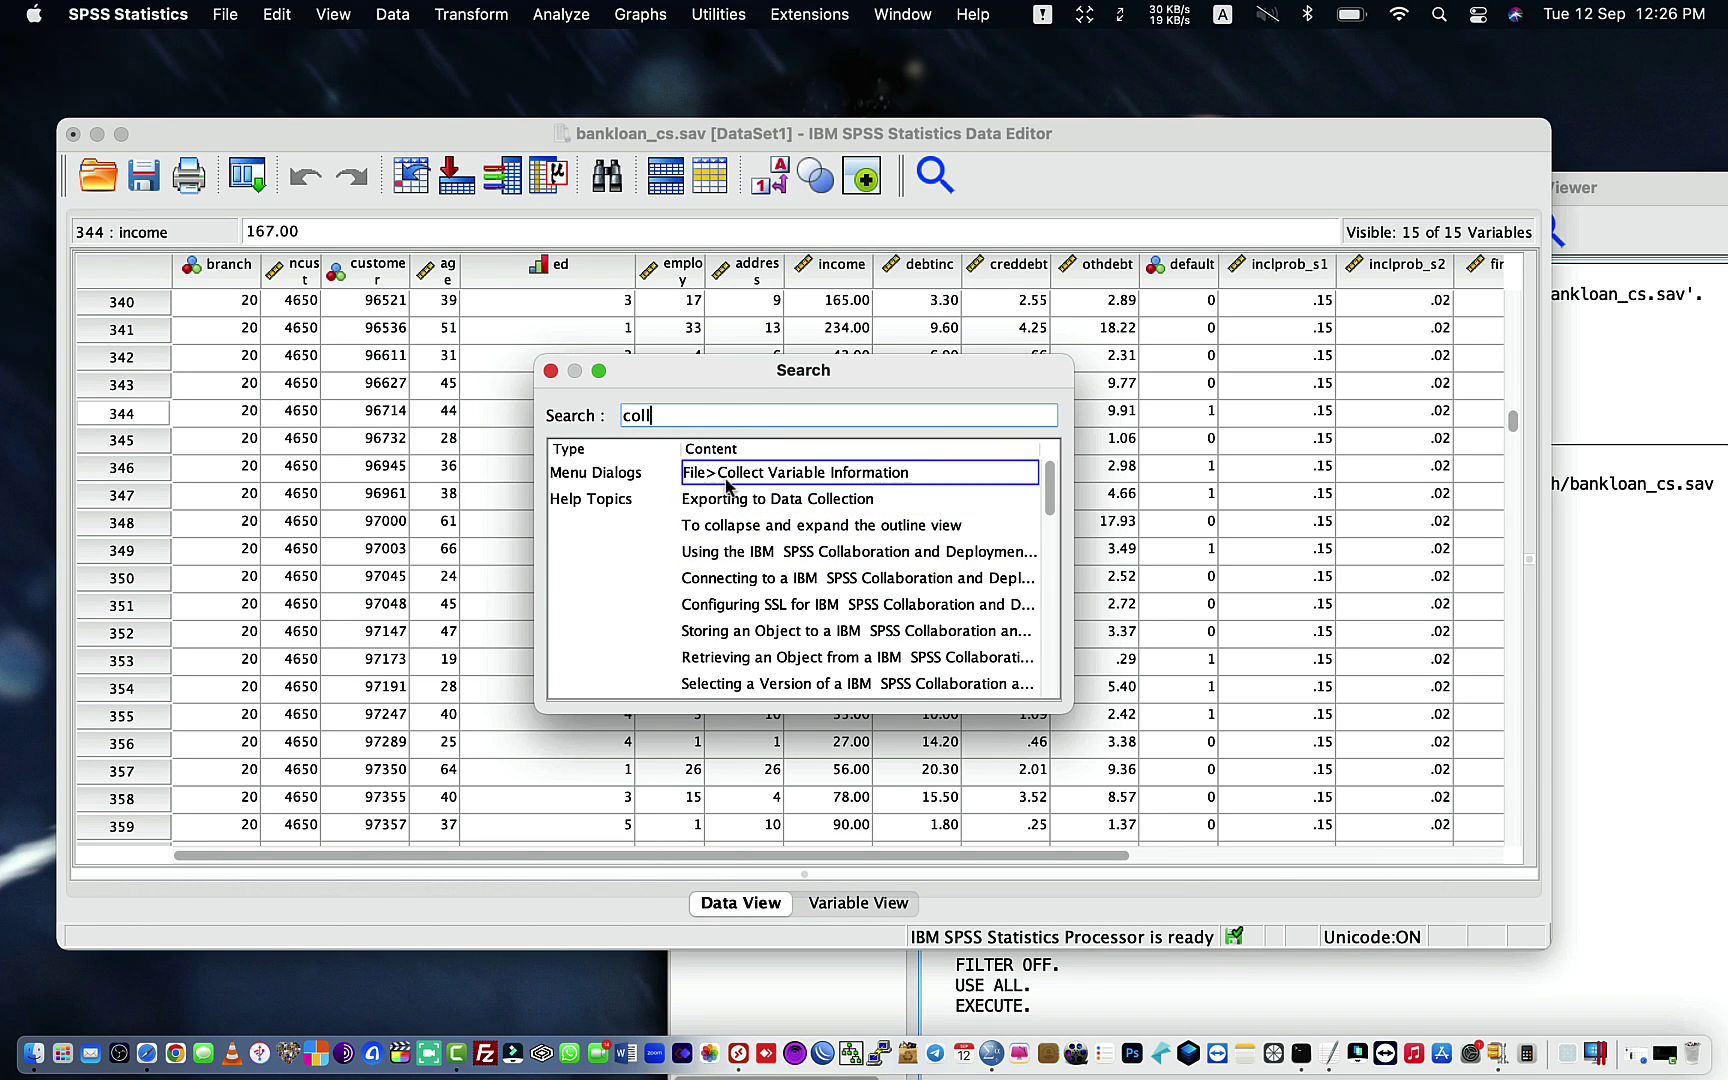
click(727, 478)
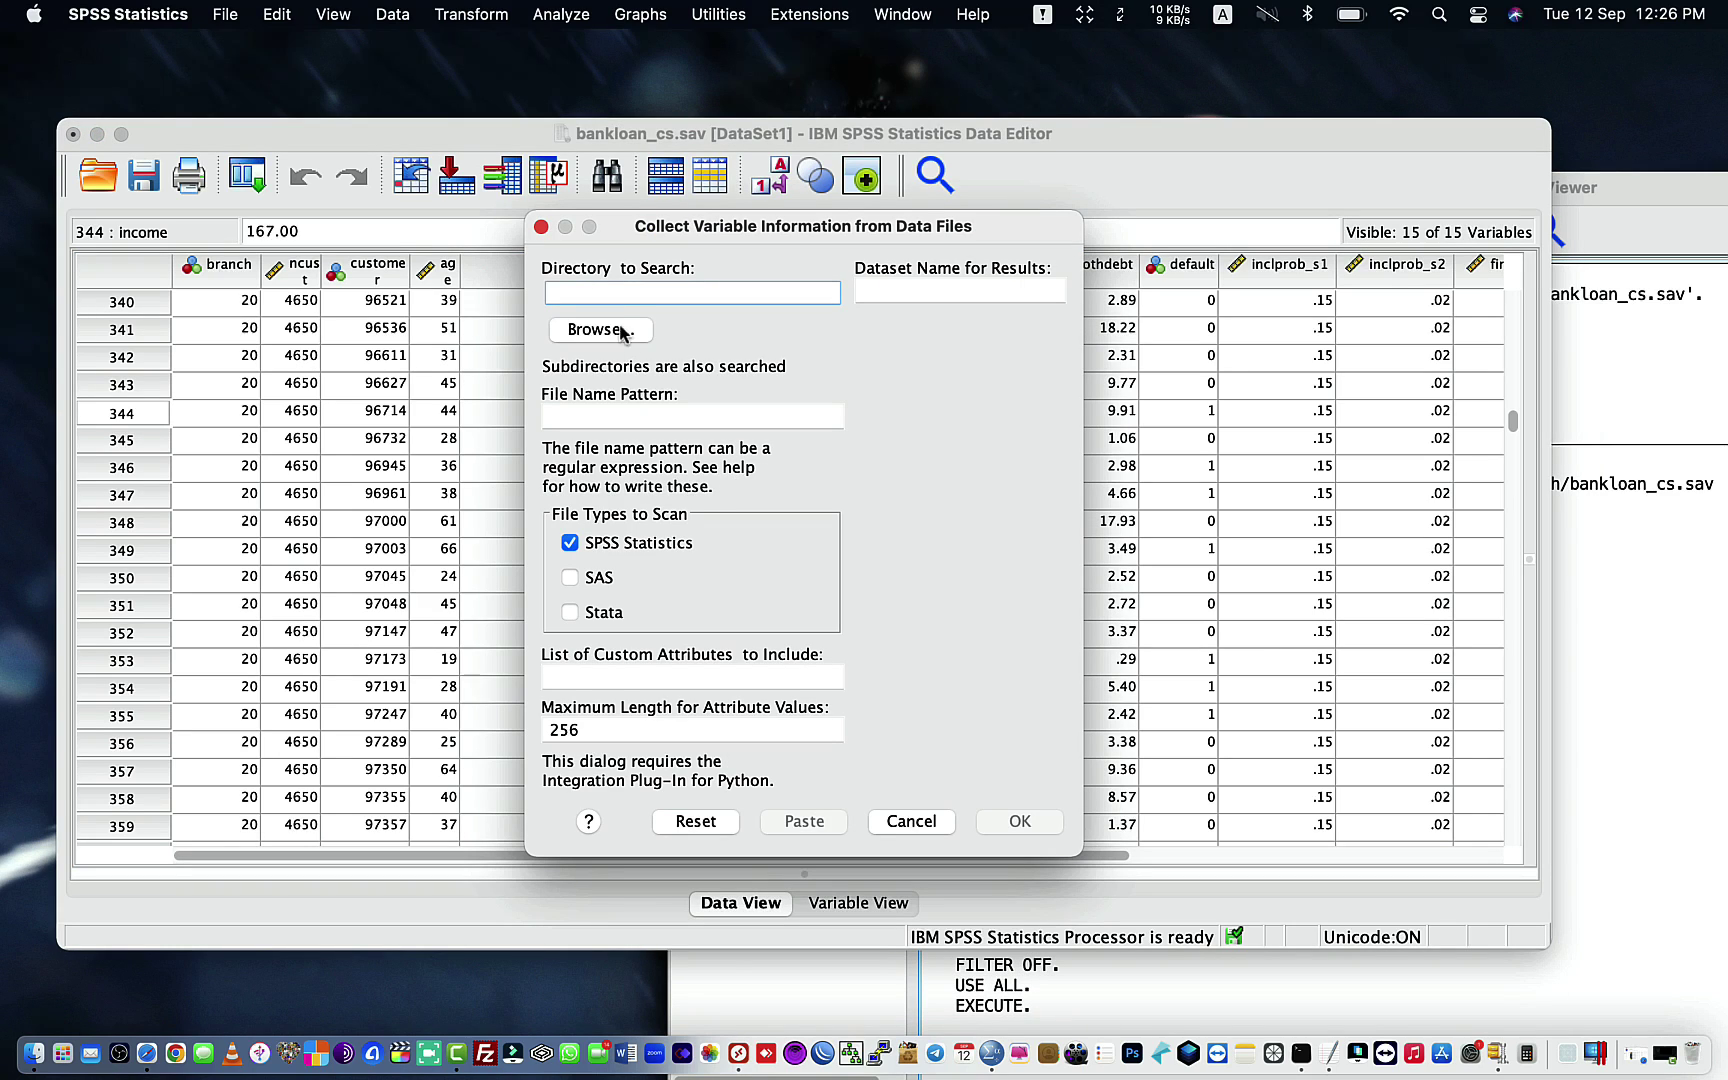
Step: Try to set up collecting variable information with Samples/English/MapData as the directory to search
text(college)
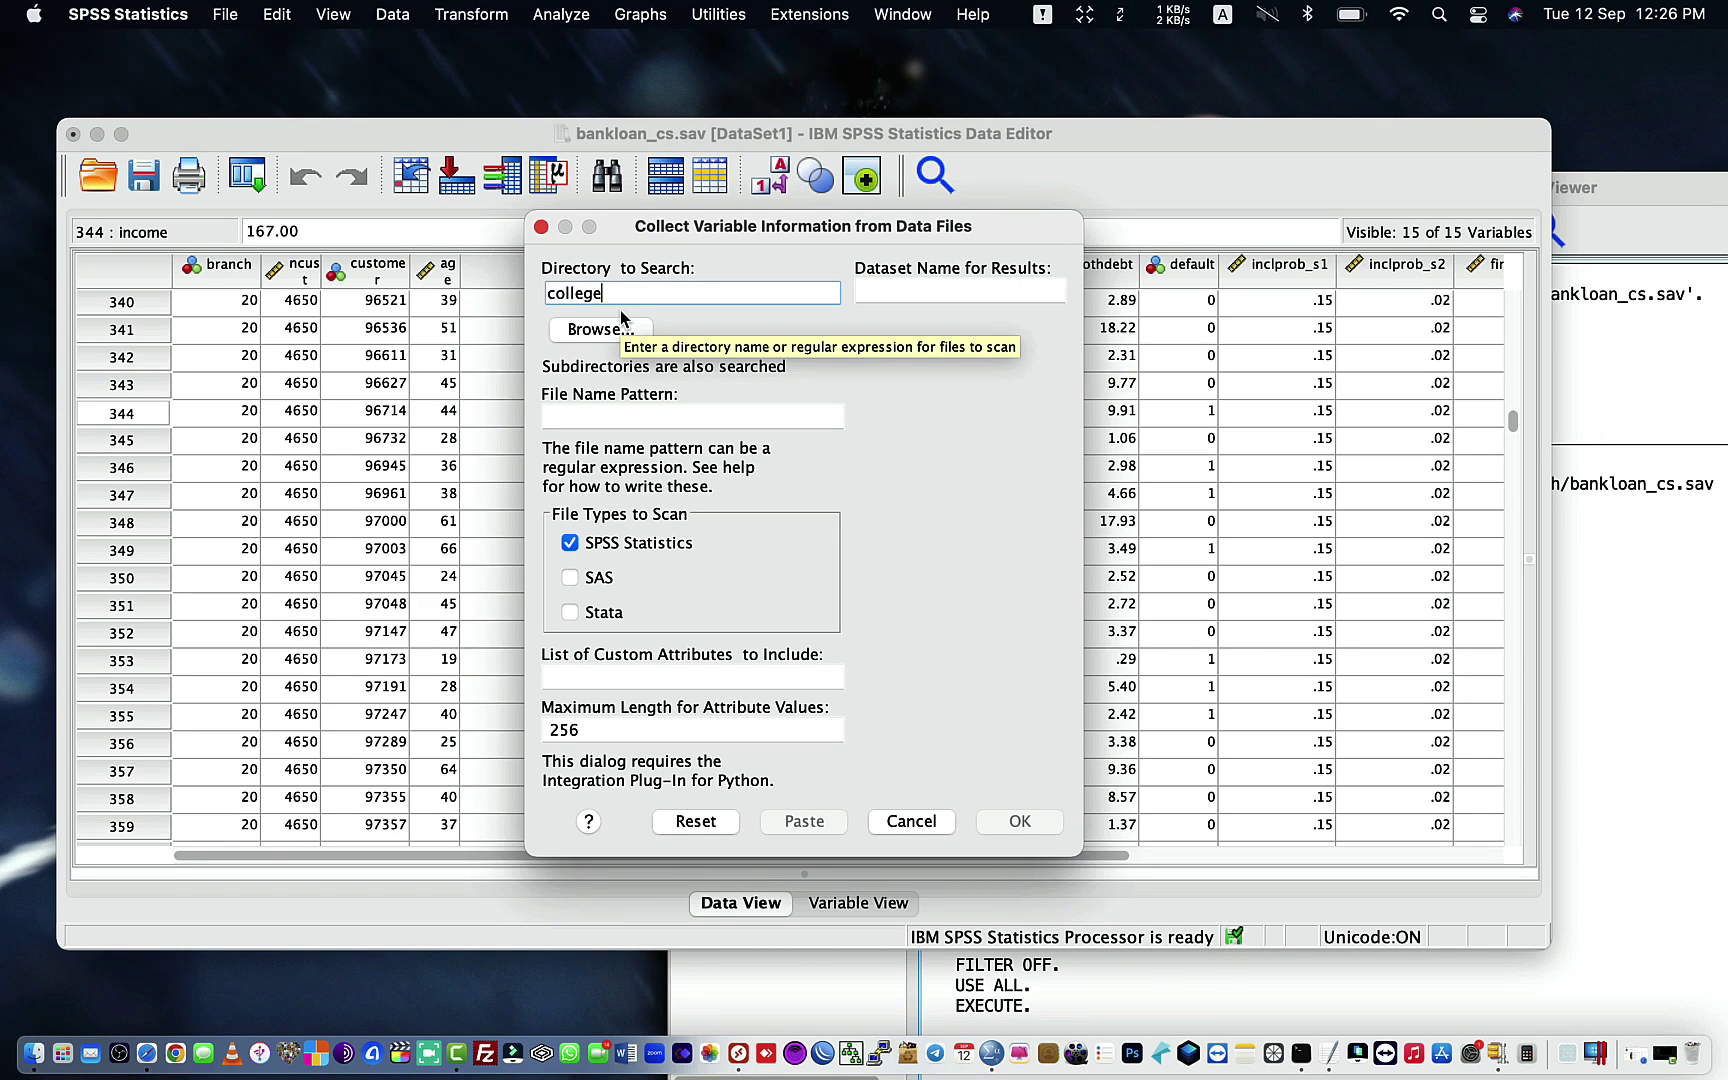
click(618, 324)
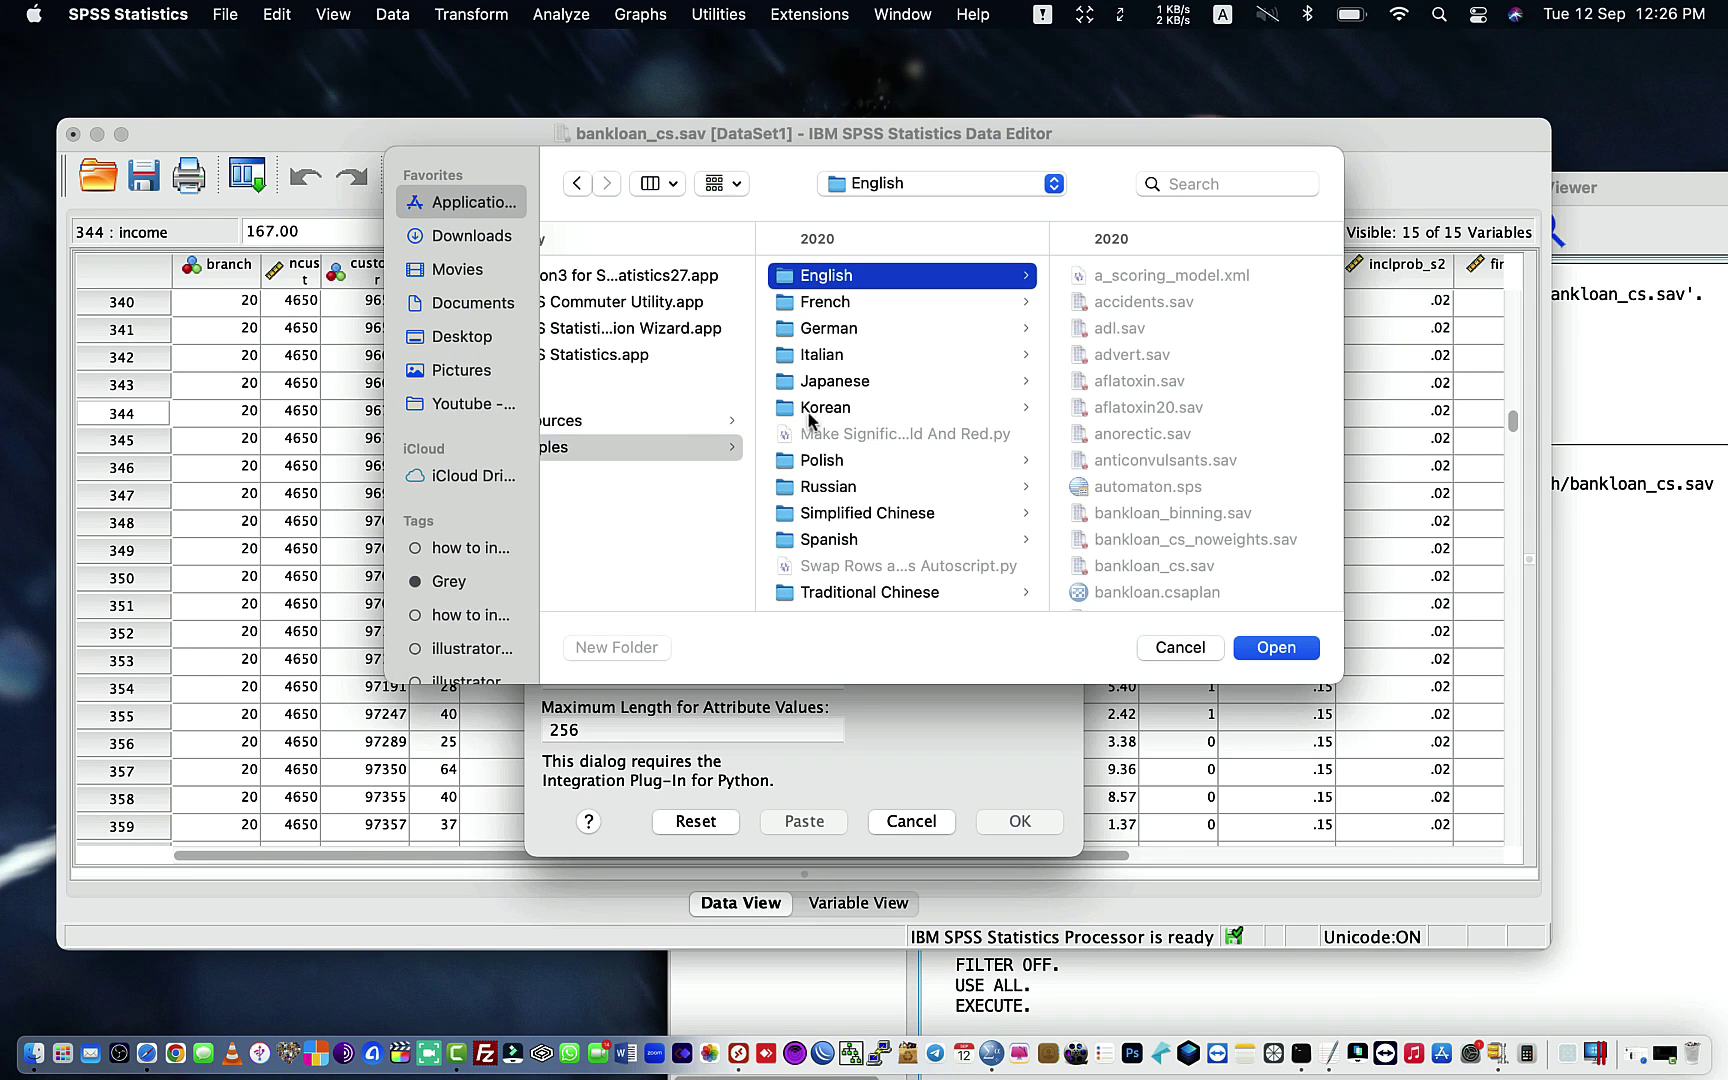
scroll(1130, 447, down, 15)
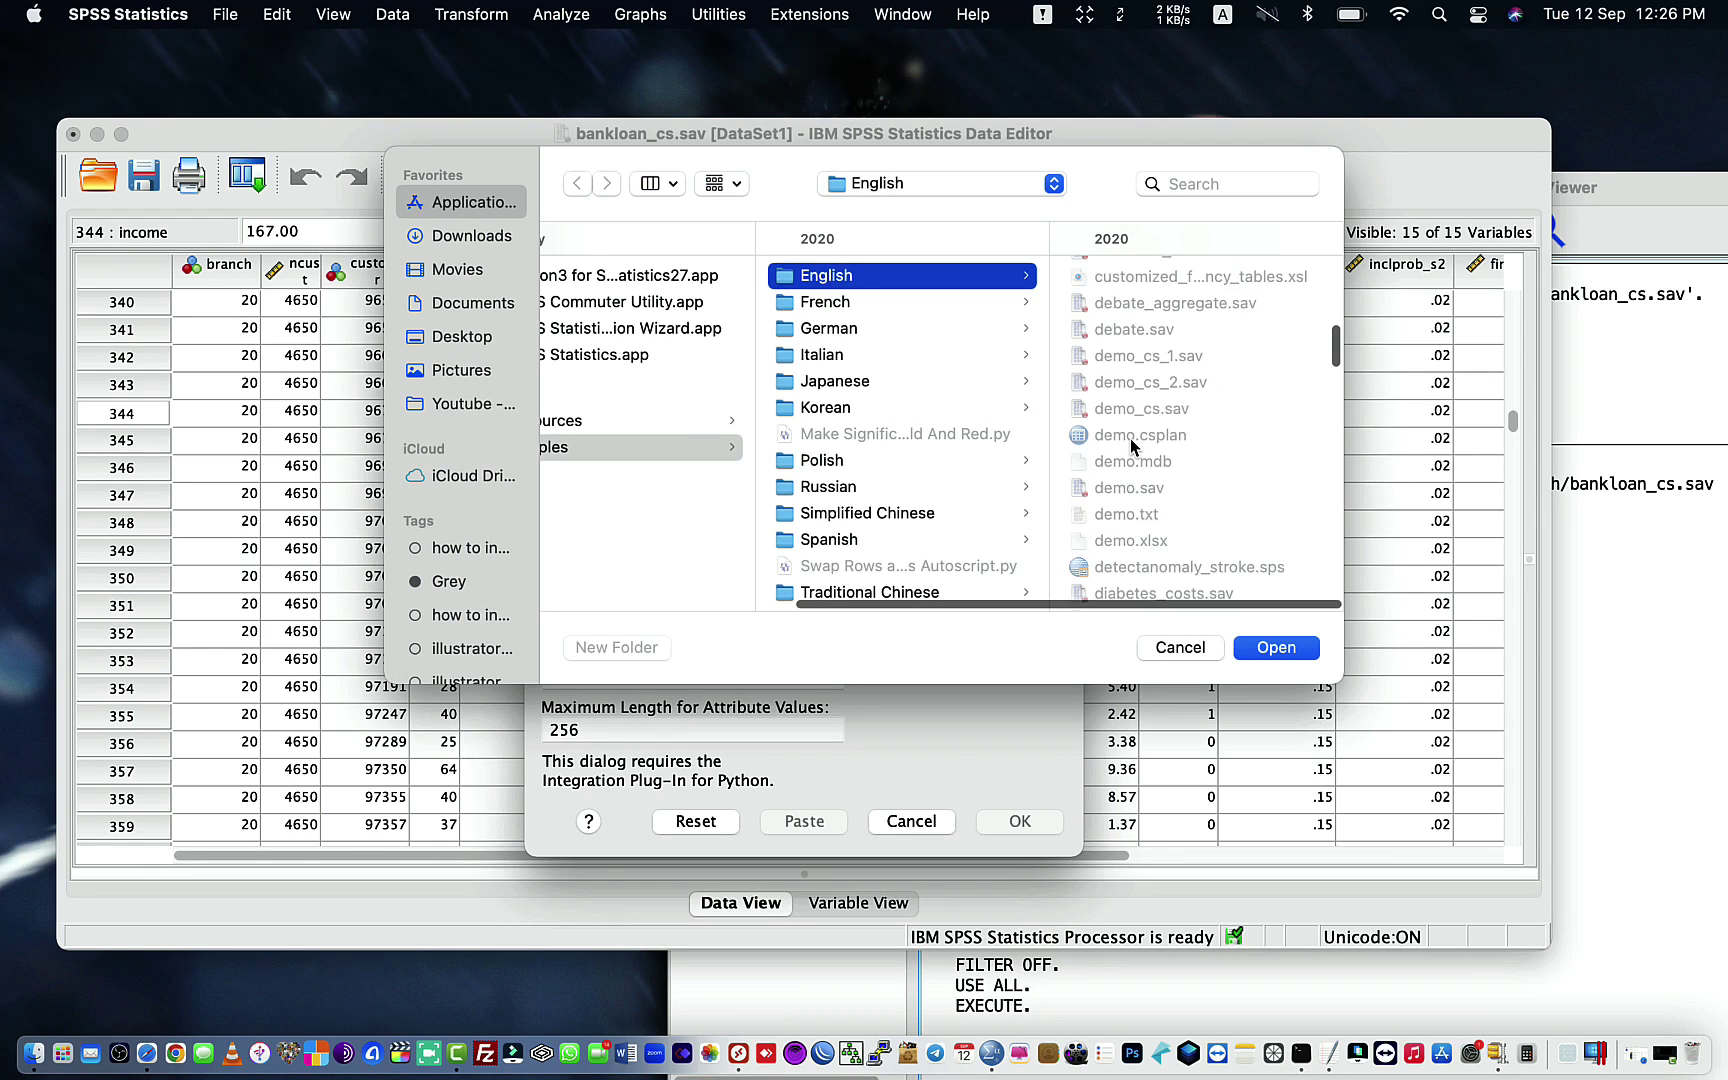
click(1175, 488)
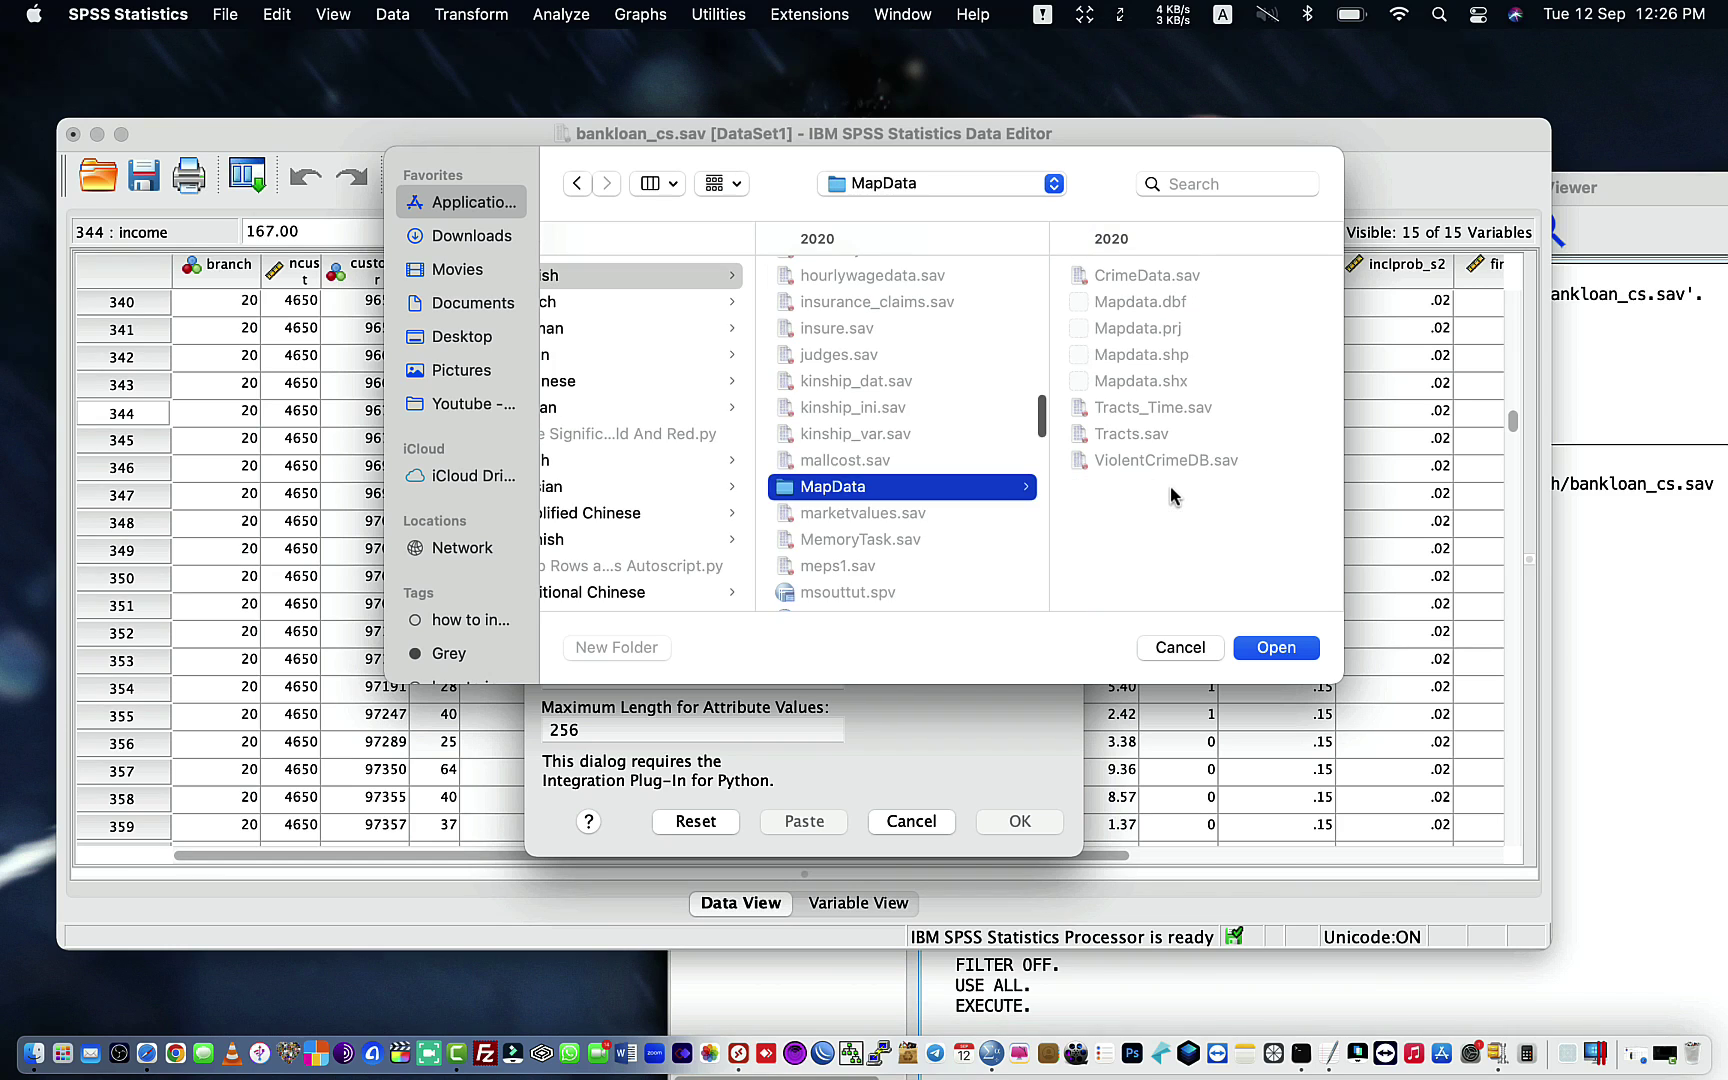
click(1280, 648)
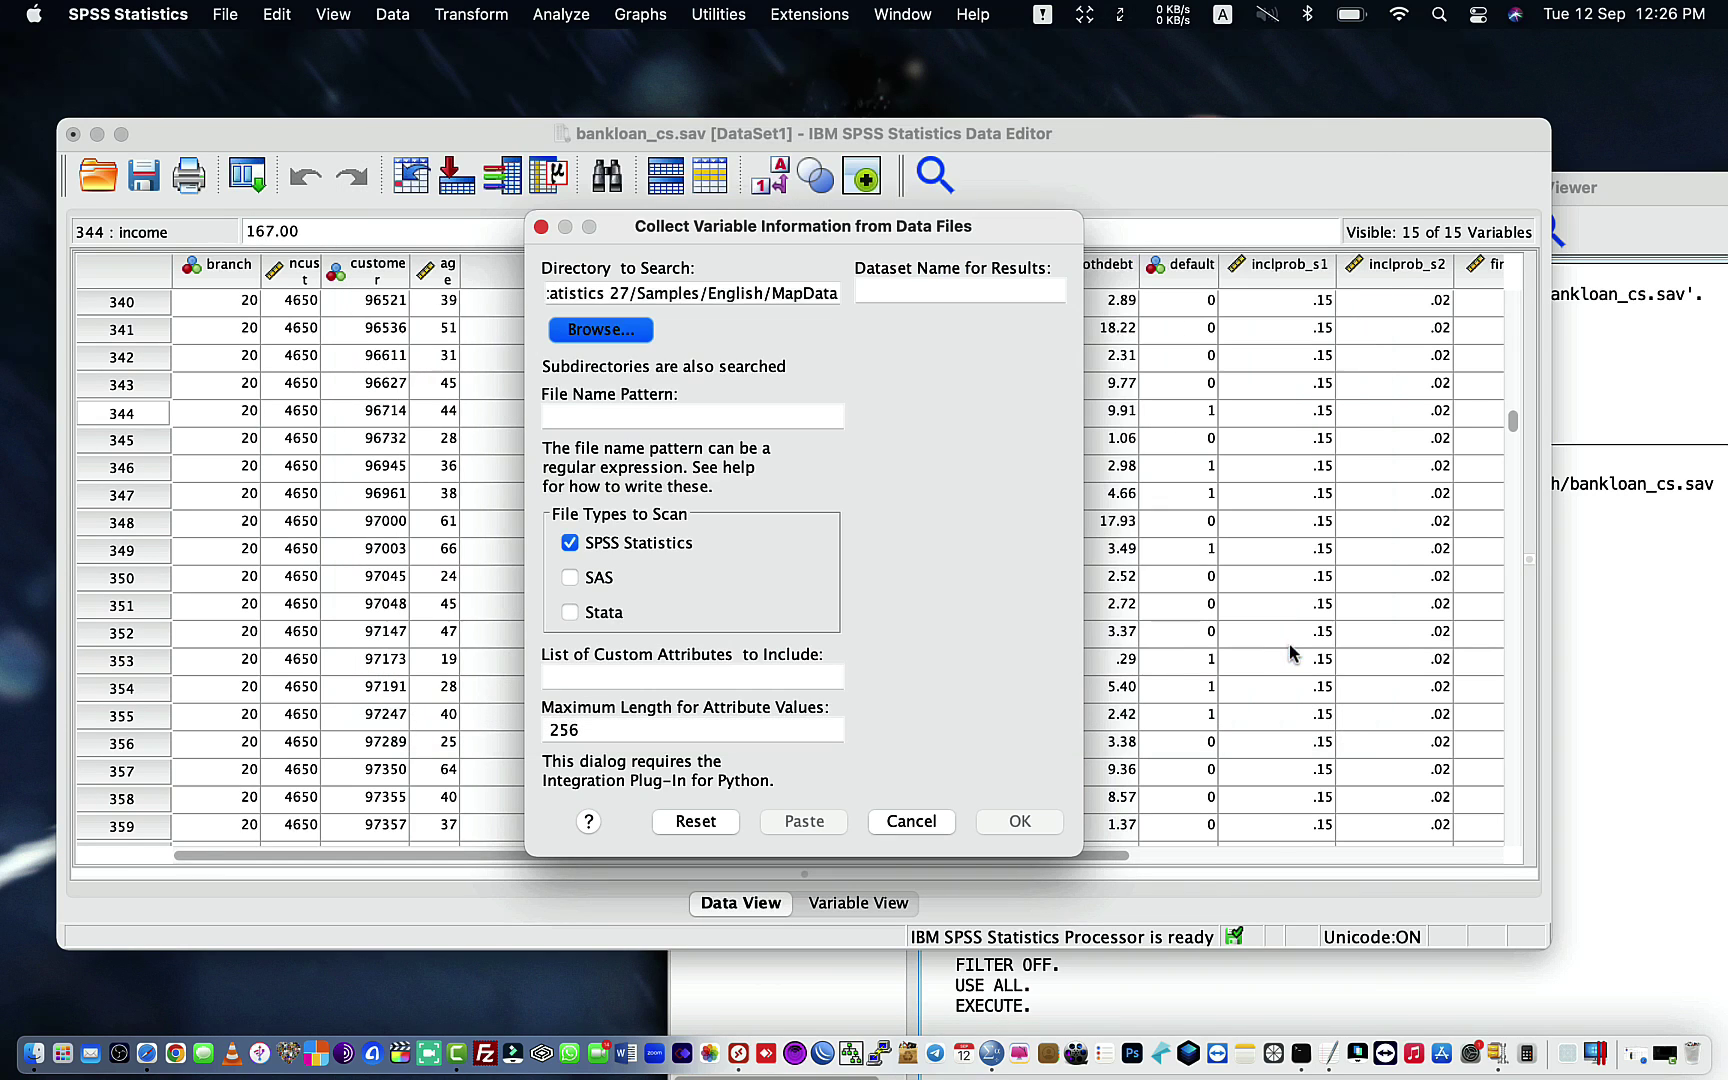
click(948, 821)
Step: Switch to the variable definitions, look through the list and select the name of the ed variable
scroll(752, 607, down, 12)
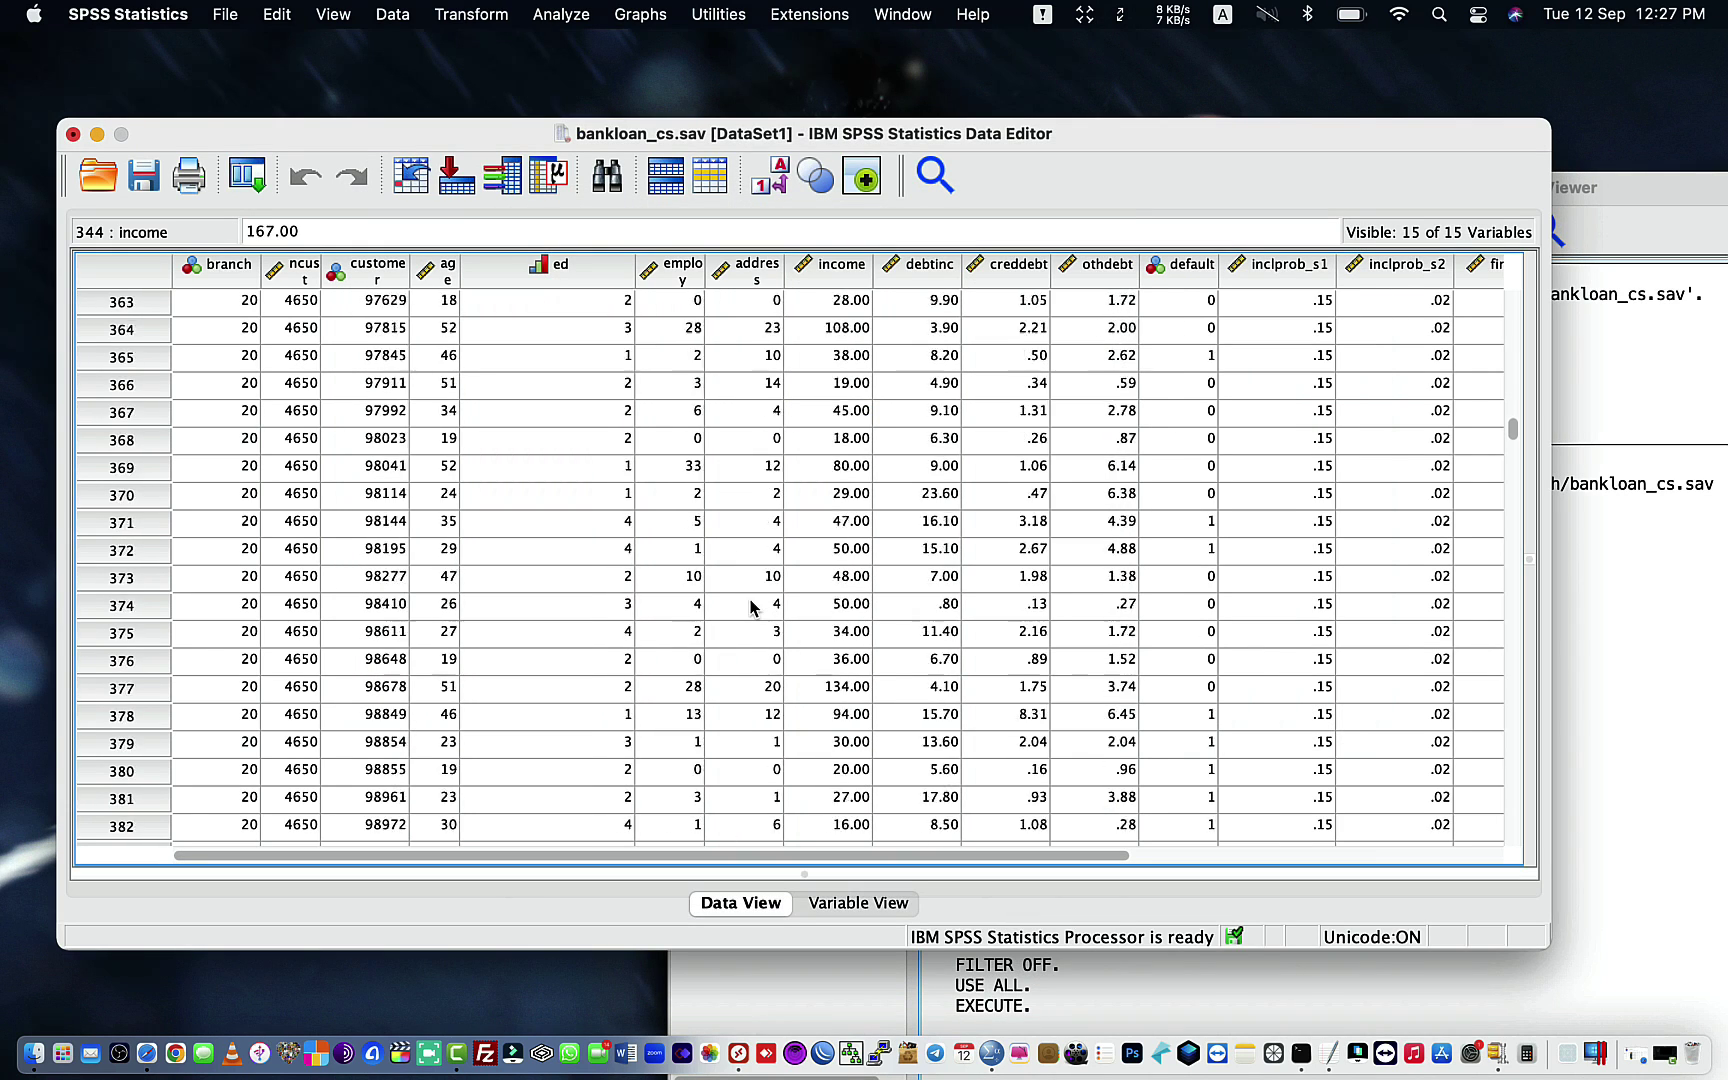
click(852, 904)
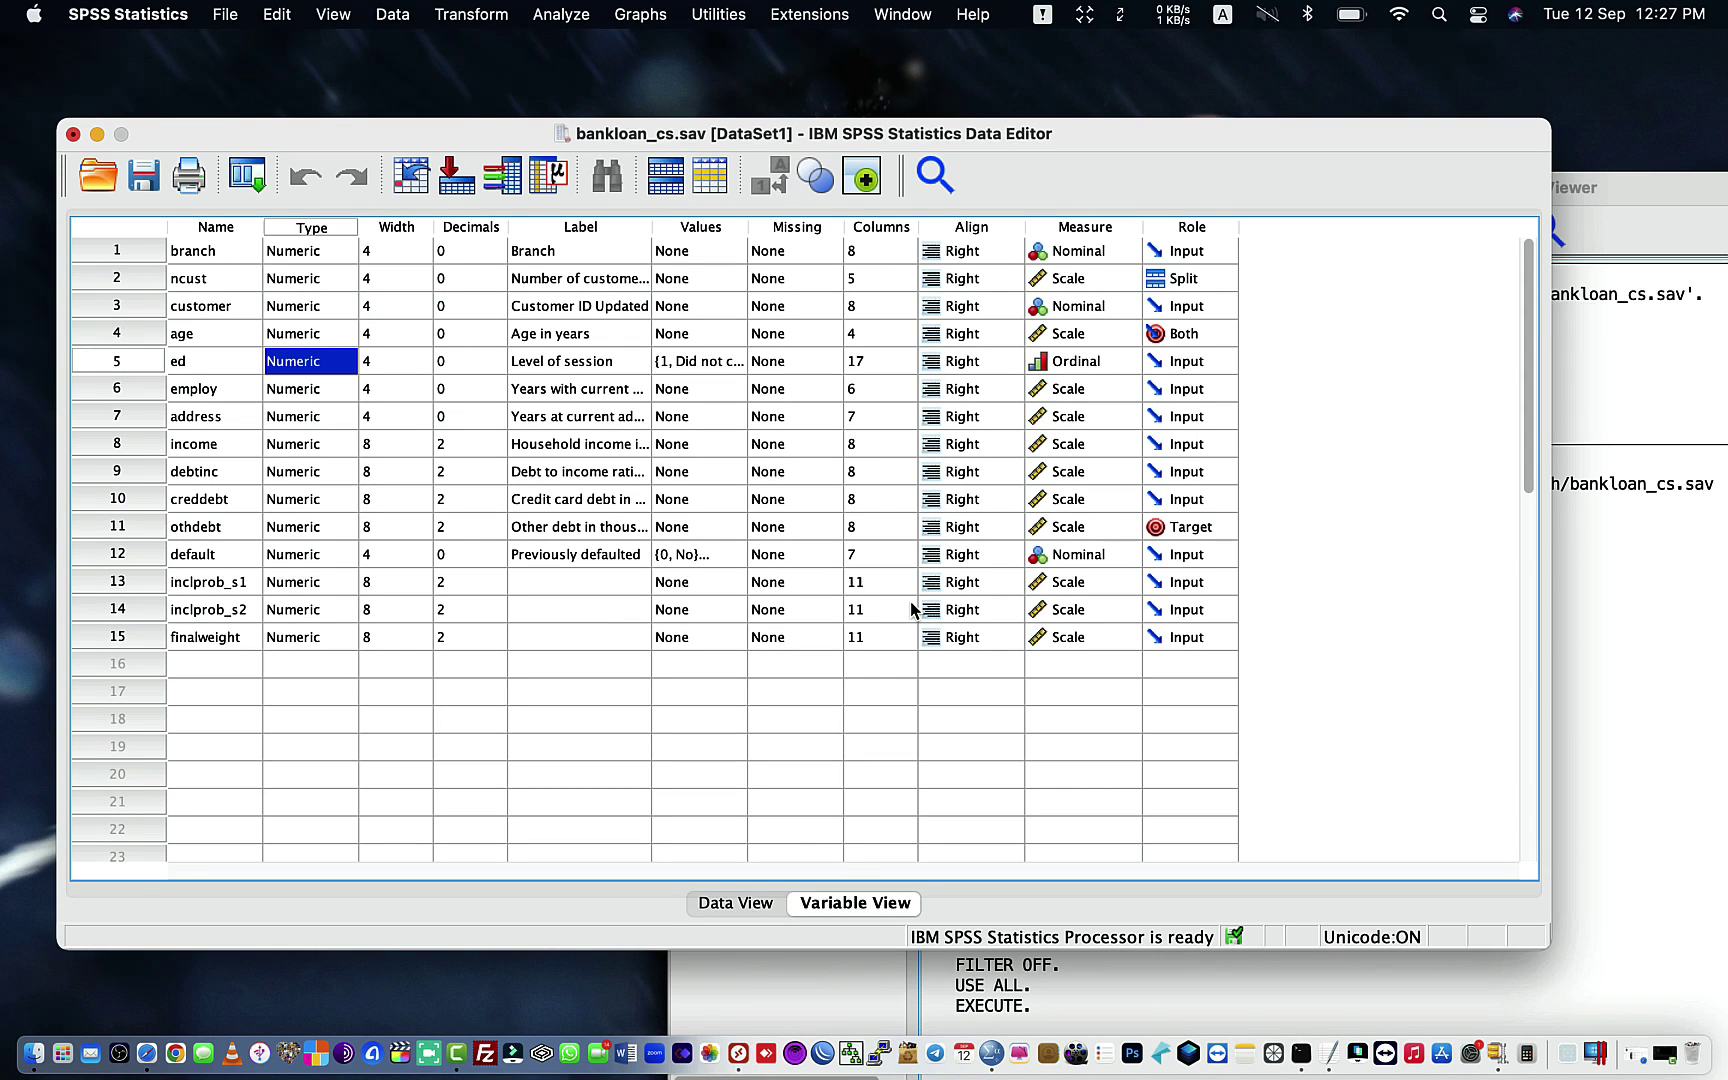
scroll(912, 609, down, 10)
scroll(912, 609, up, 10)
double_click(227, 528)
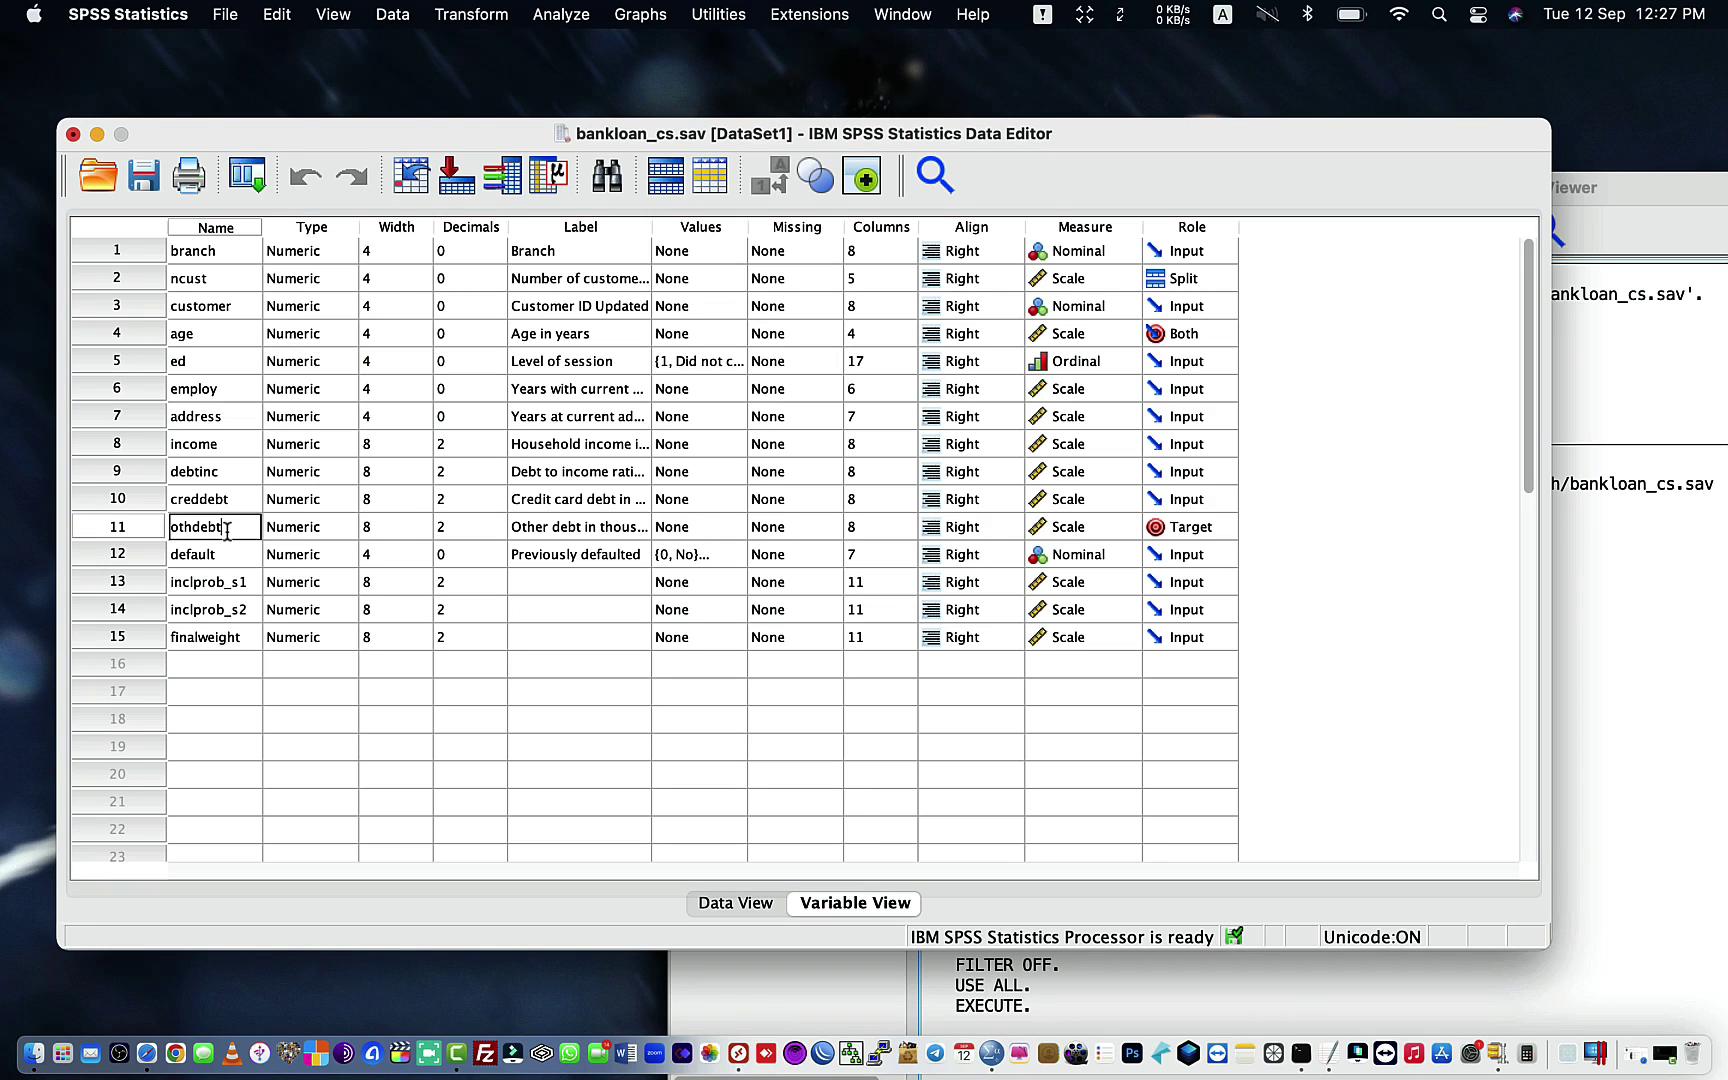
click(205, 367)
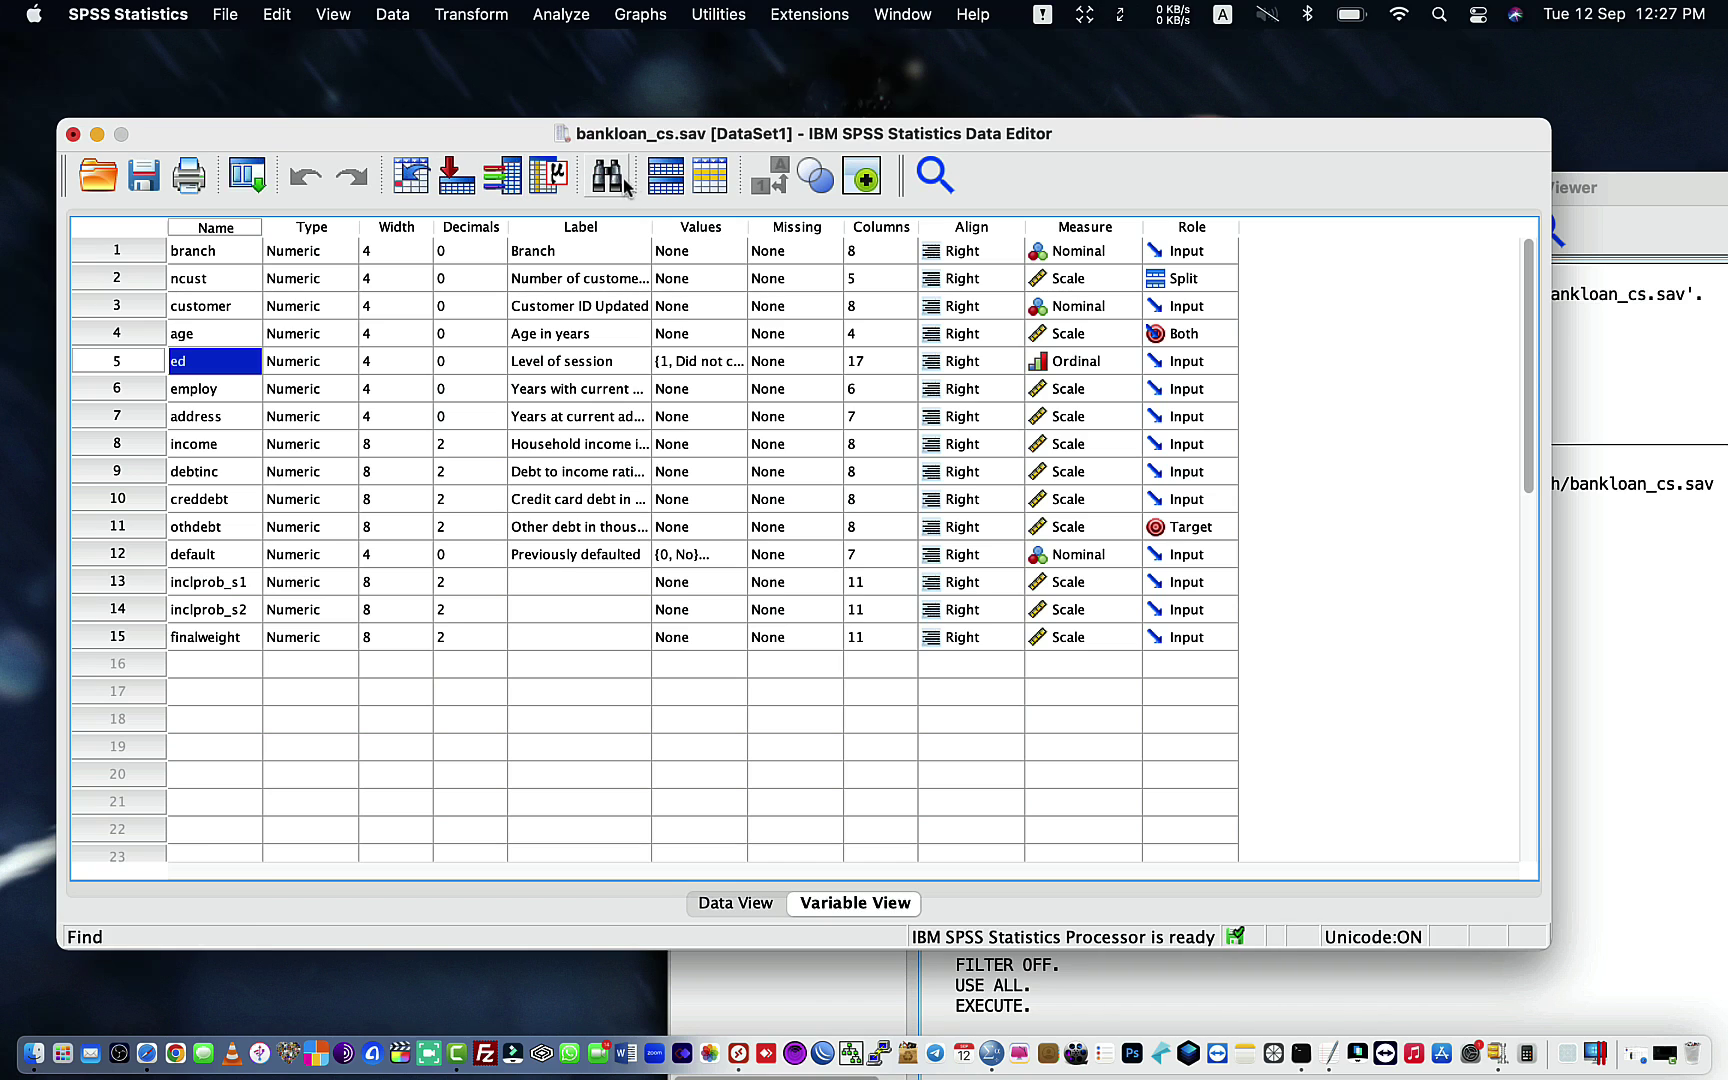
Step: Run Split File with all cases analyzed and no groups created
click(770, 175)
click(587, 497)
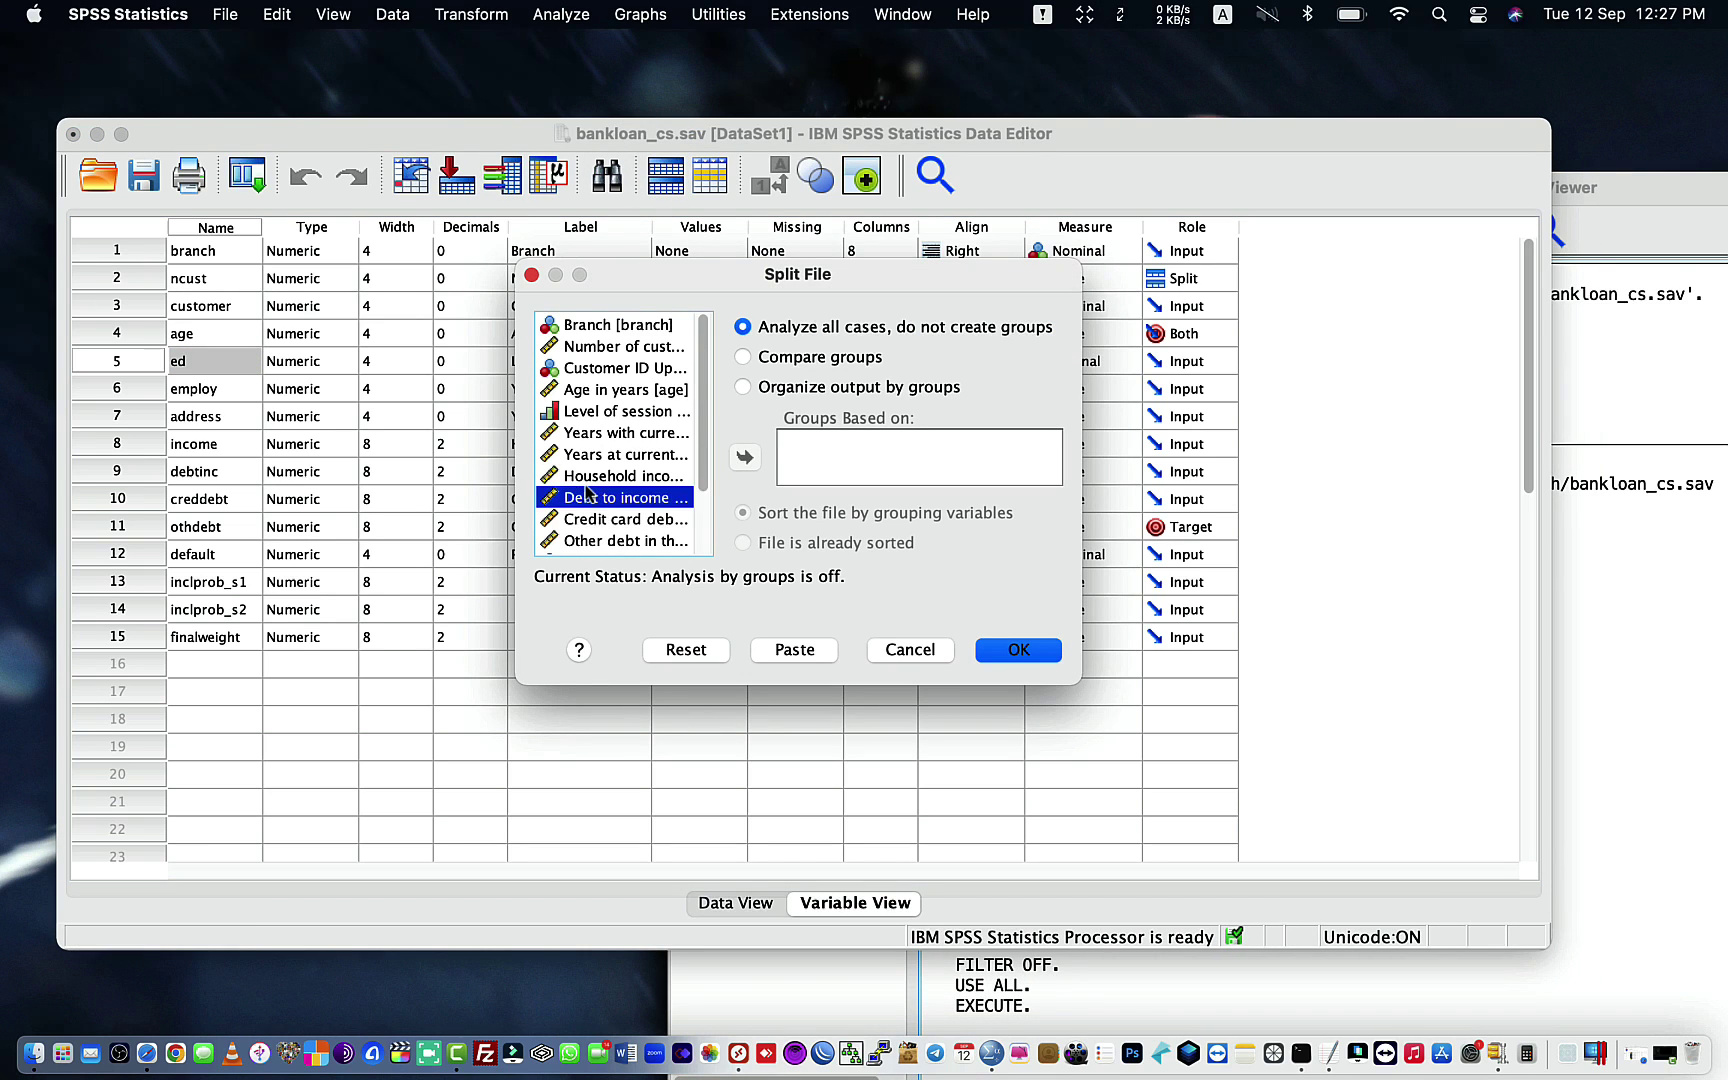
scroll(587, 497, down, 4)
click(588, 482)
click(590, 504)
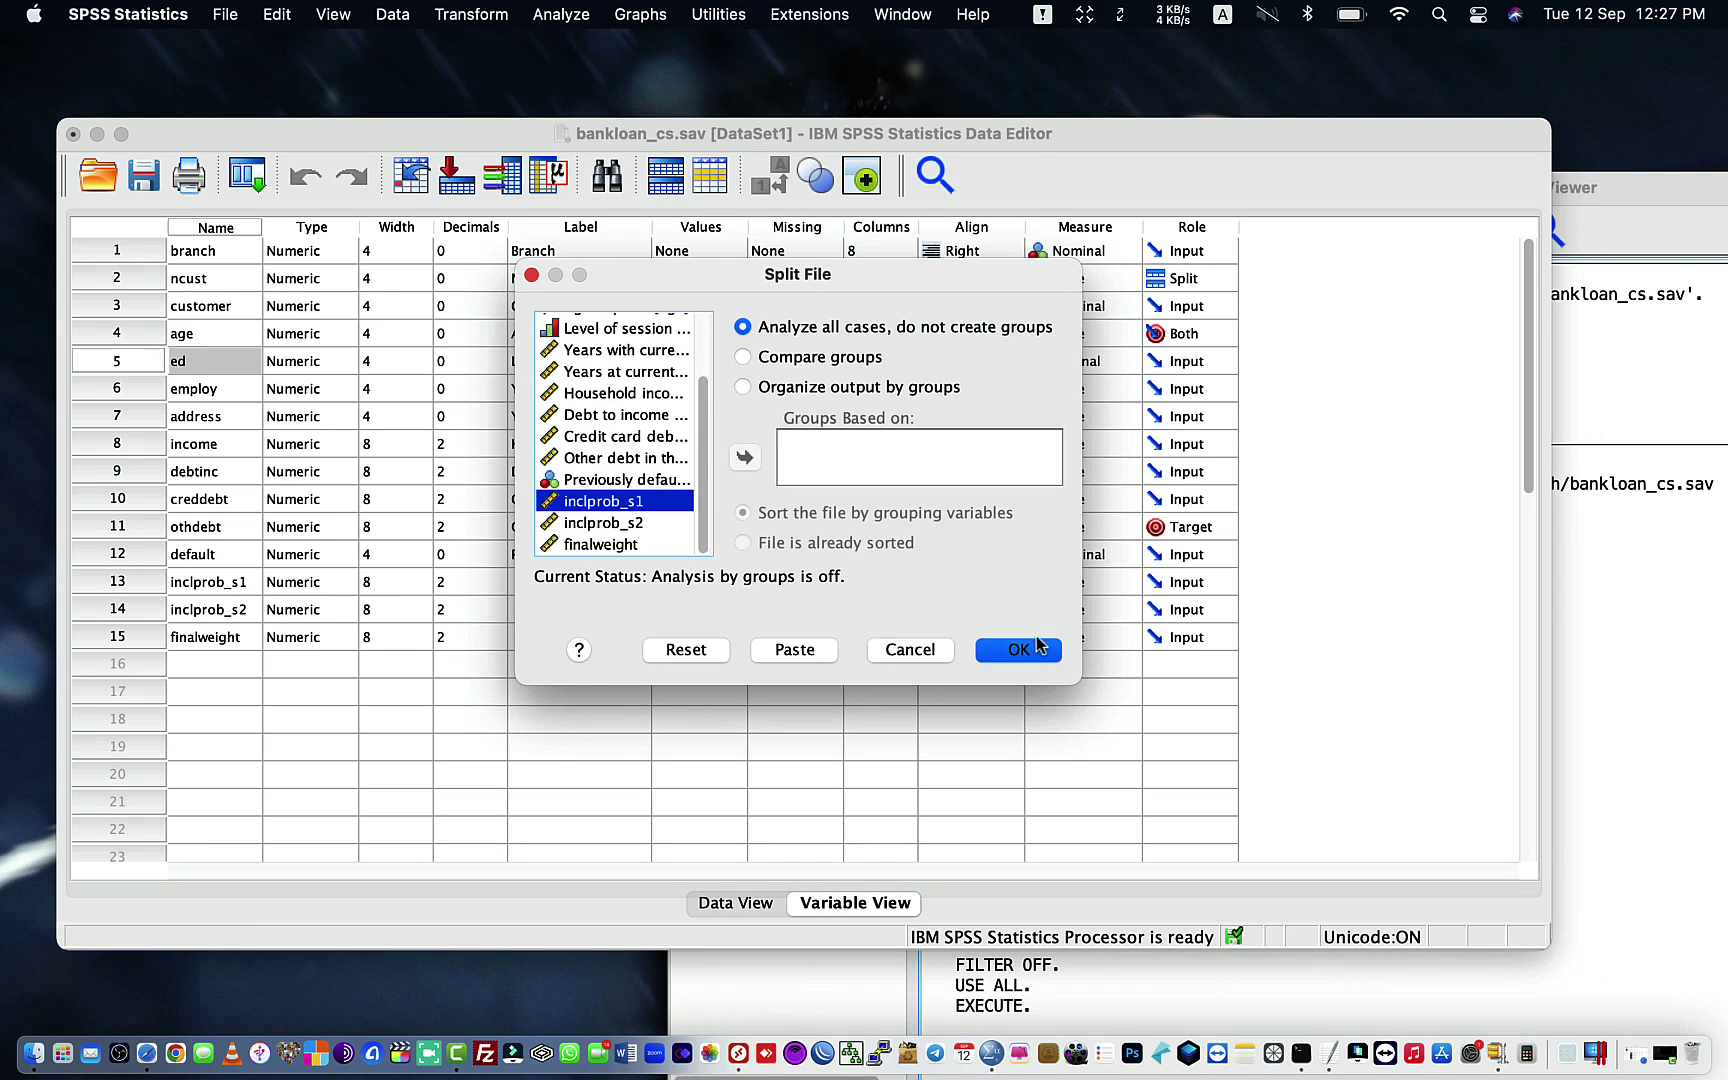
click(1038, 645)
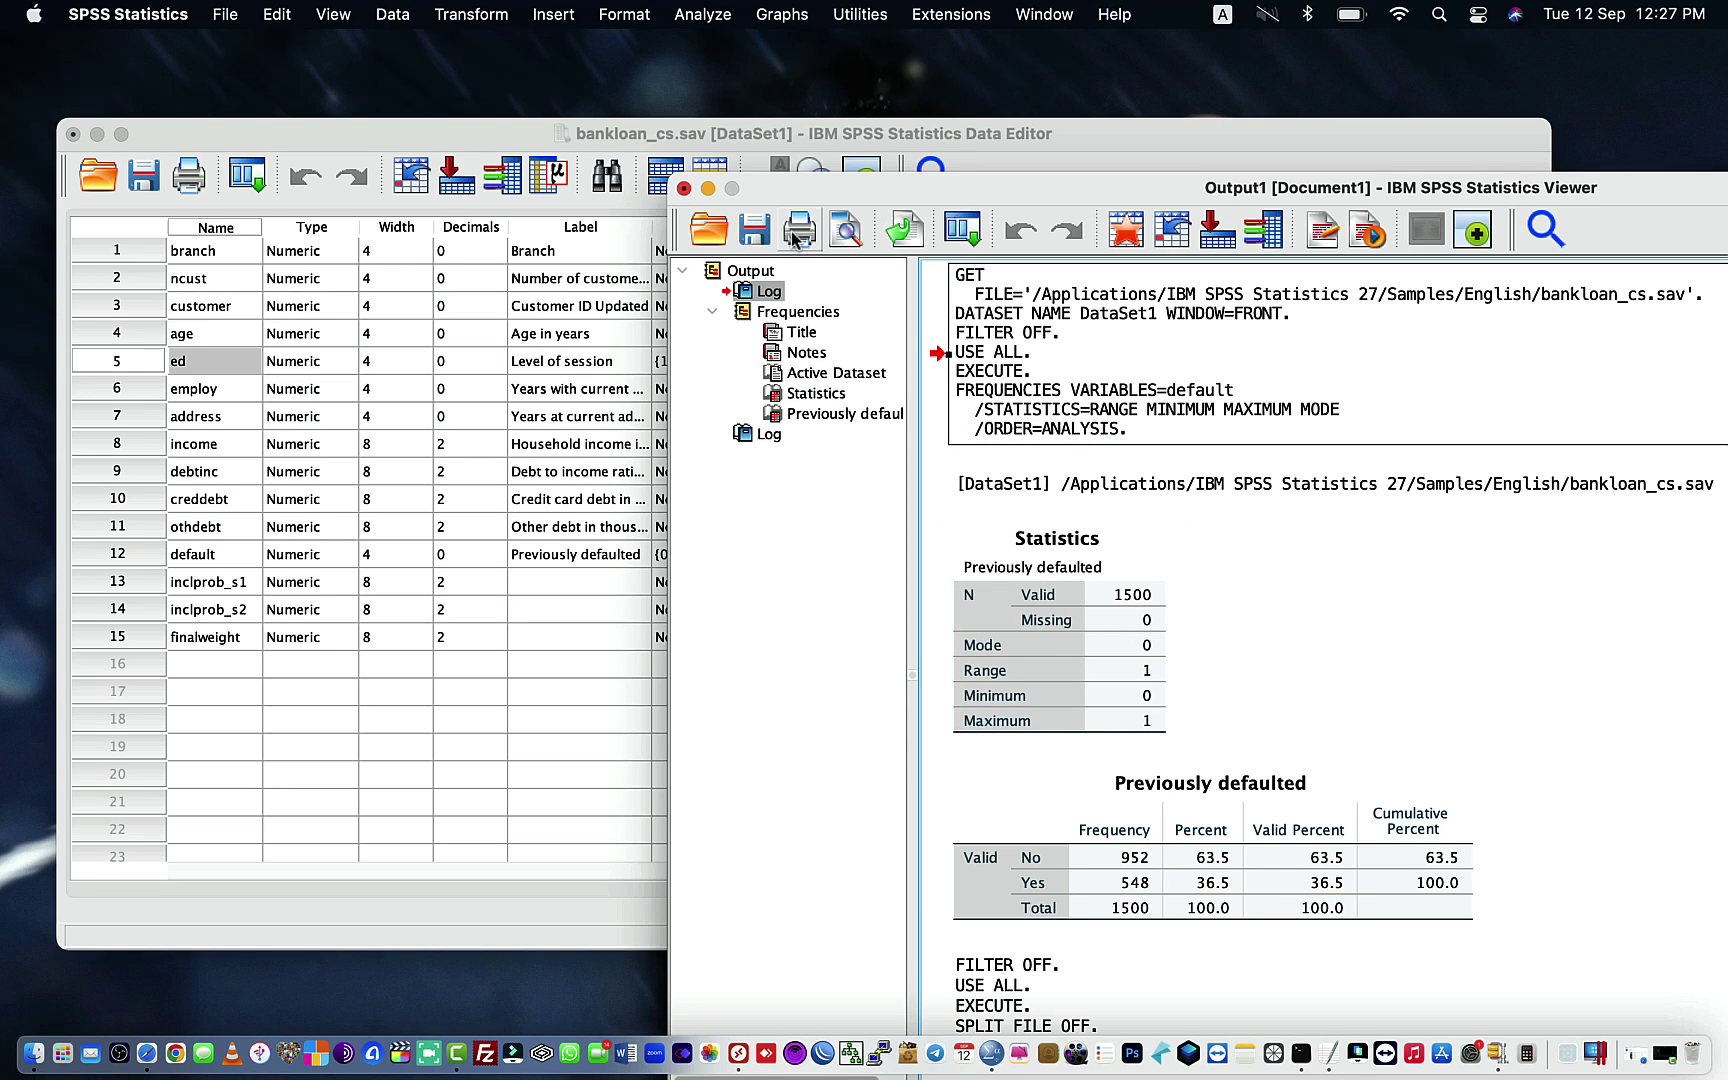
Step: Check the print settings for the selected output and close them without printing
key(super+p)
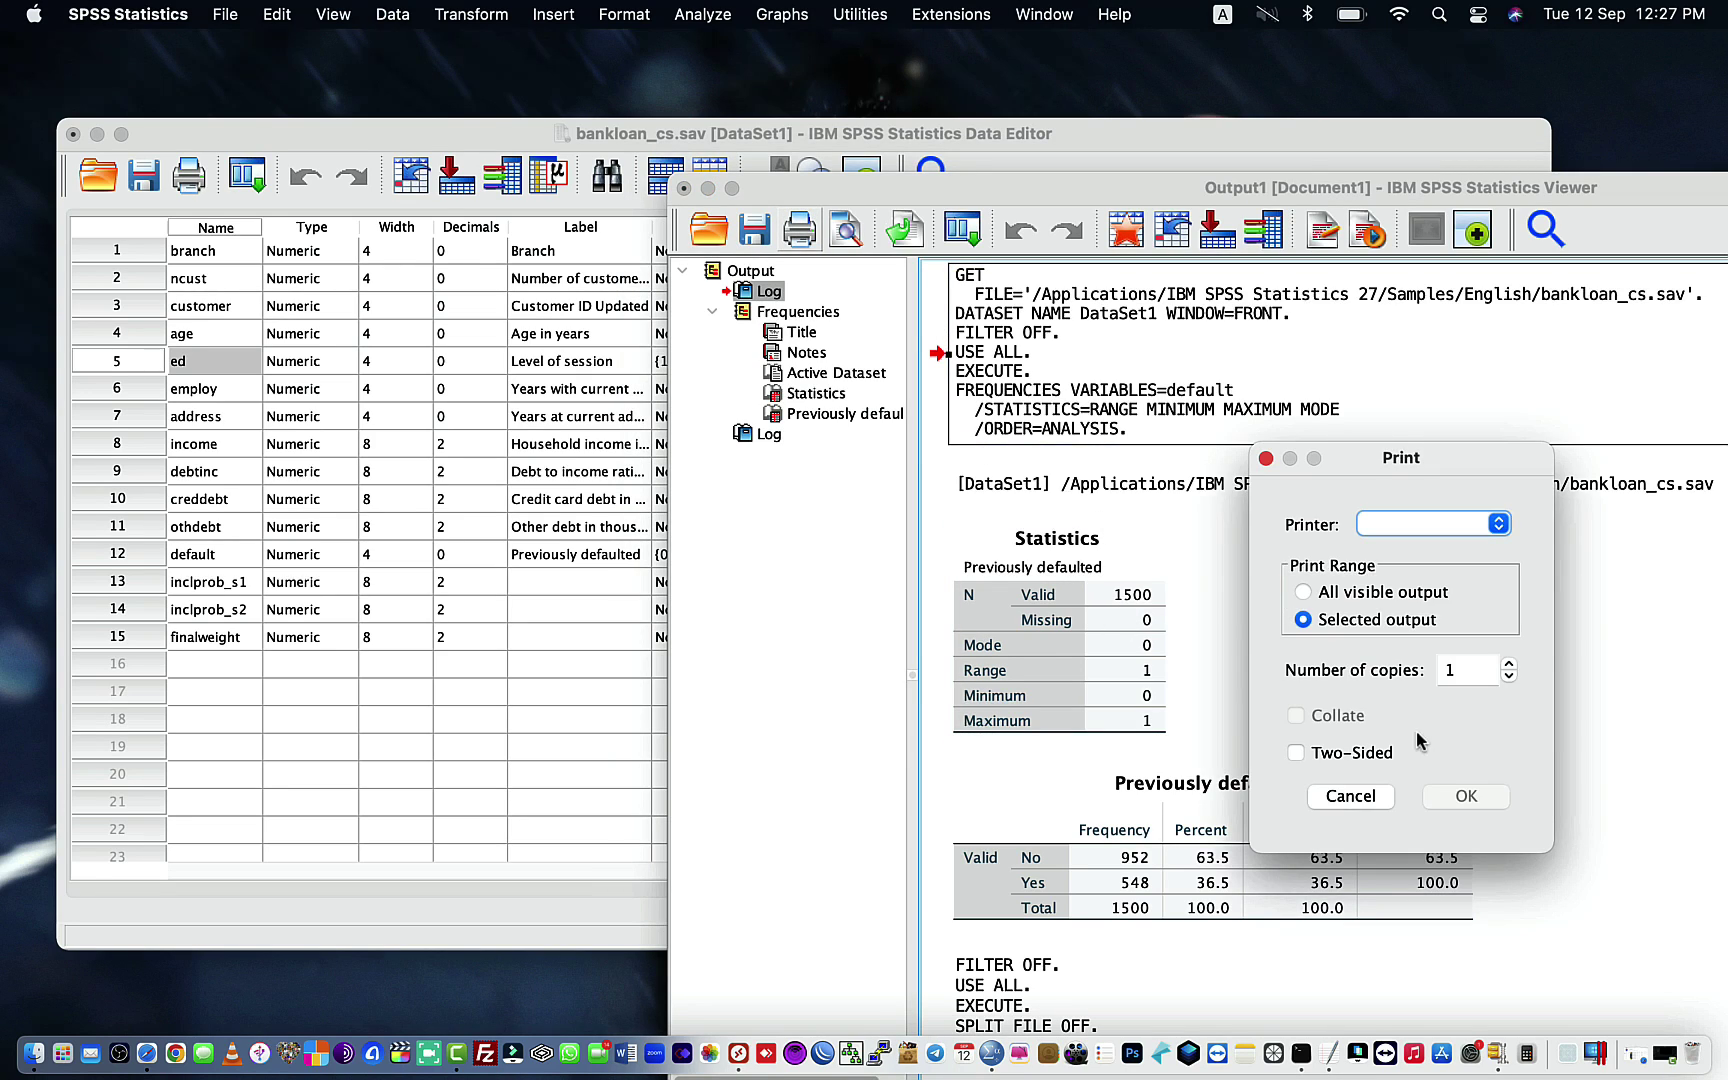
click(1360, 797)
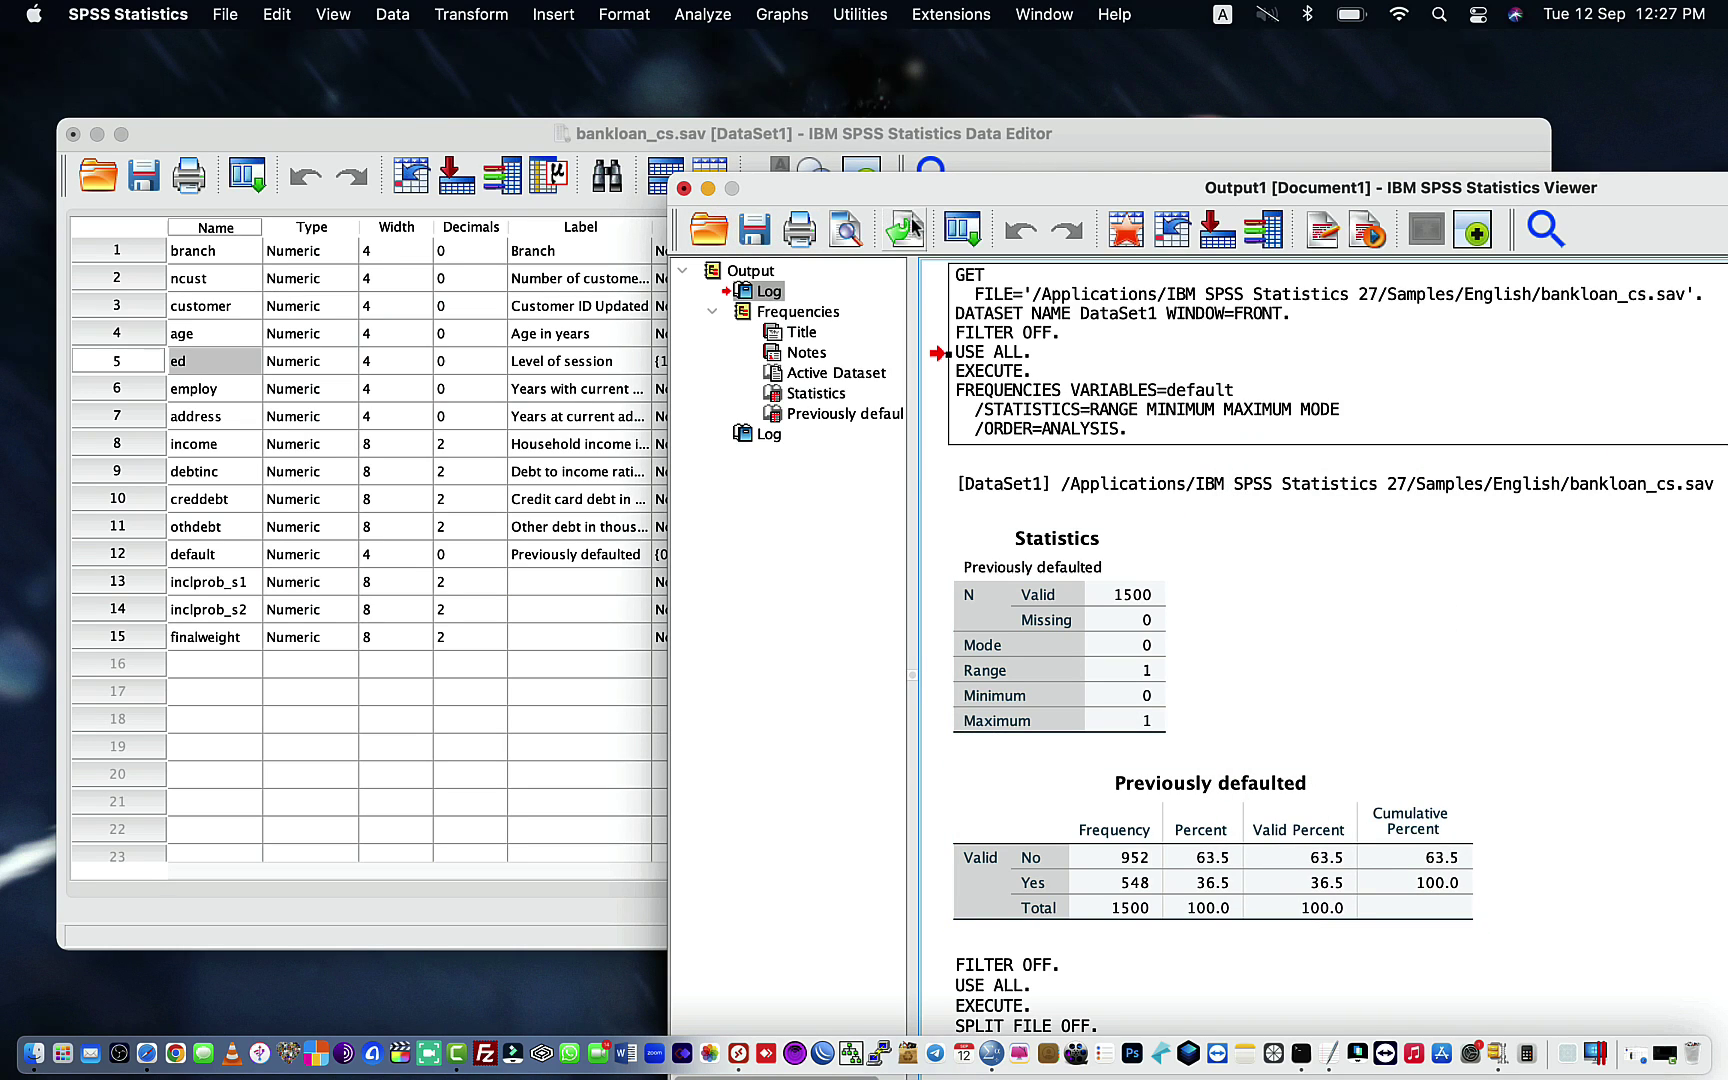
Step: Export all output as an HTML document named OUTPUT.htm
click(910, 228)
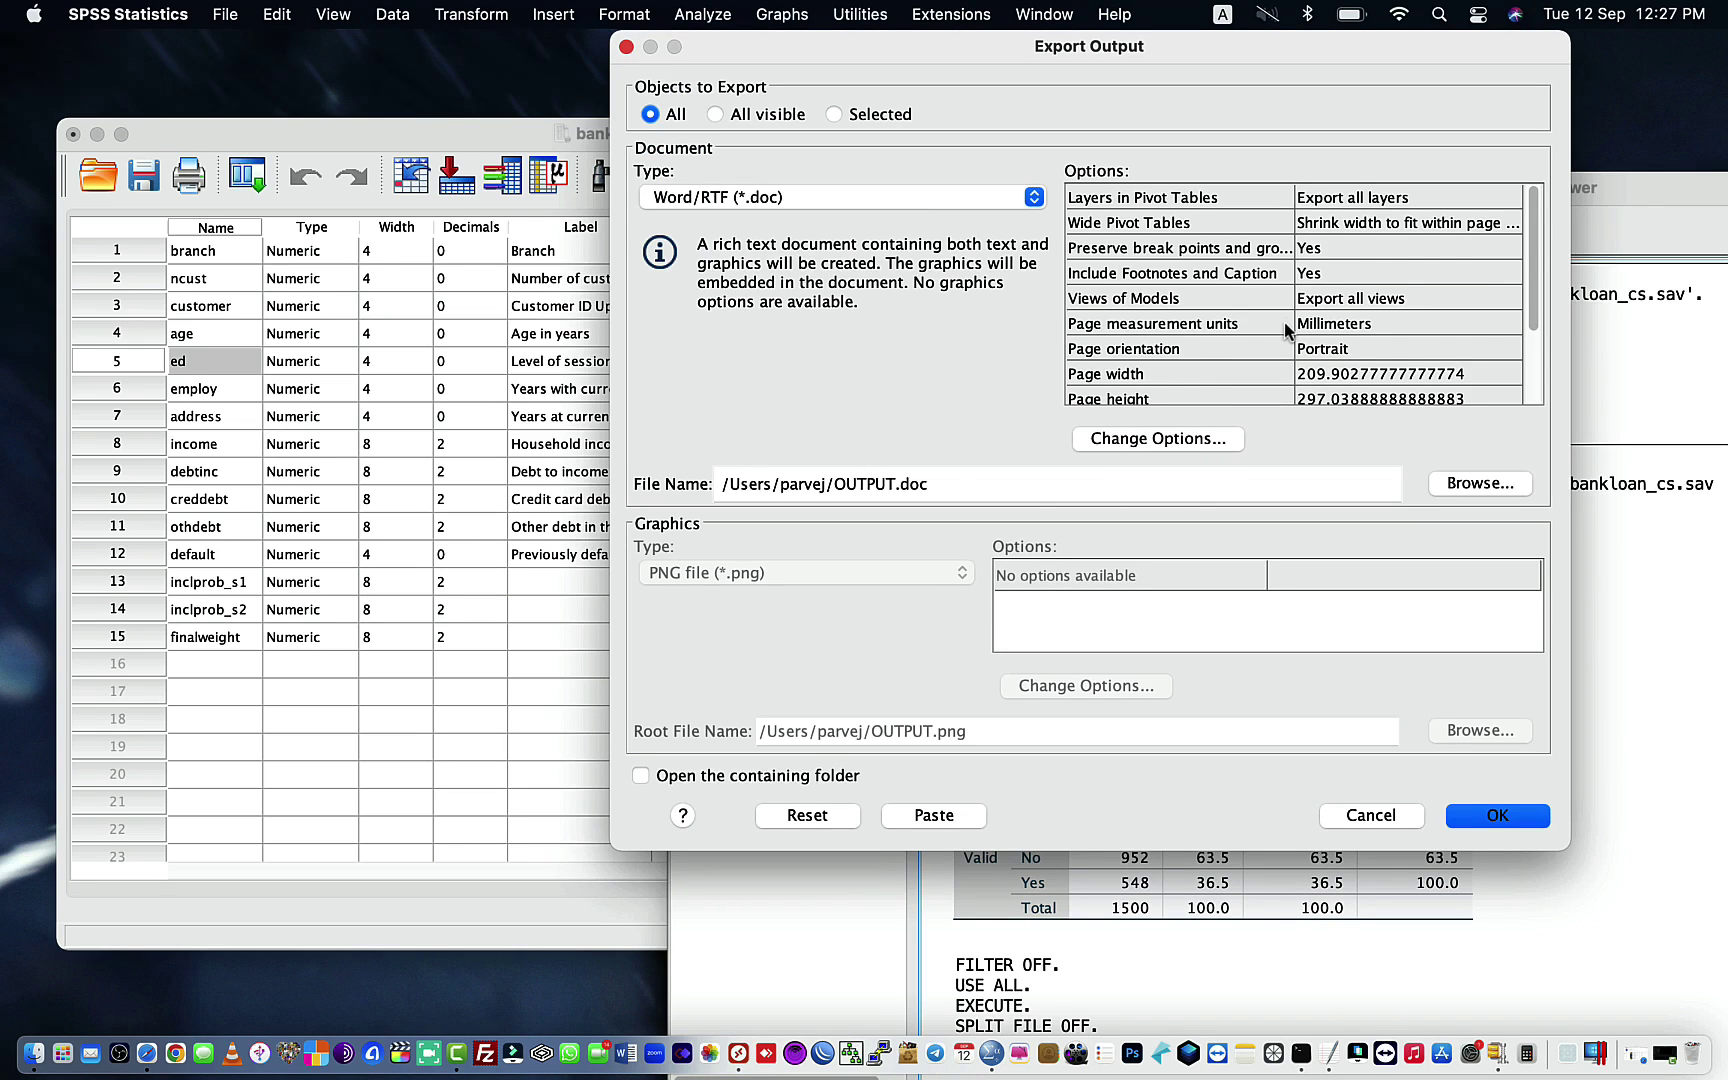
scroll(1287, 330, down, 5)
scroll(1287, 330, up, 5)
click(1034, 197)
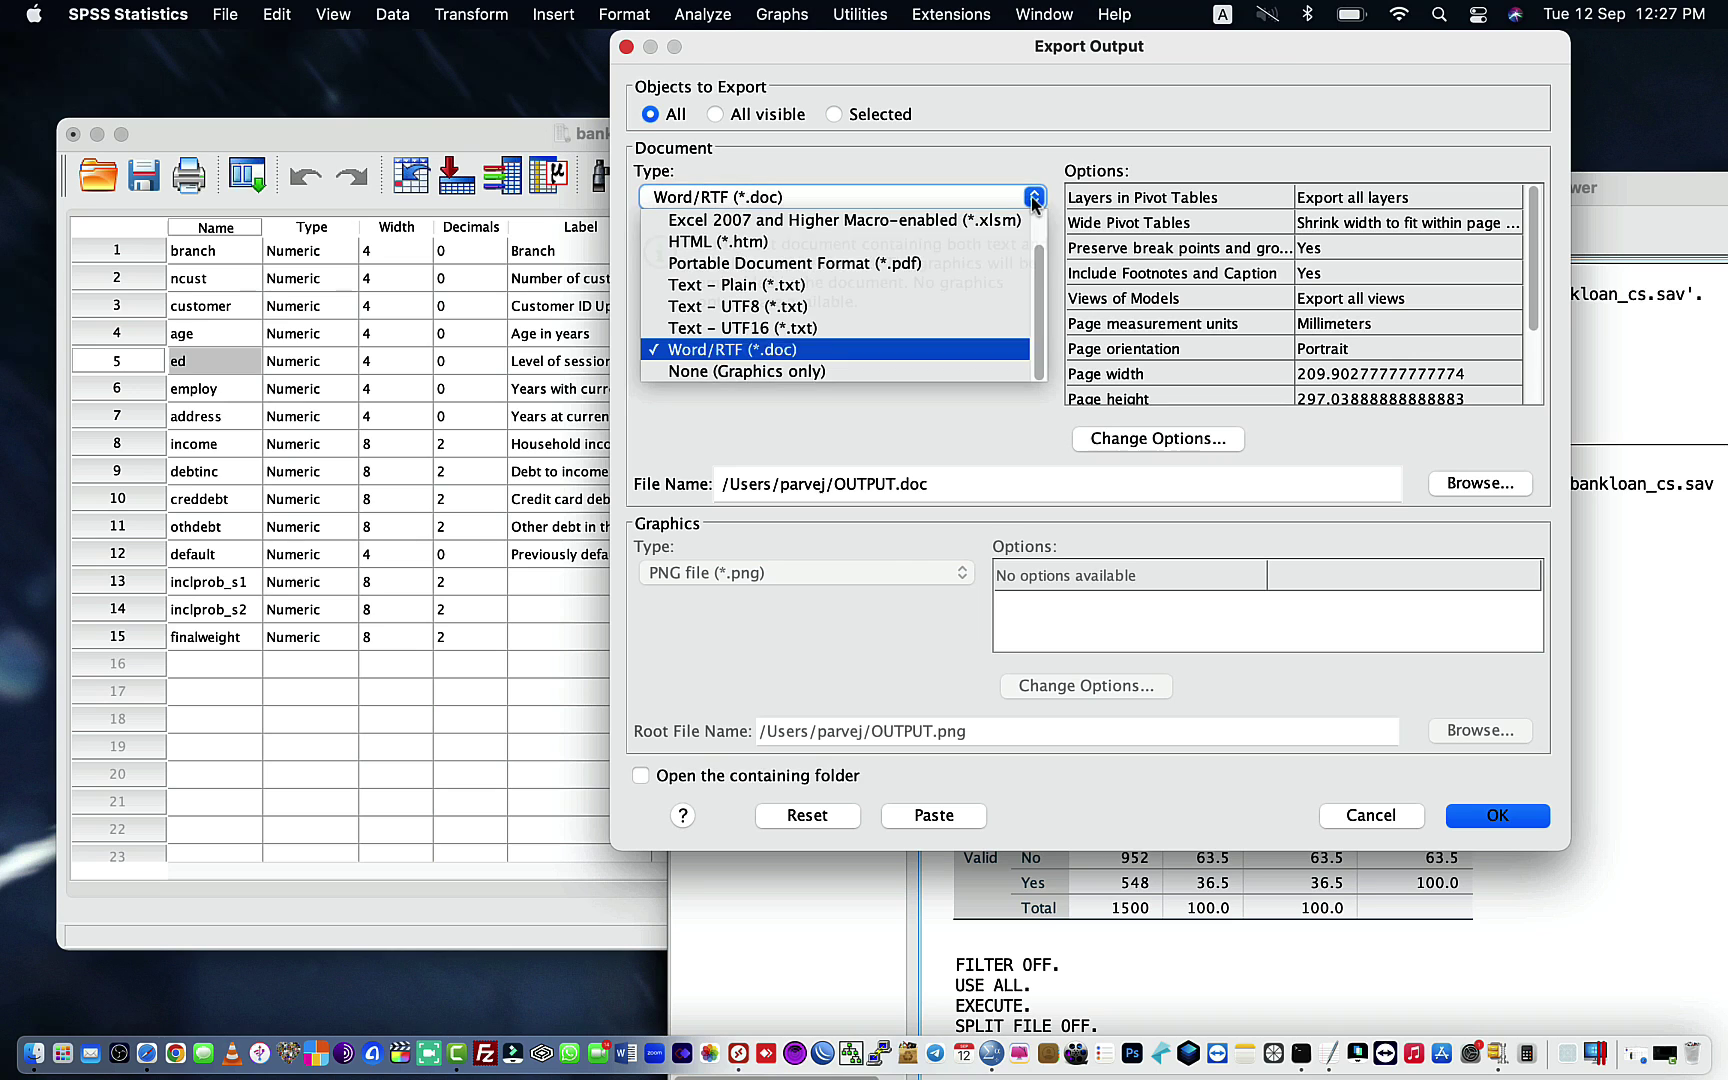
click(995, 241)
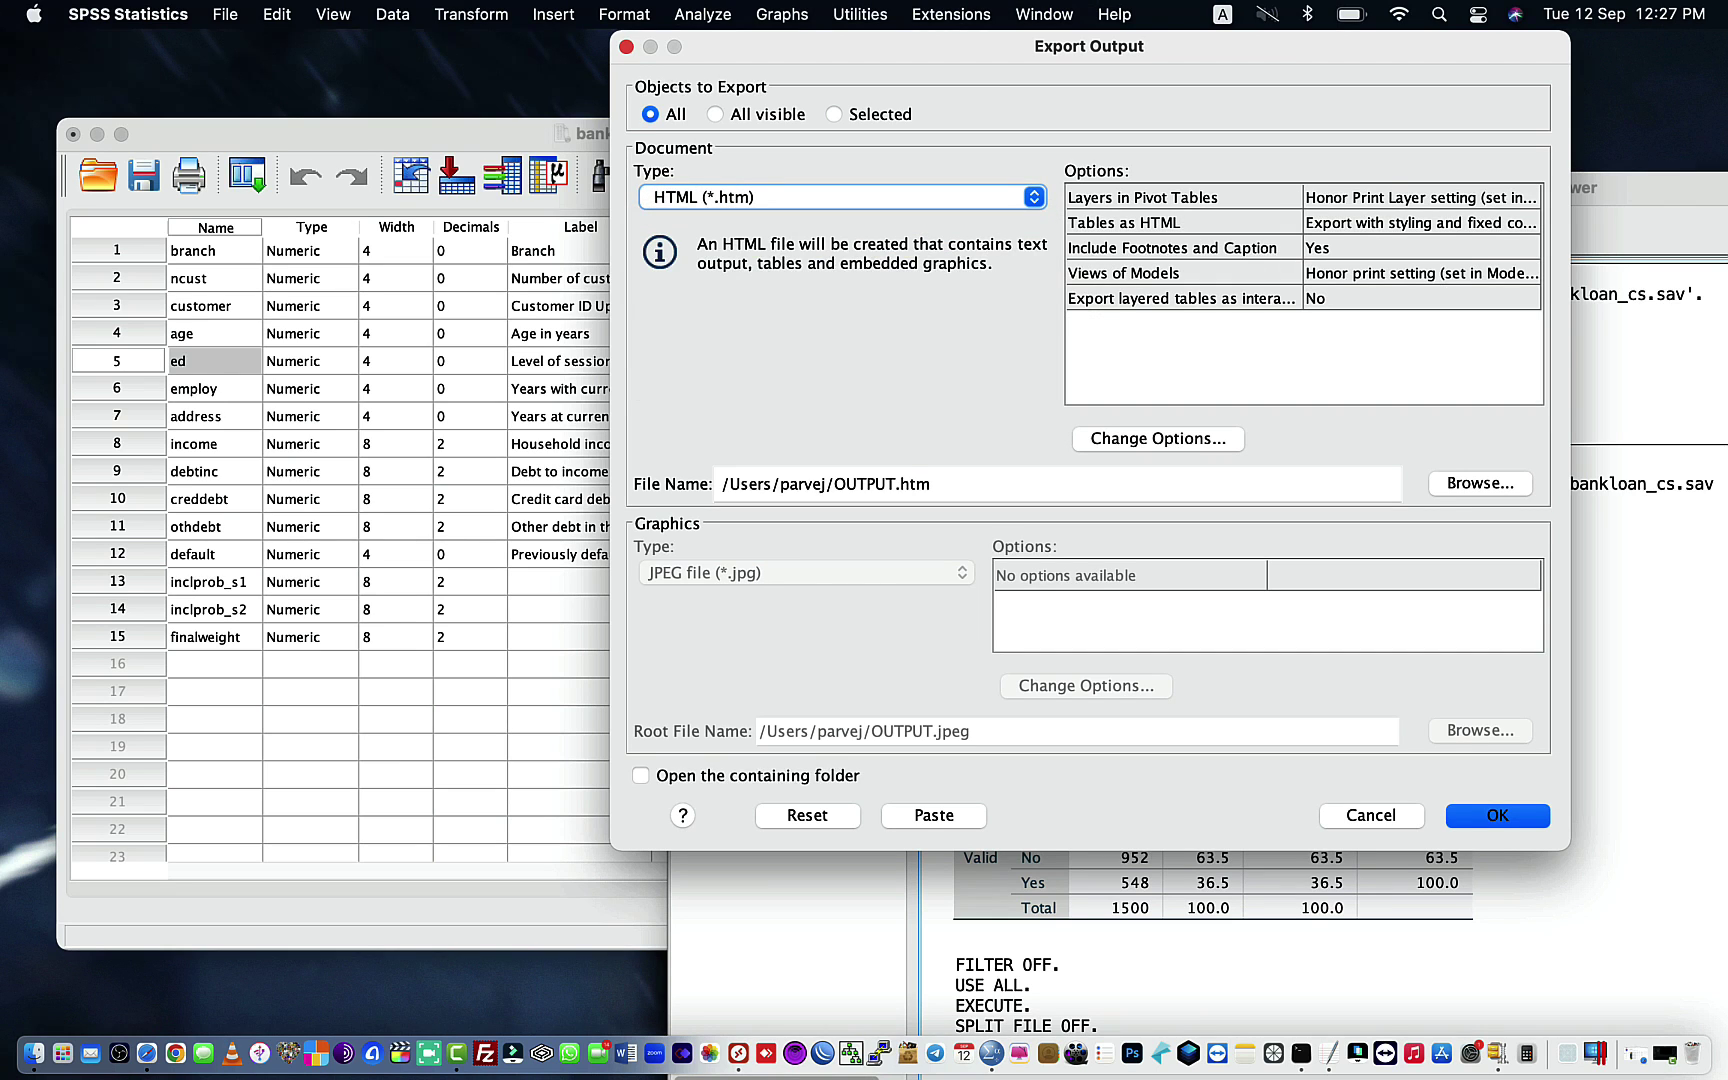
click(1497, 815)
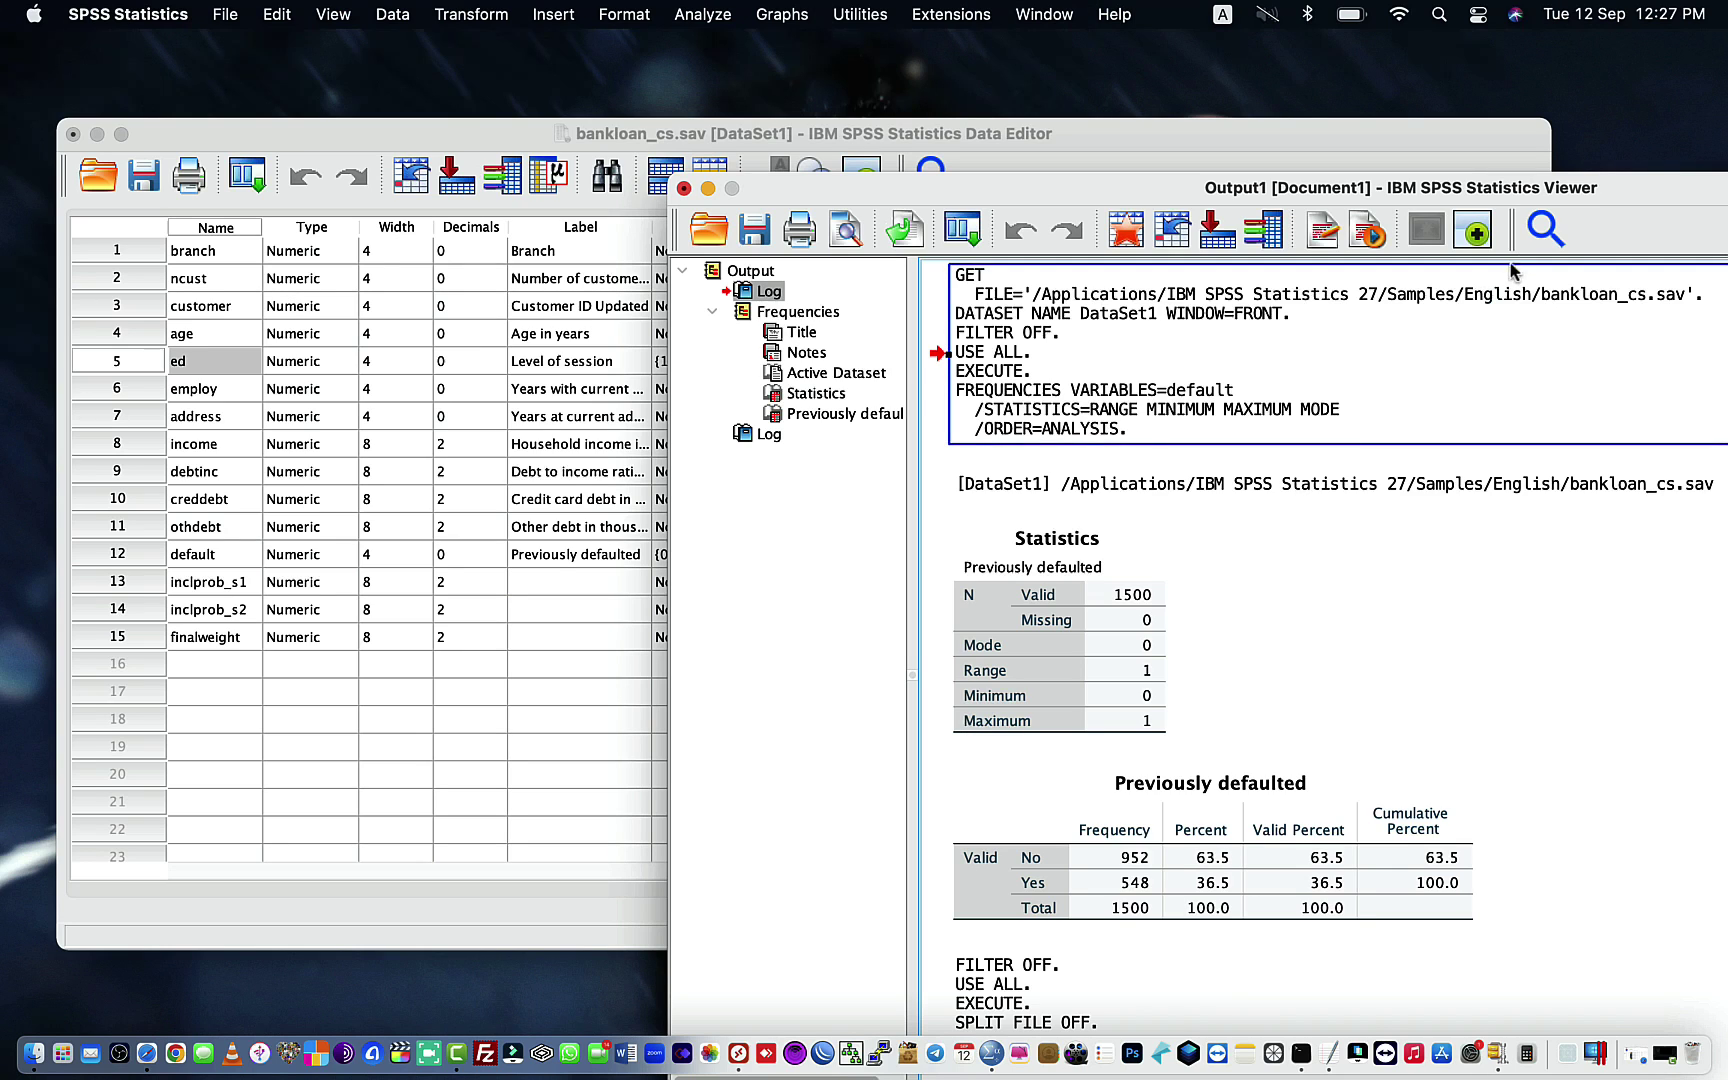
Step: Use the Variables dialog to go to the address variable in the data editor
click(1378, 234)
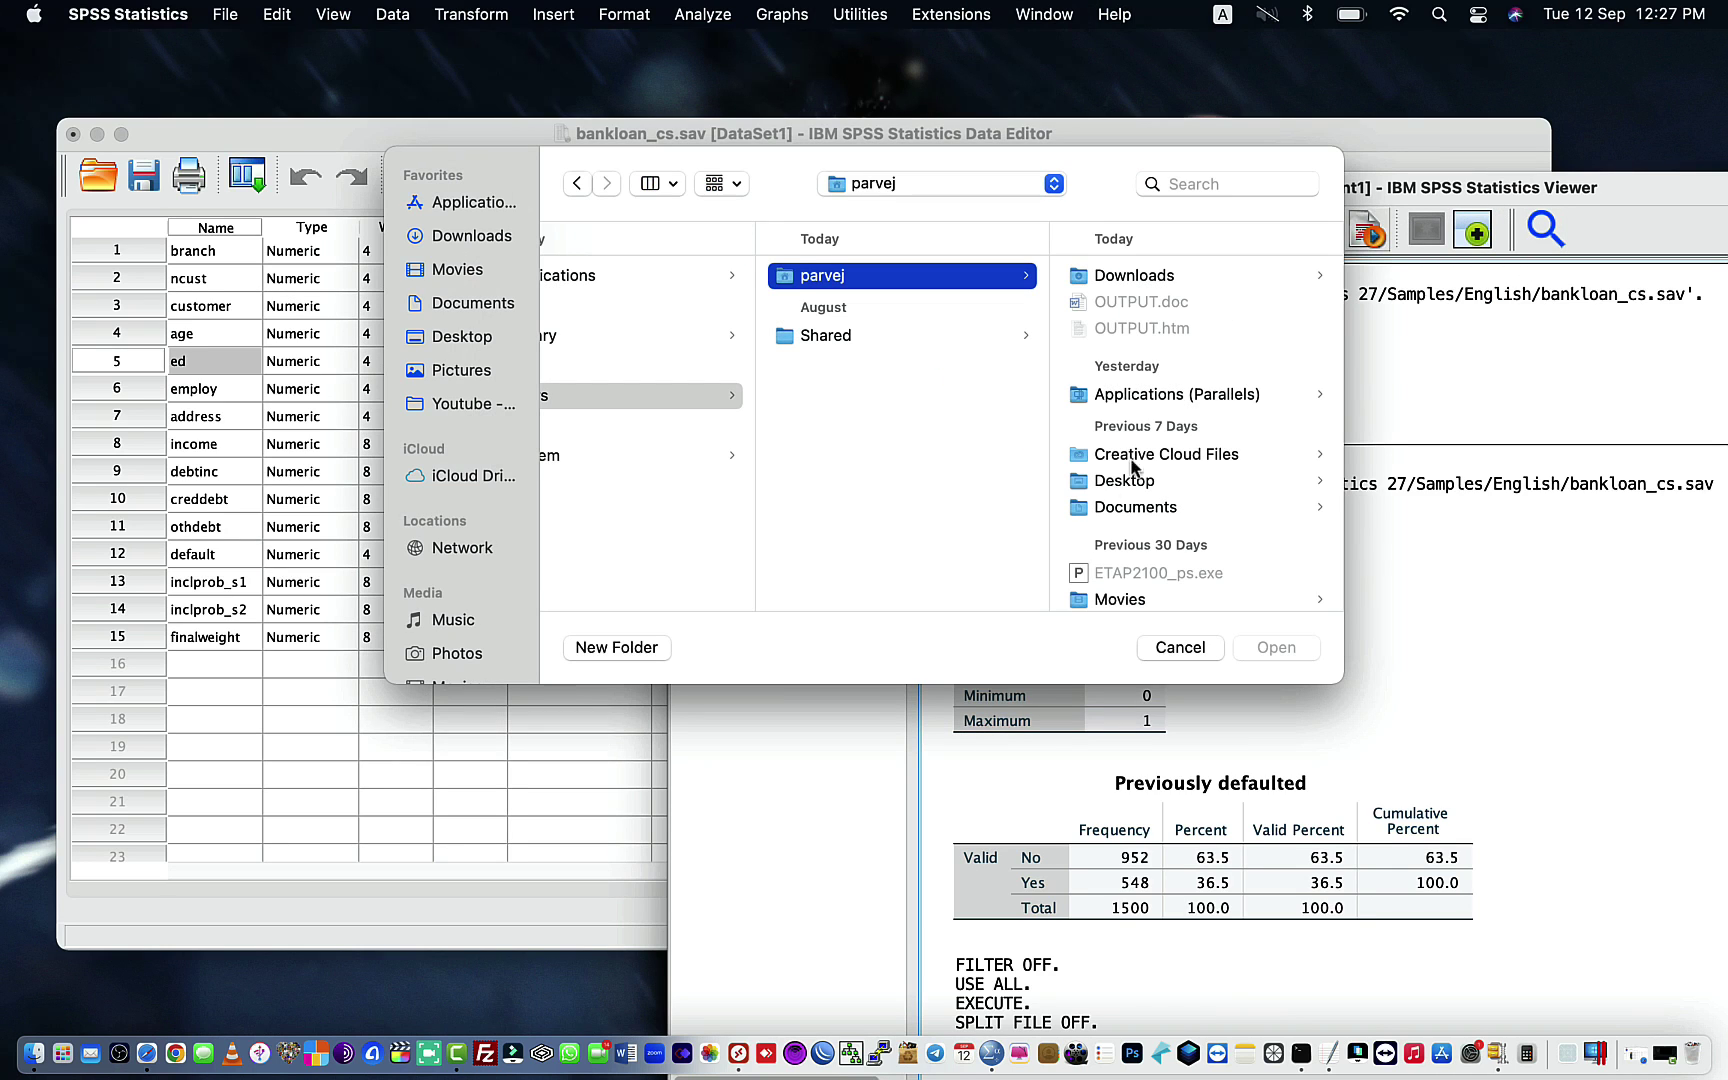
click(1182, 642)
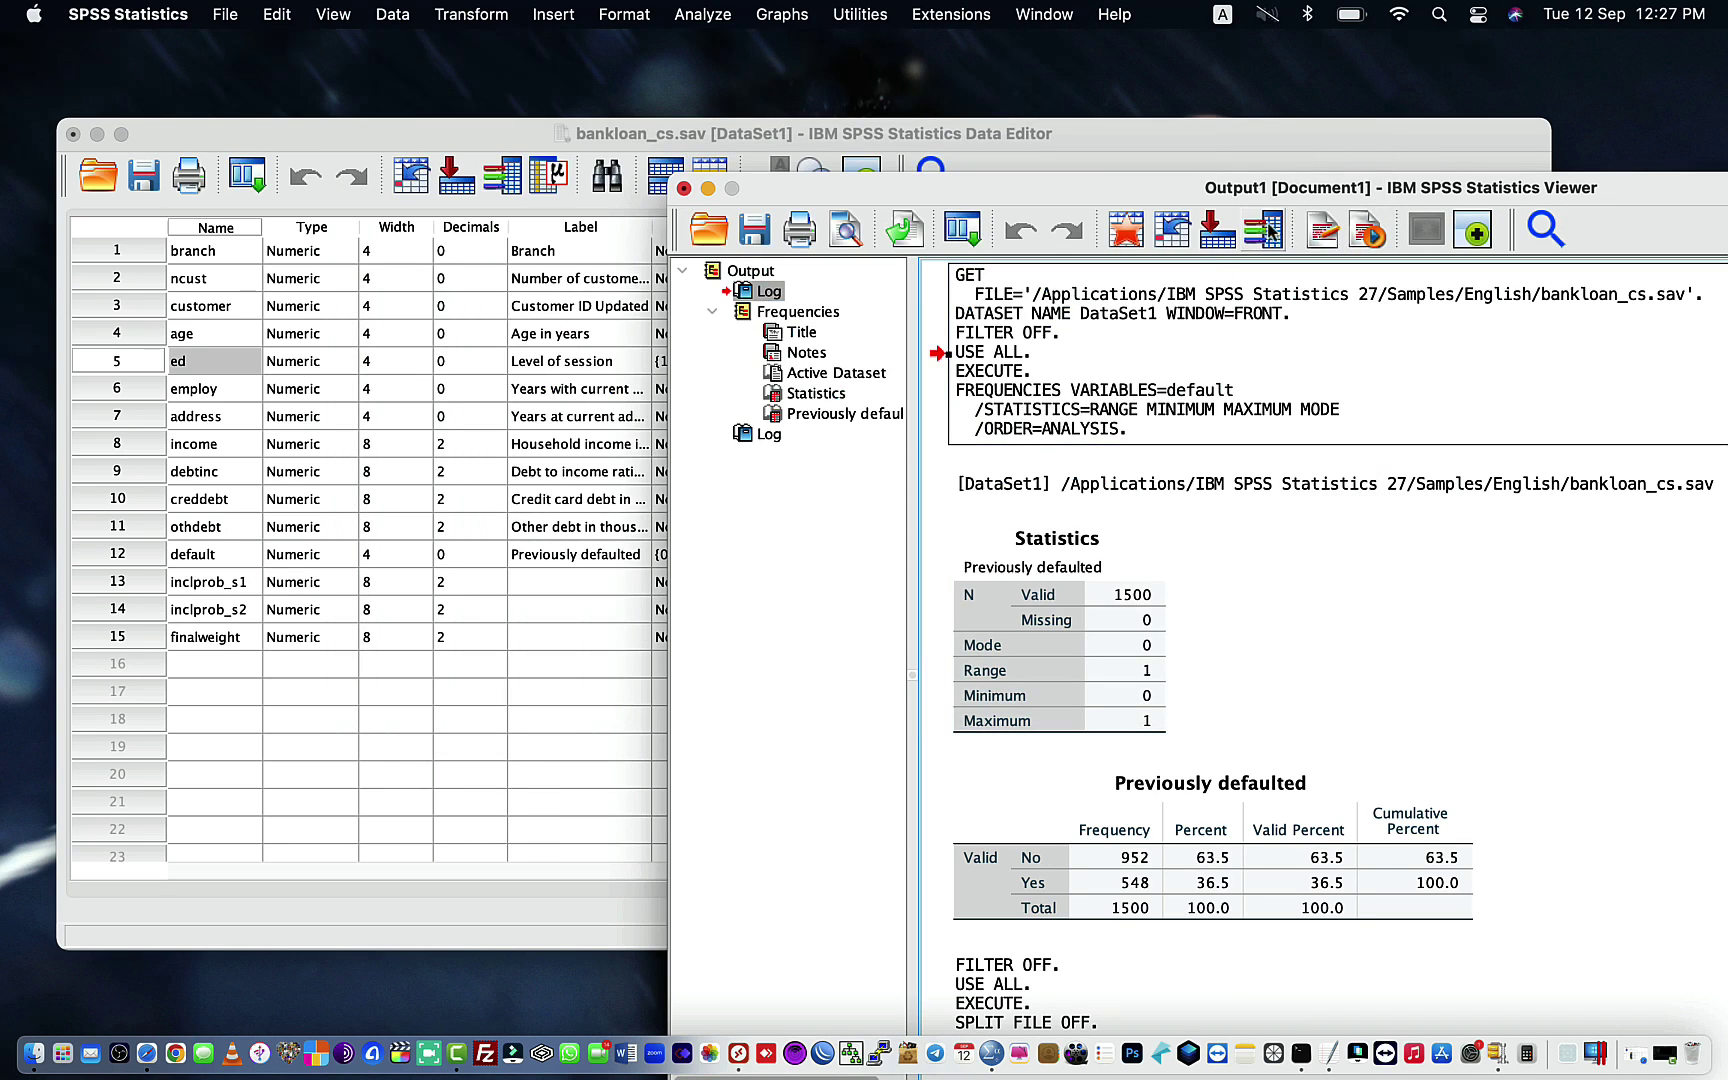
click(1264, 230)
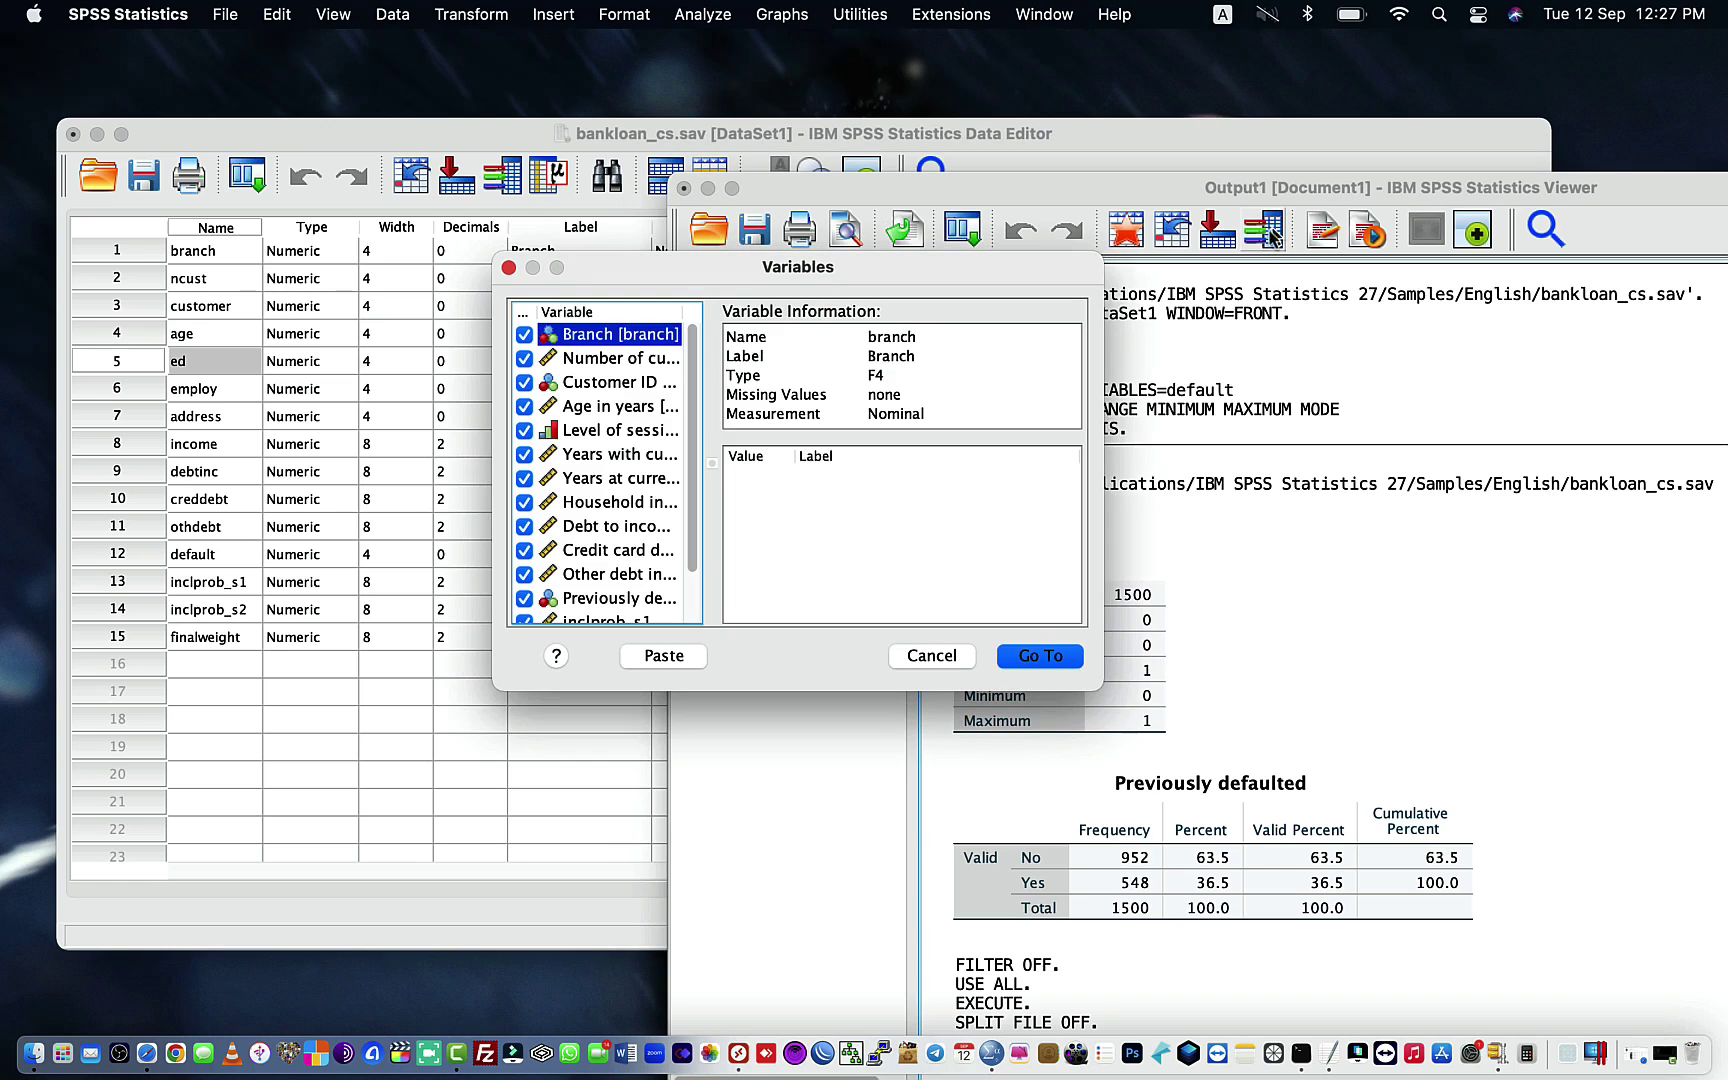
click(607, 480)
click(1028, 657)
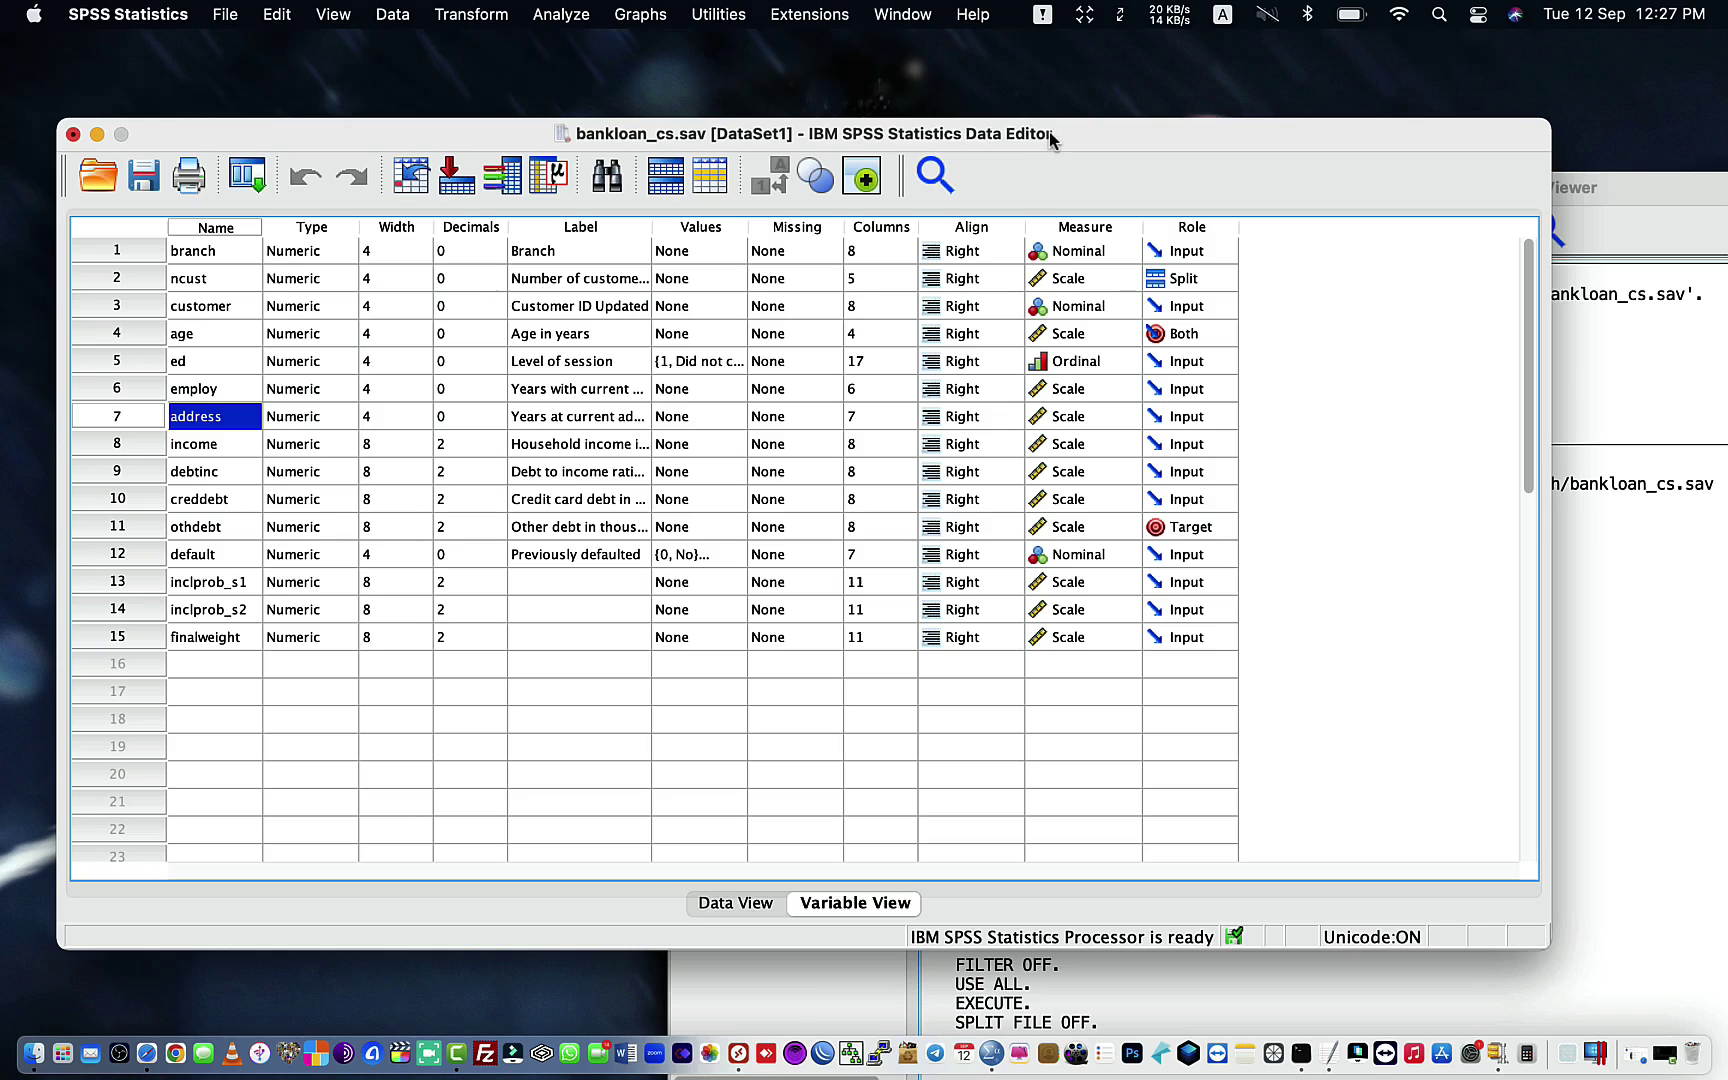
Step: Rearrange the data editor and output windows and close the output viewer without saving Output1
drag(1052, 137, 1024, 94)
click(1690, 614)
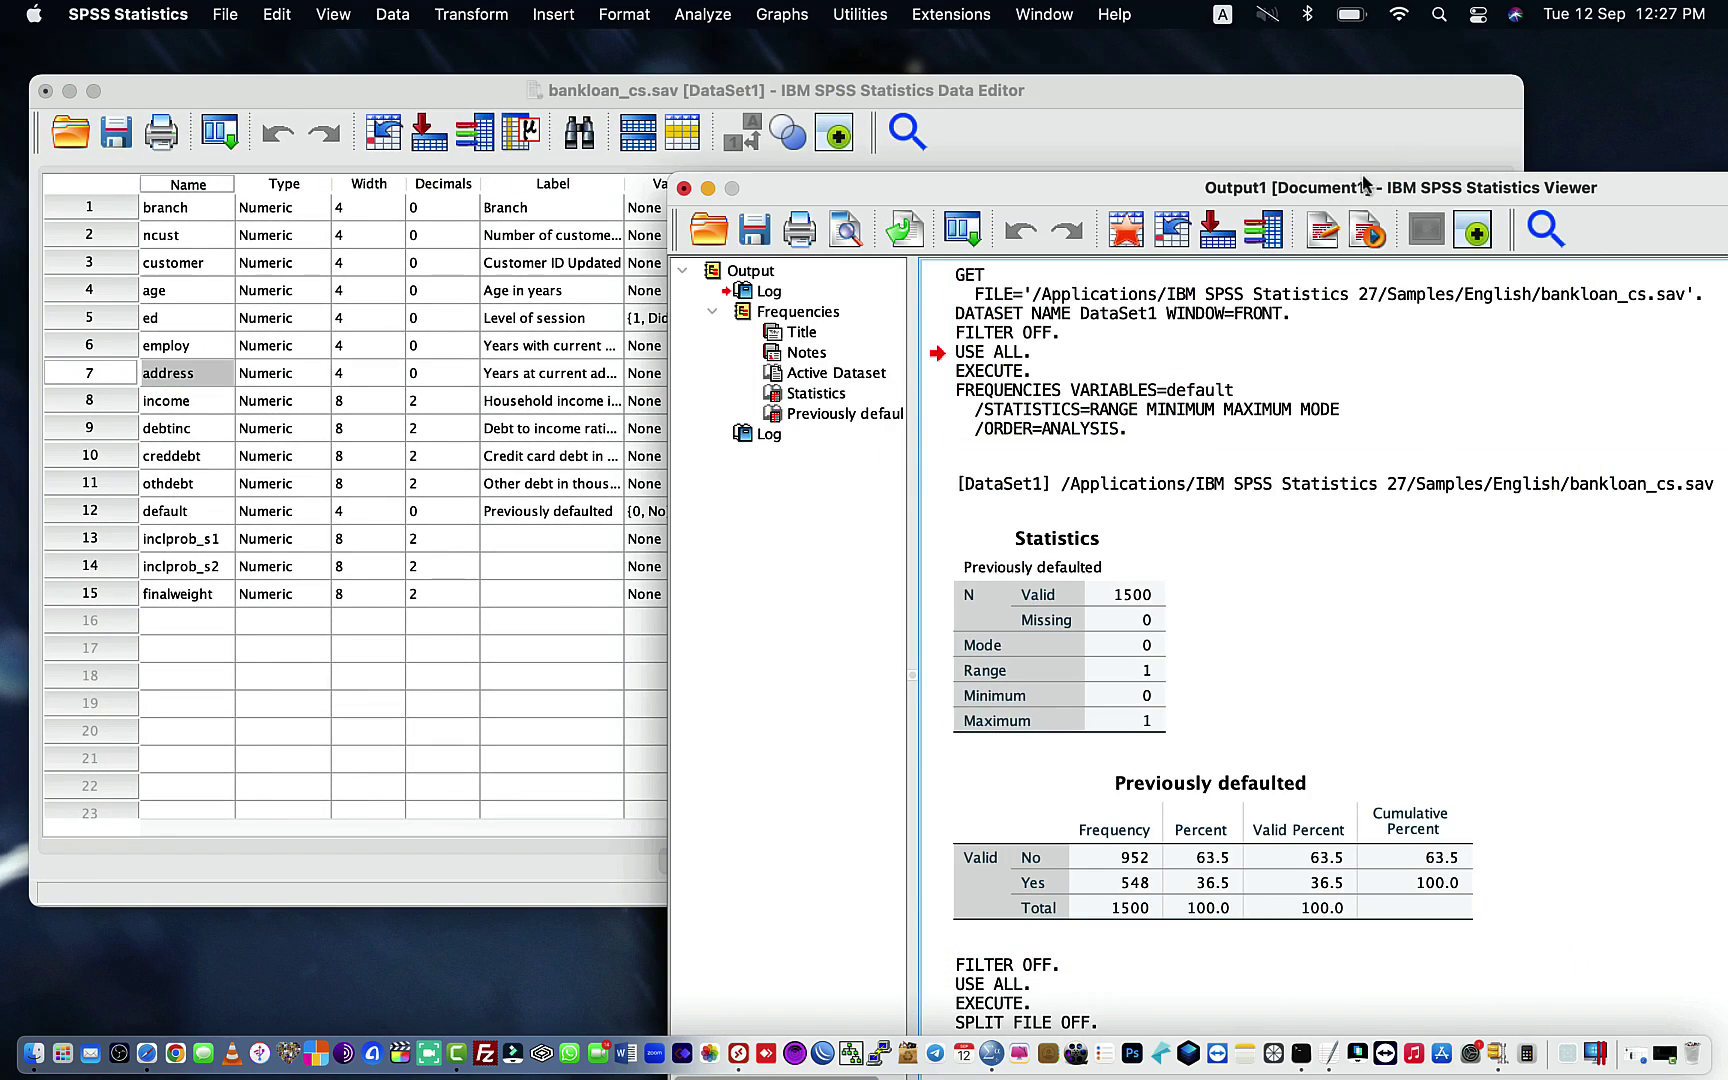
drag(1367, 178, 1003, 160)
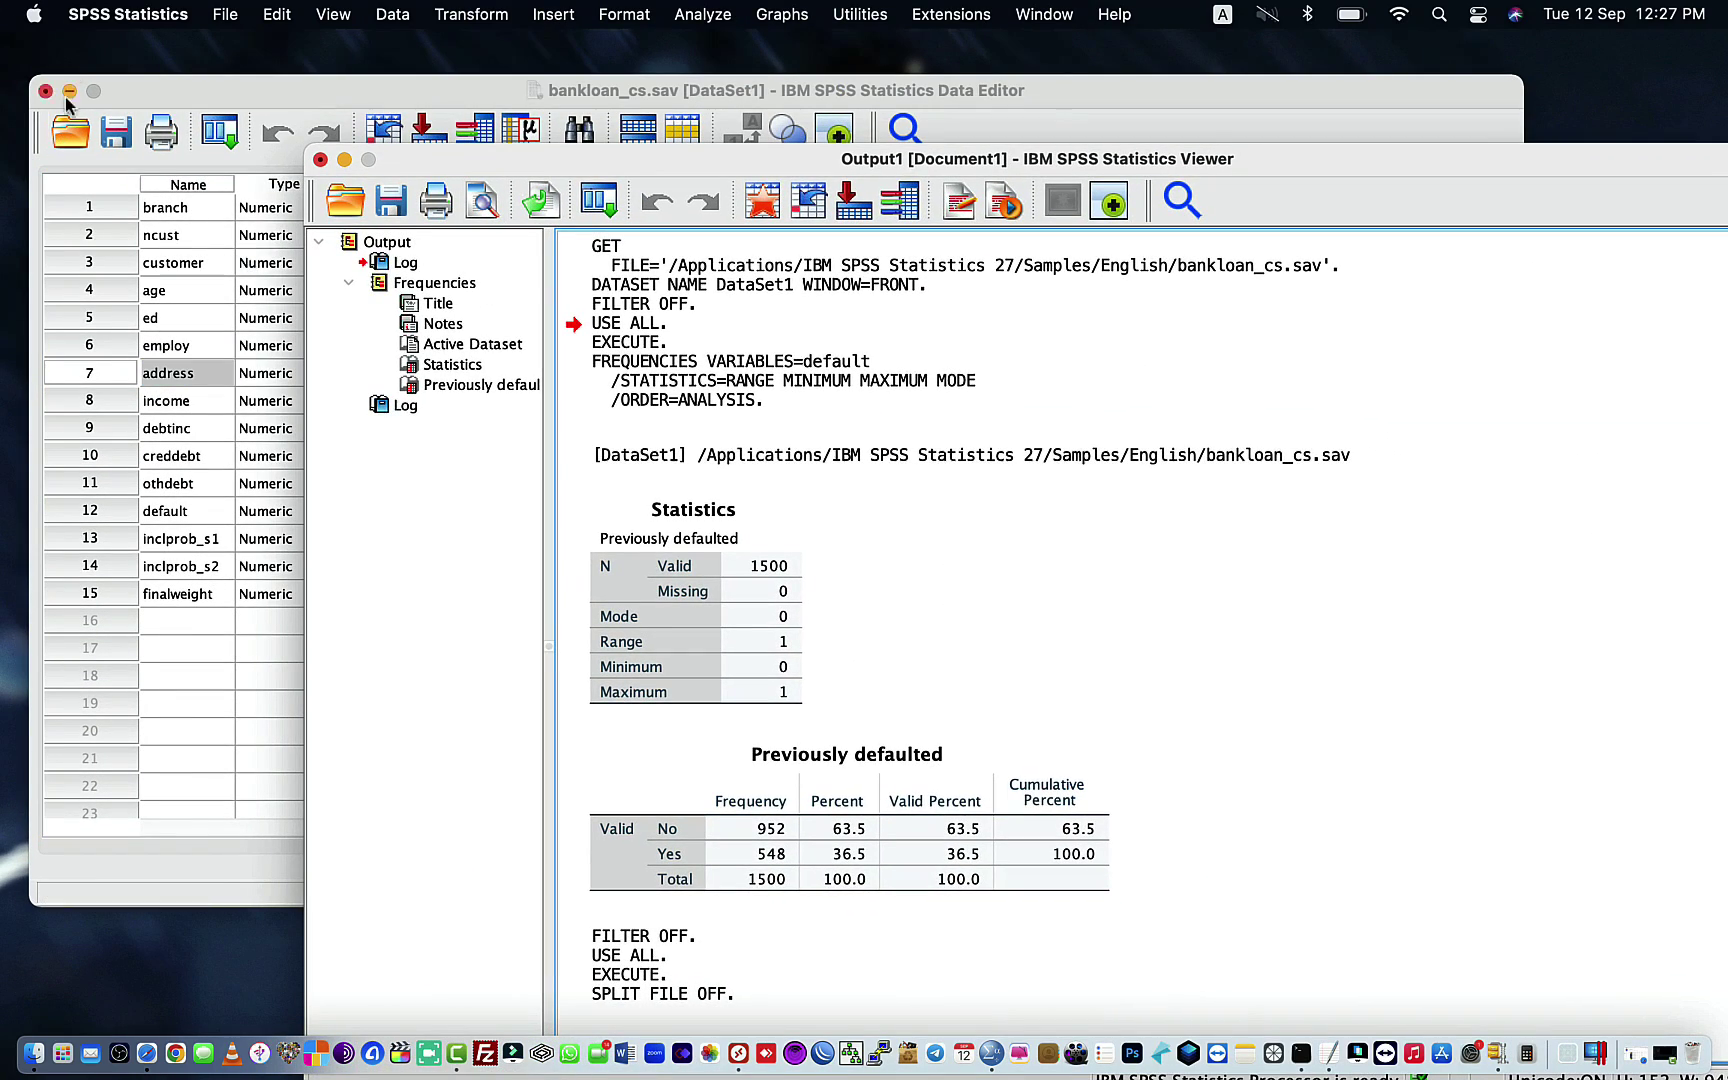
click(320, 161)
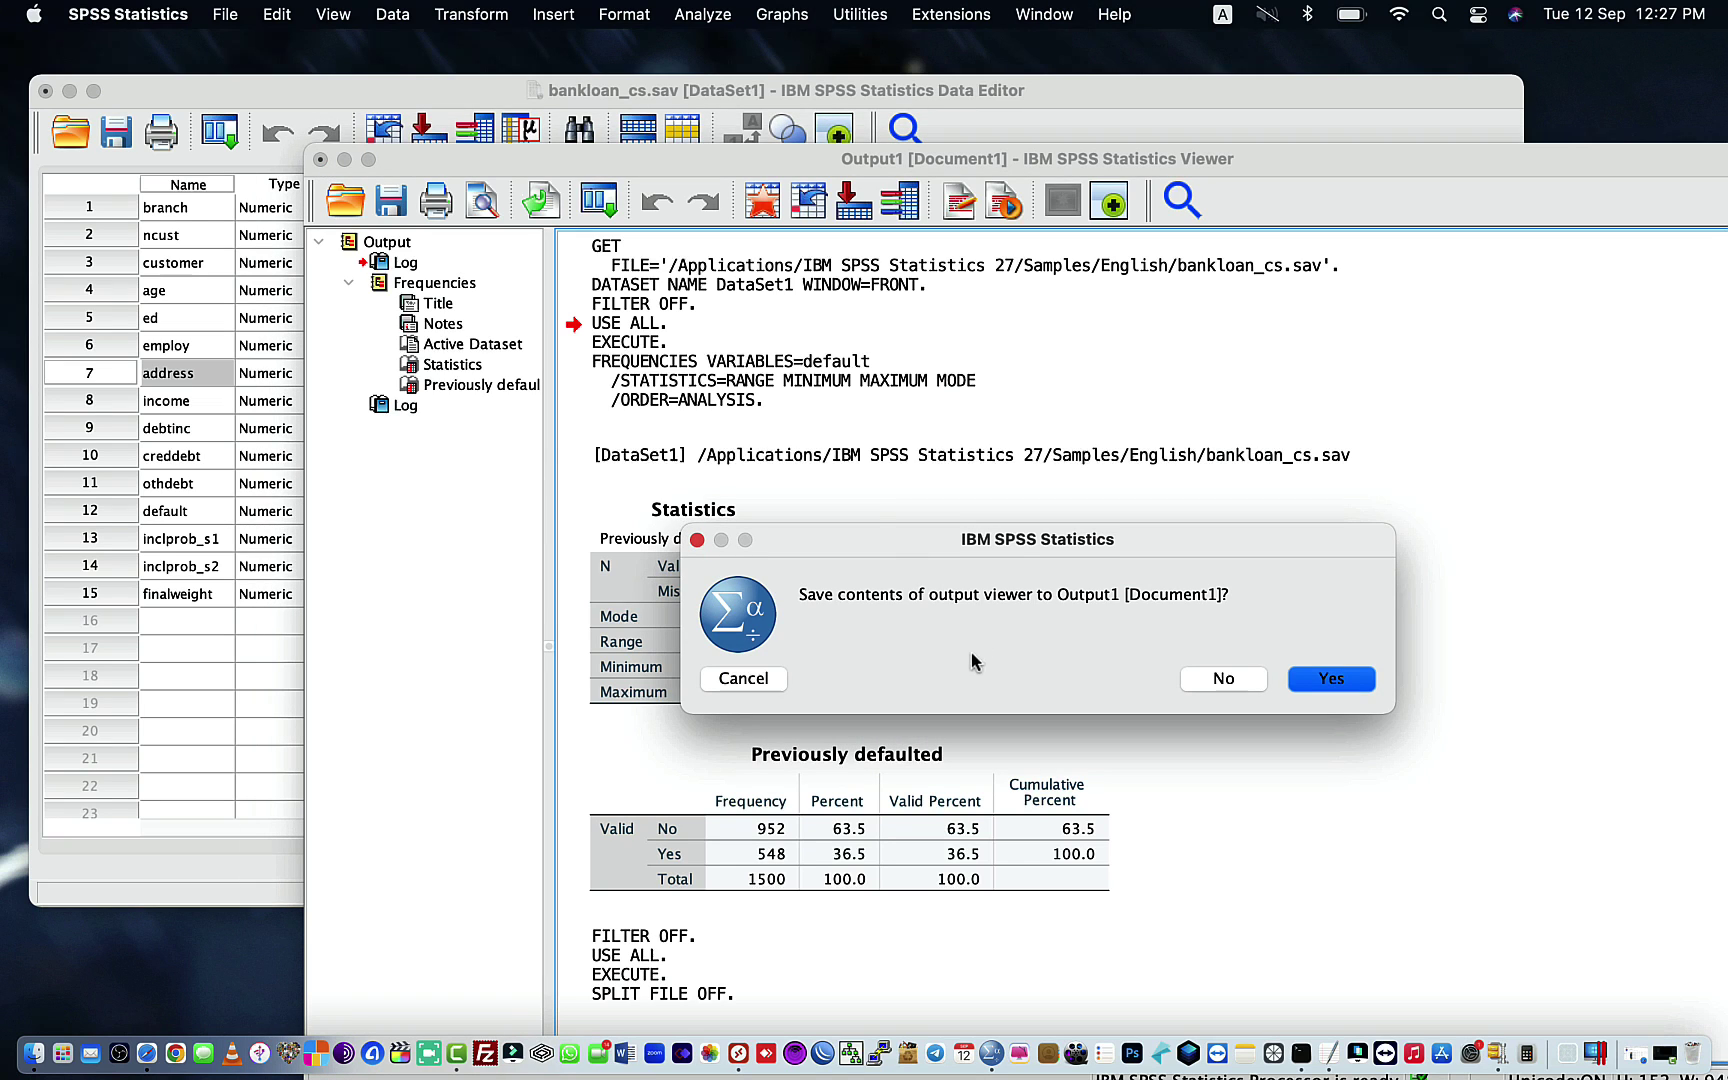
click(1222, 678)
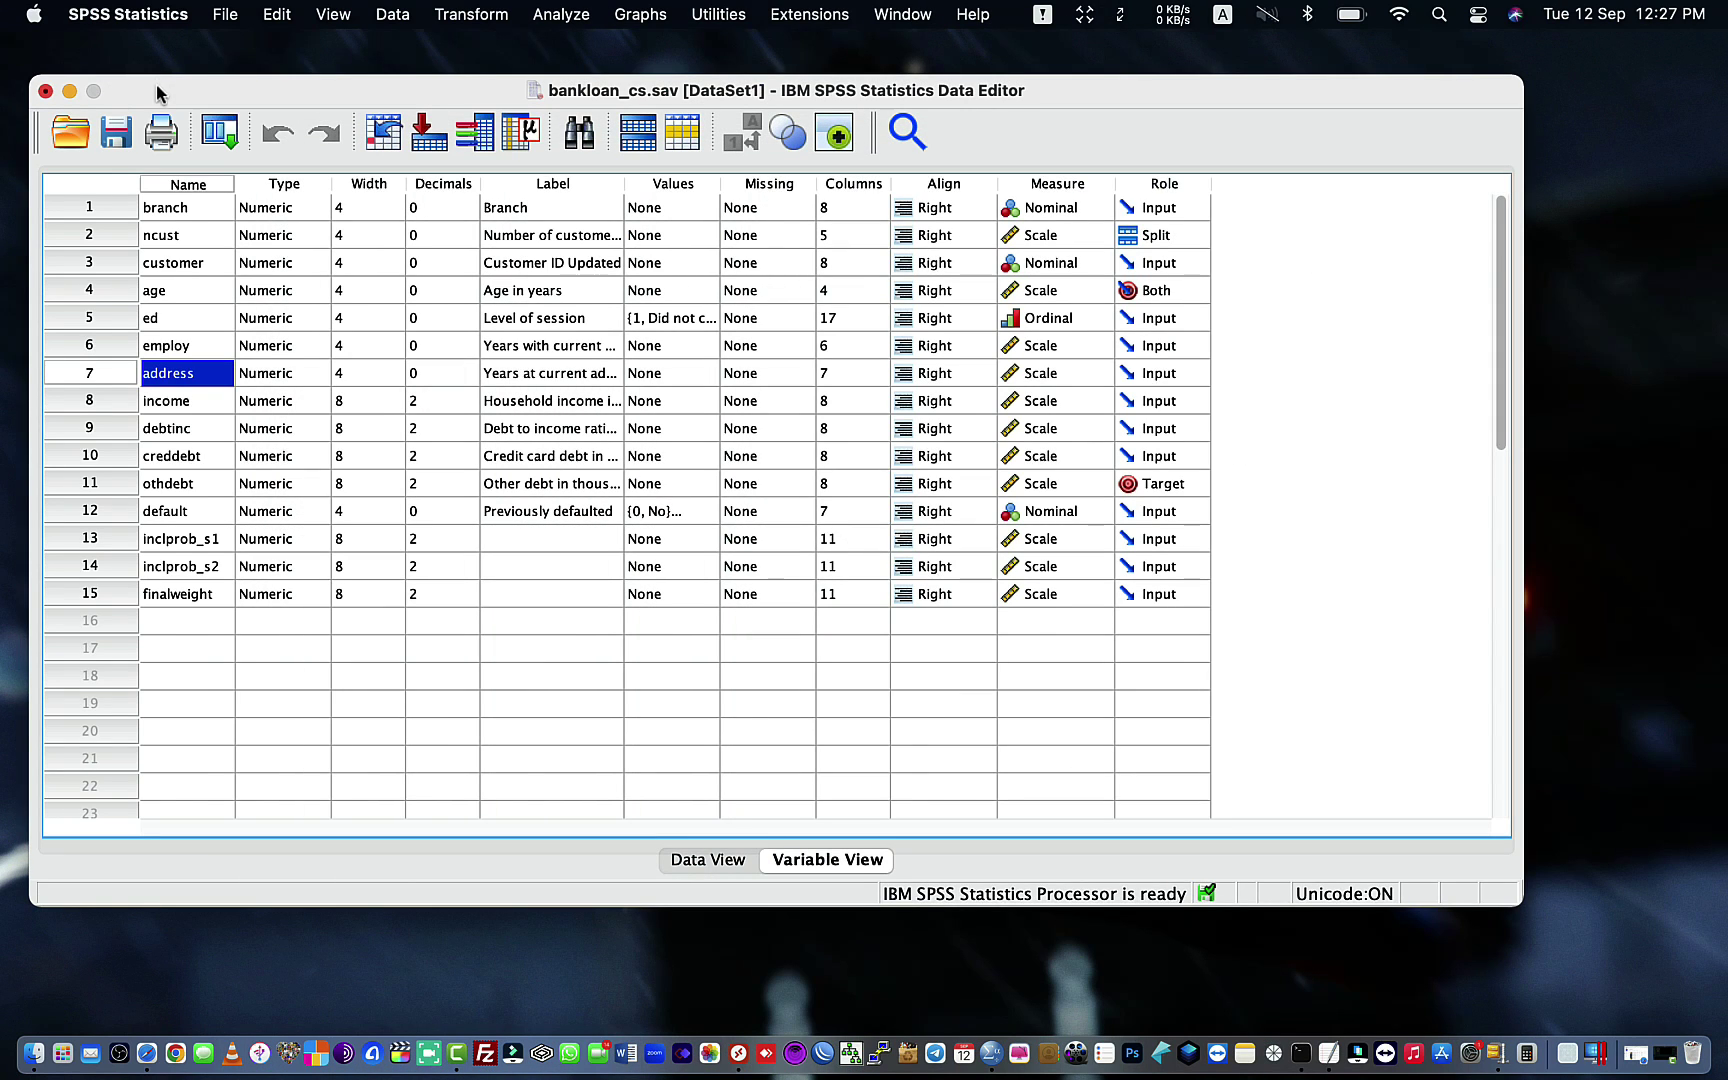
Step: Quit SPSS Statistics, closing the bankloan_cs.sav data editor
click(142, 12)
click(180, 260)
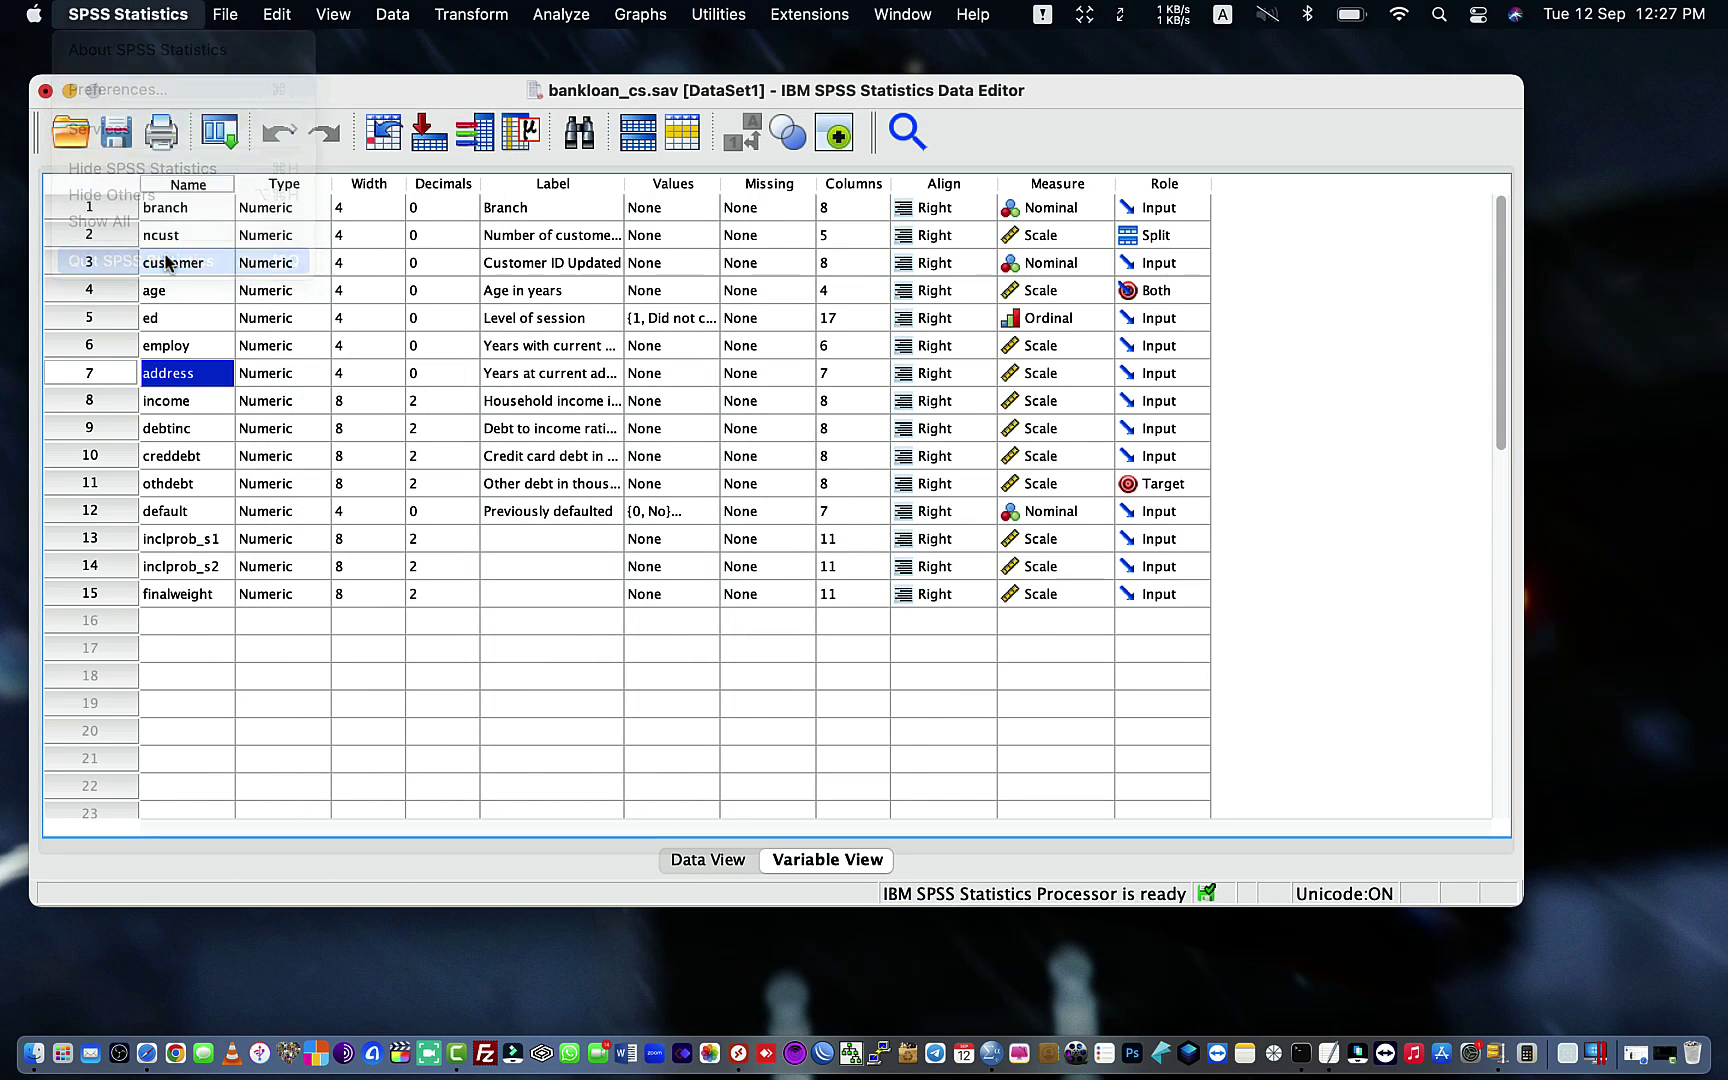
click(935, 567)
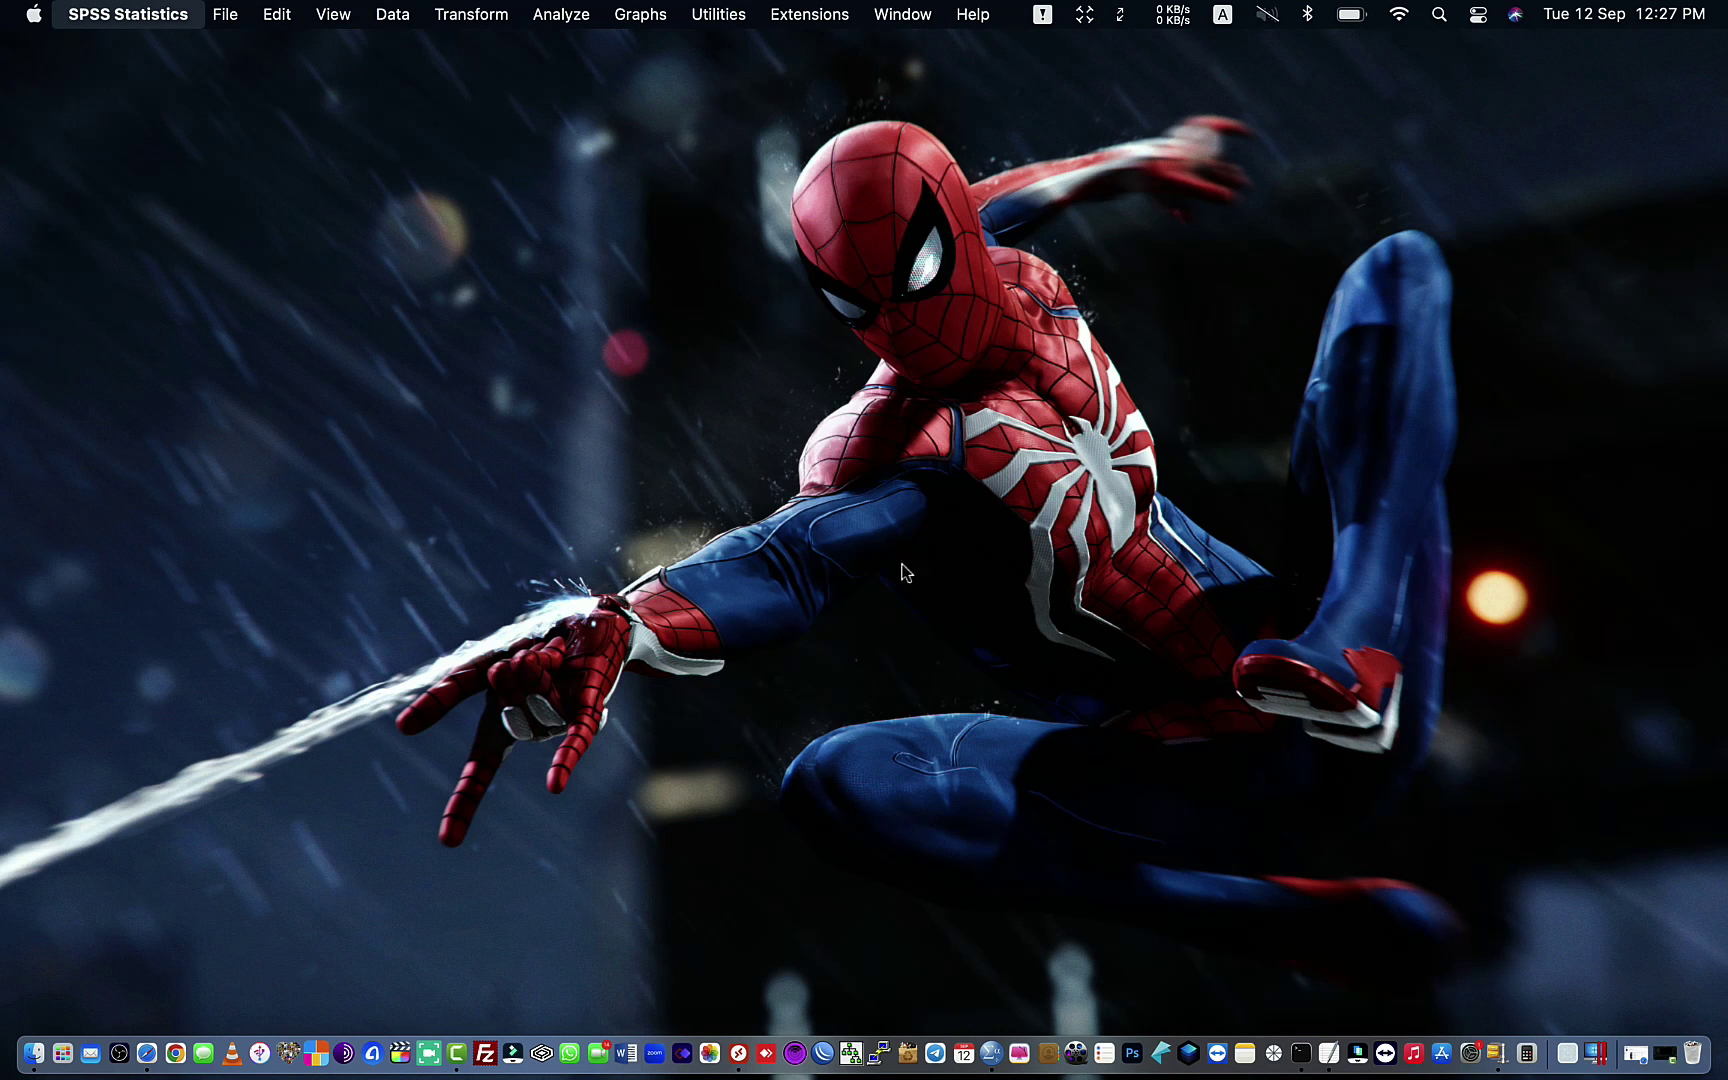